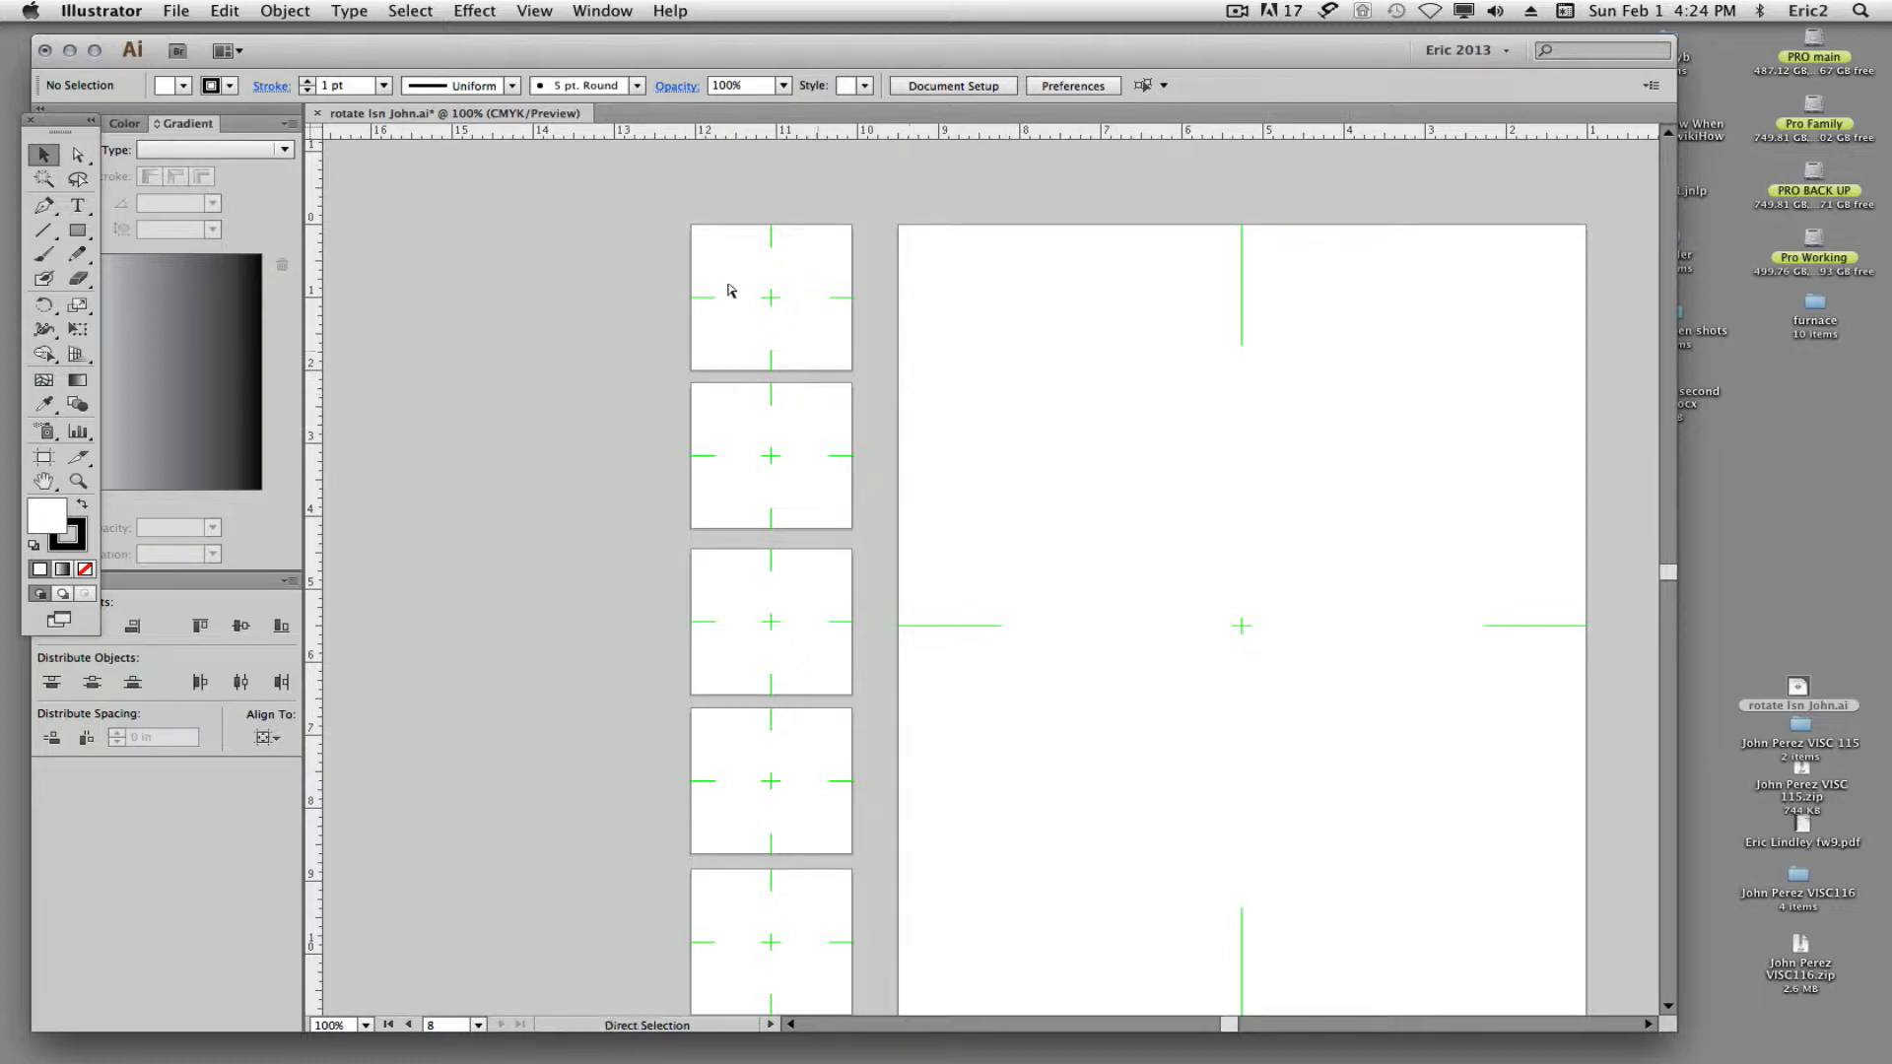
Draw a circle about 1.2 in across with the Ellipse tool, centred on the centre mark of the first small artboard
key(super+space)
drag(676, 214, 861, 383)
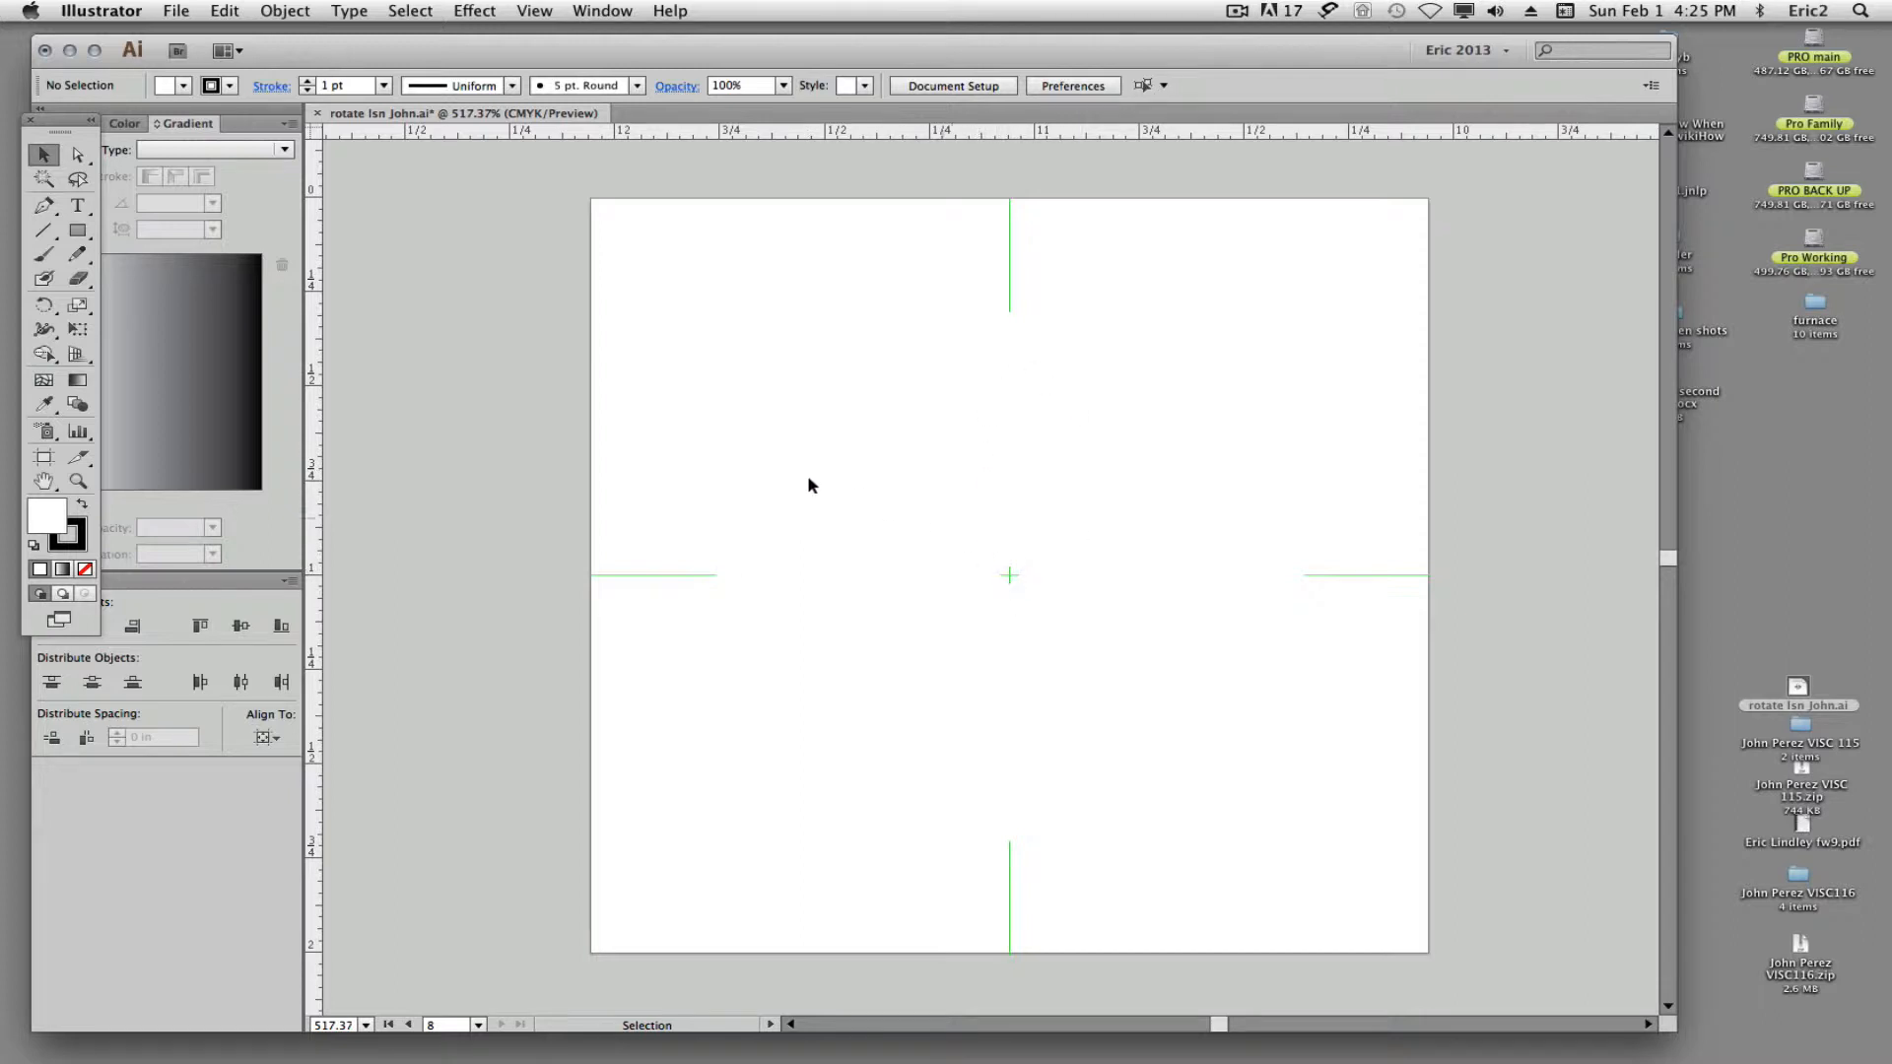
click(81, 232)
drag(84, 234, 144, 284)
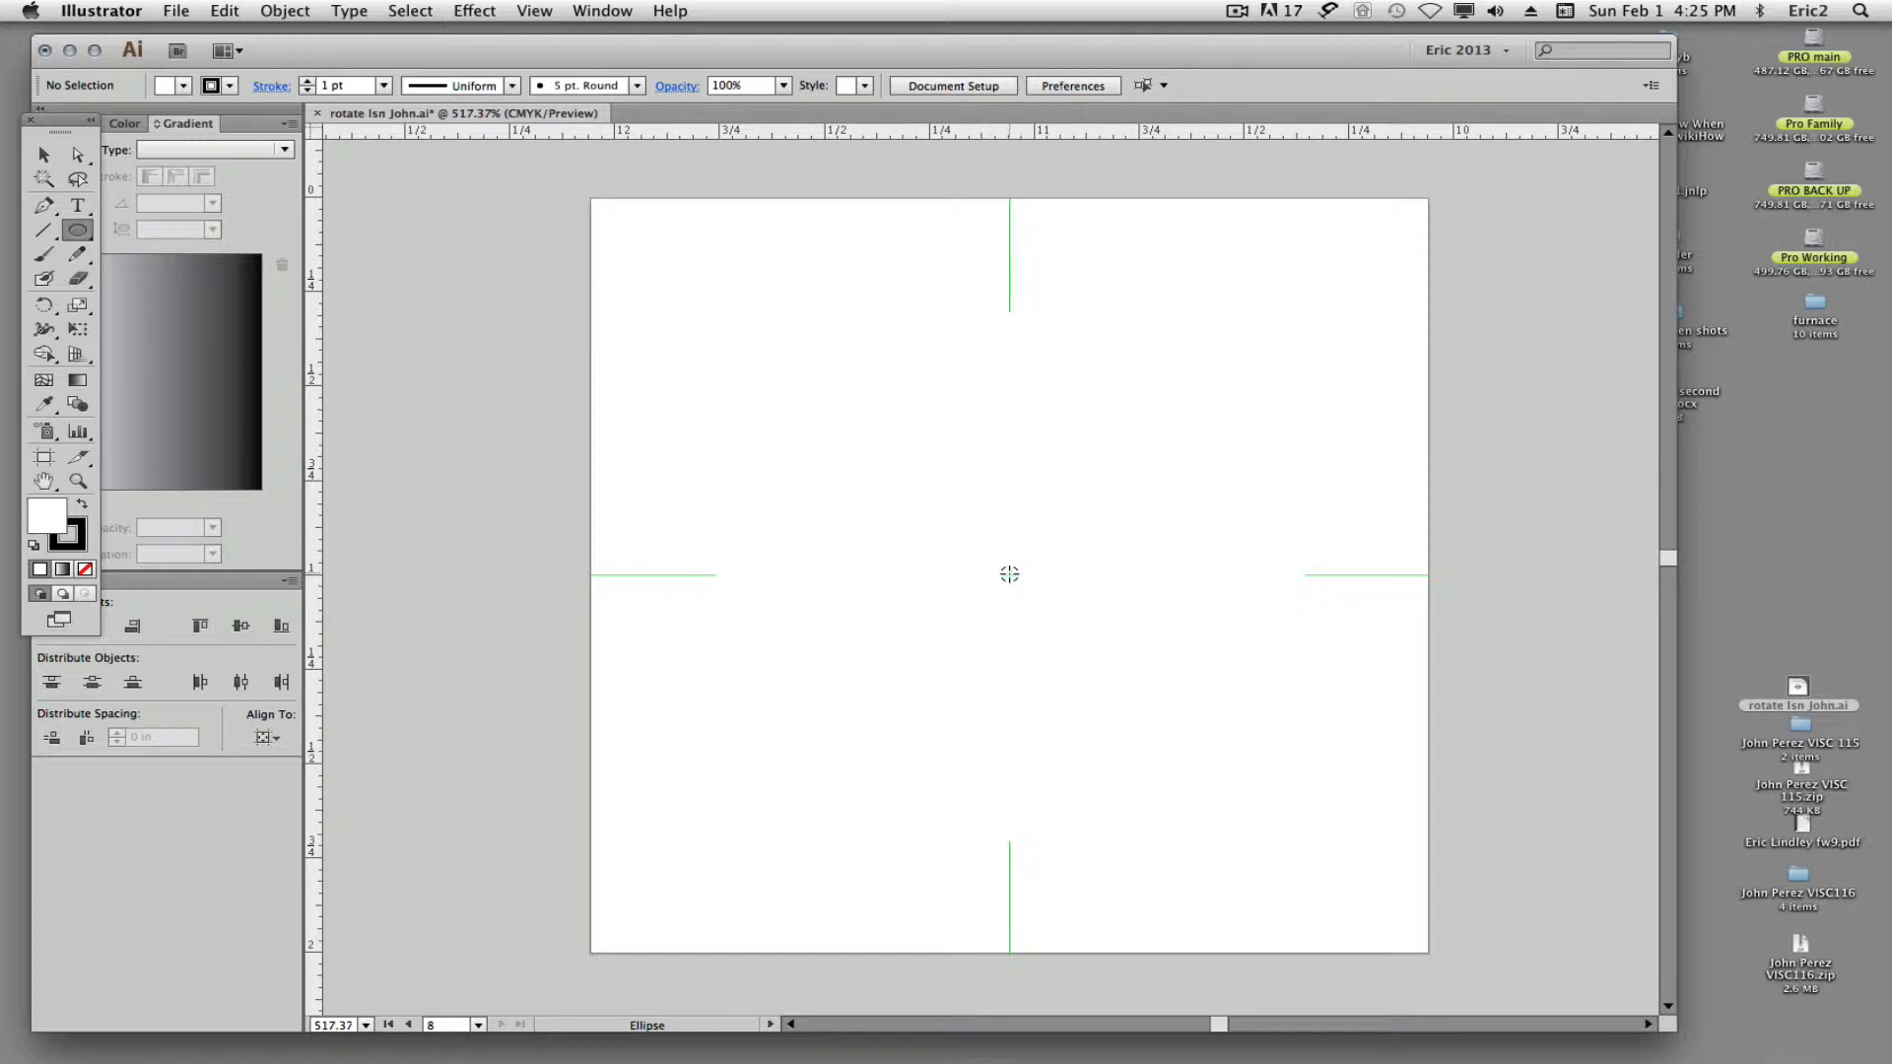
drag(1009, 573, 915, 500)
drag(840, 448, 778, 357)
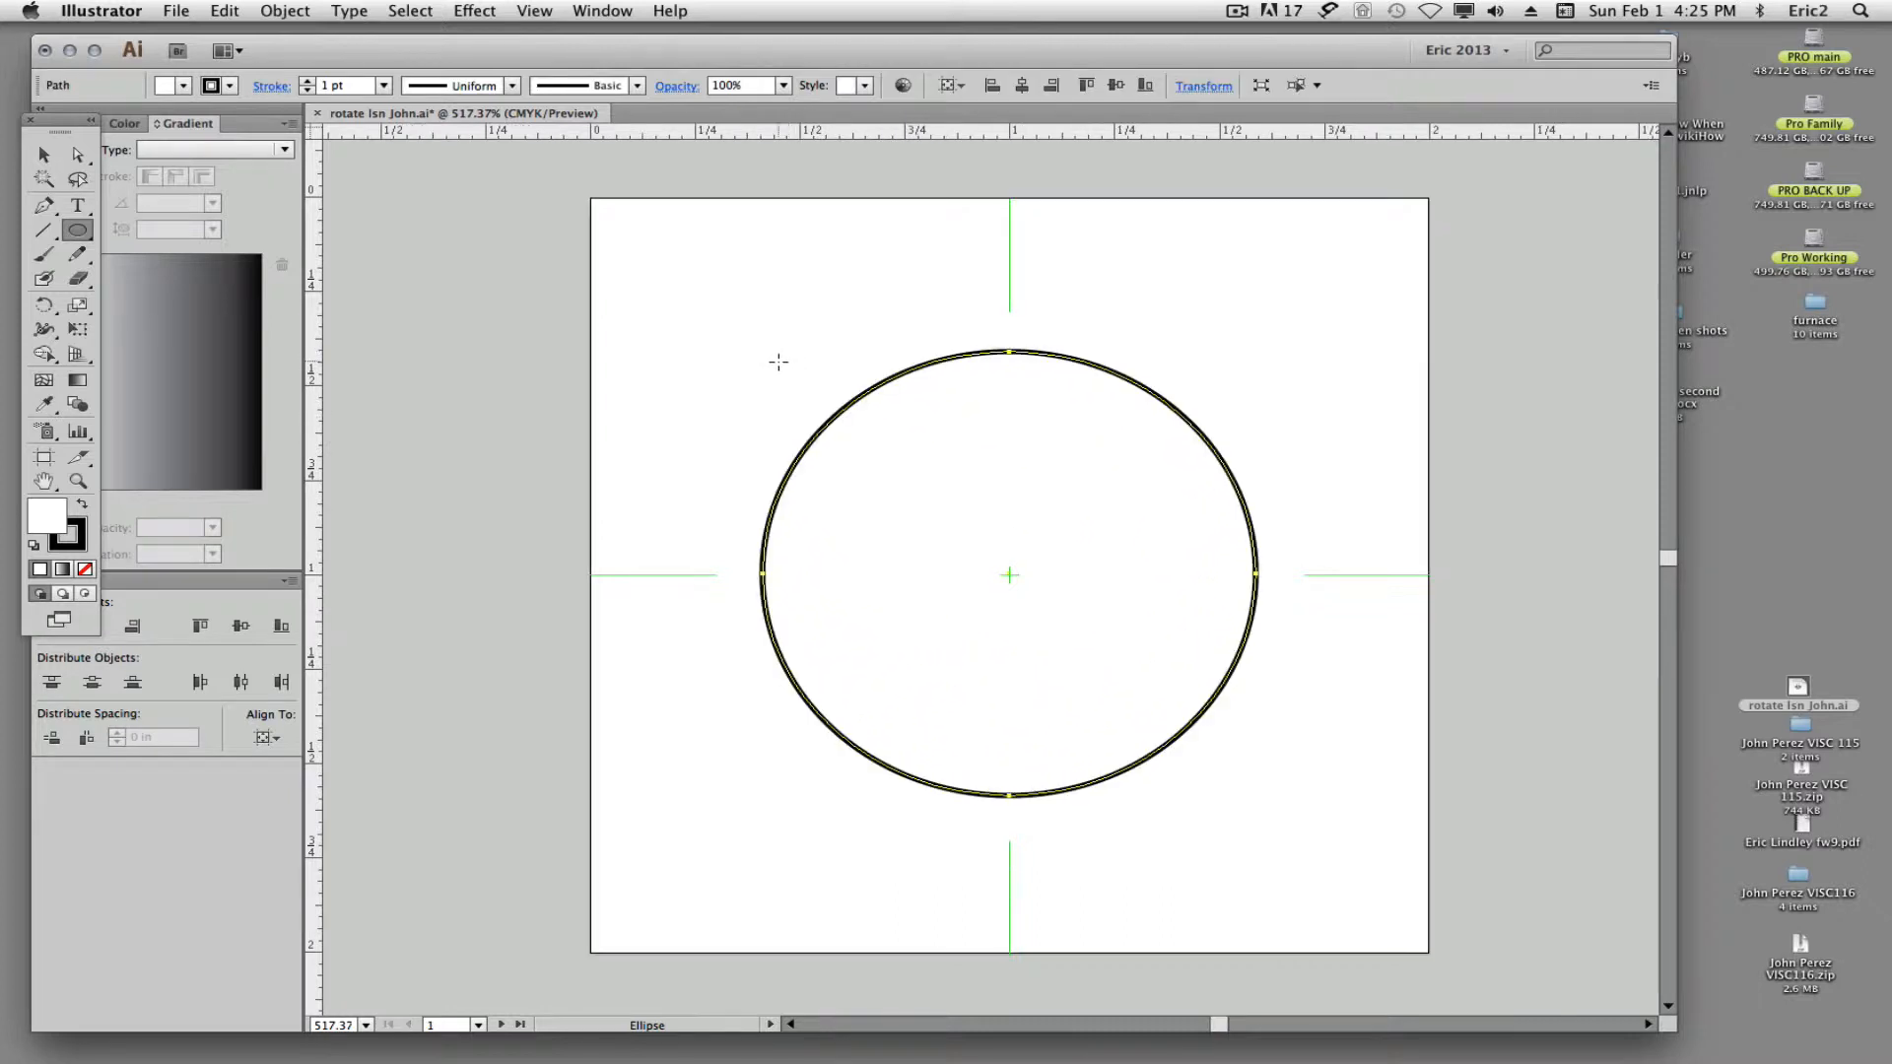
Give the circle a black fill and no stroke
click(183, 86)
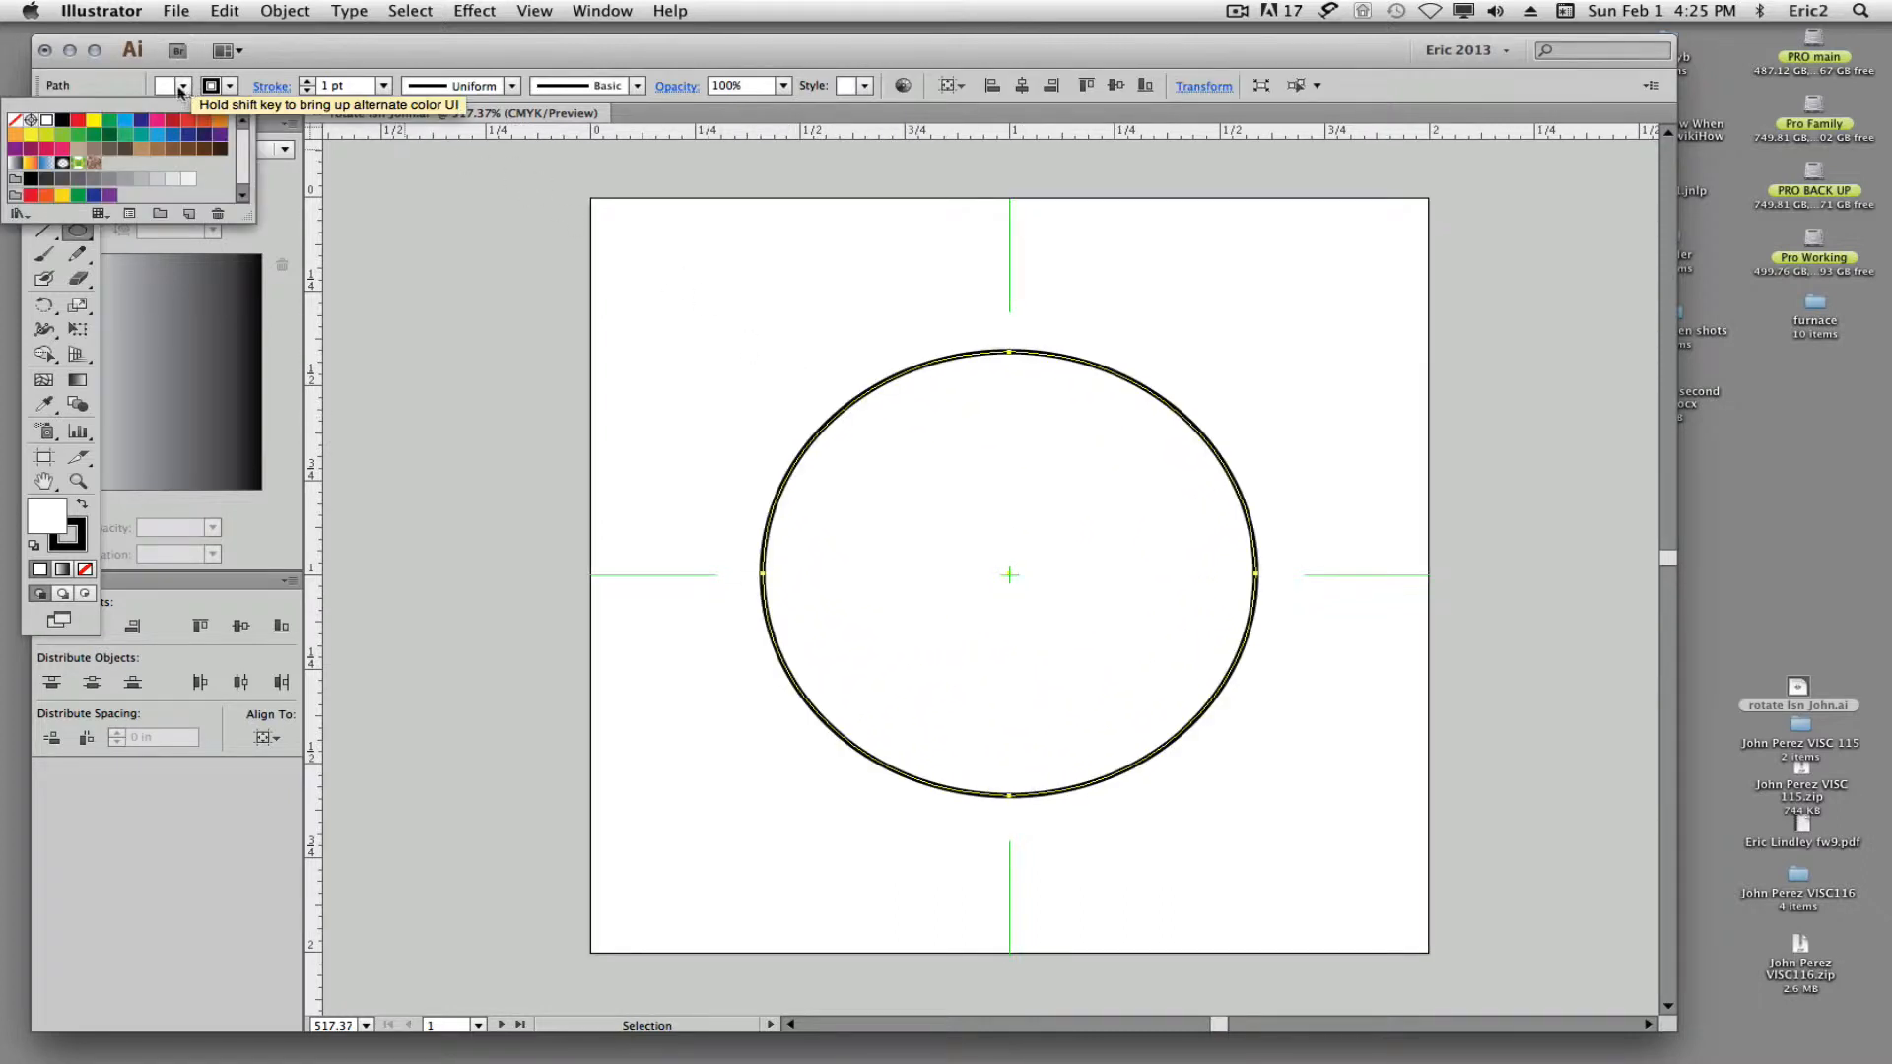
click(61, 121)
click(227, 87)
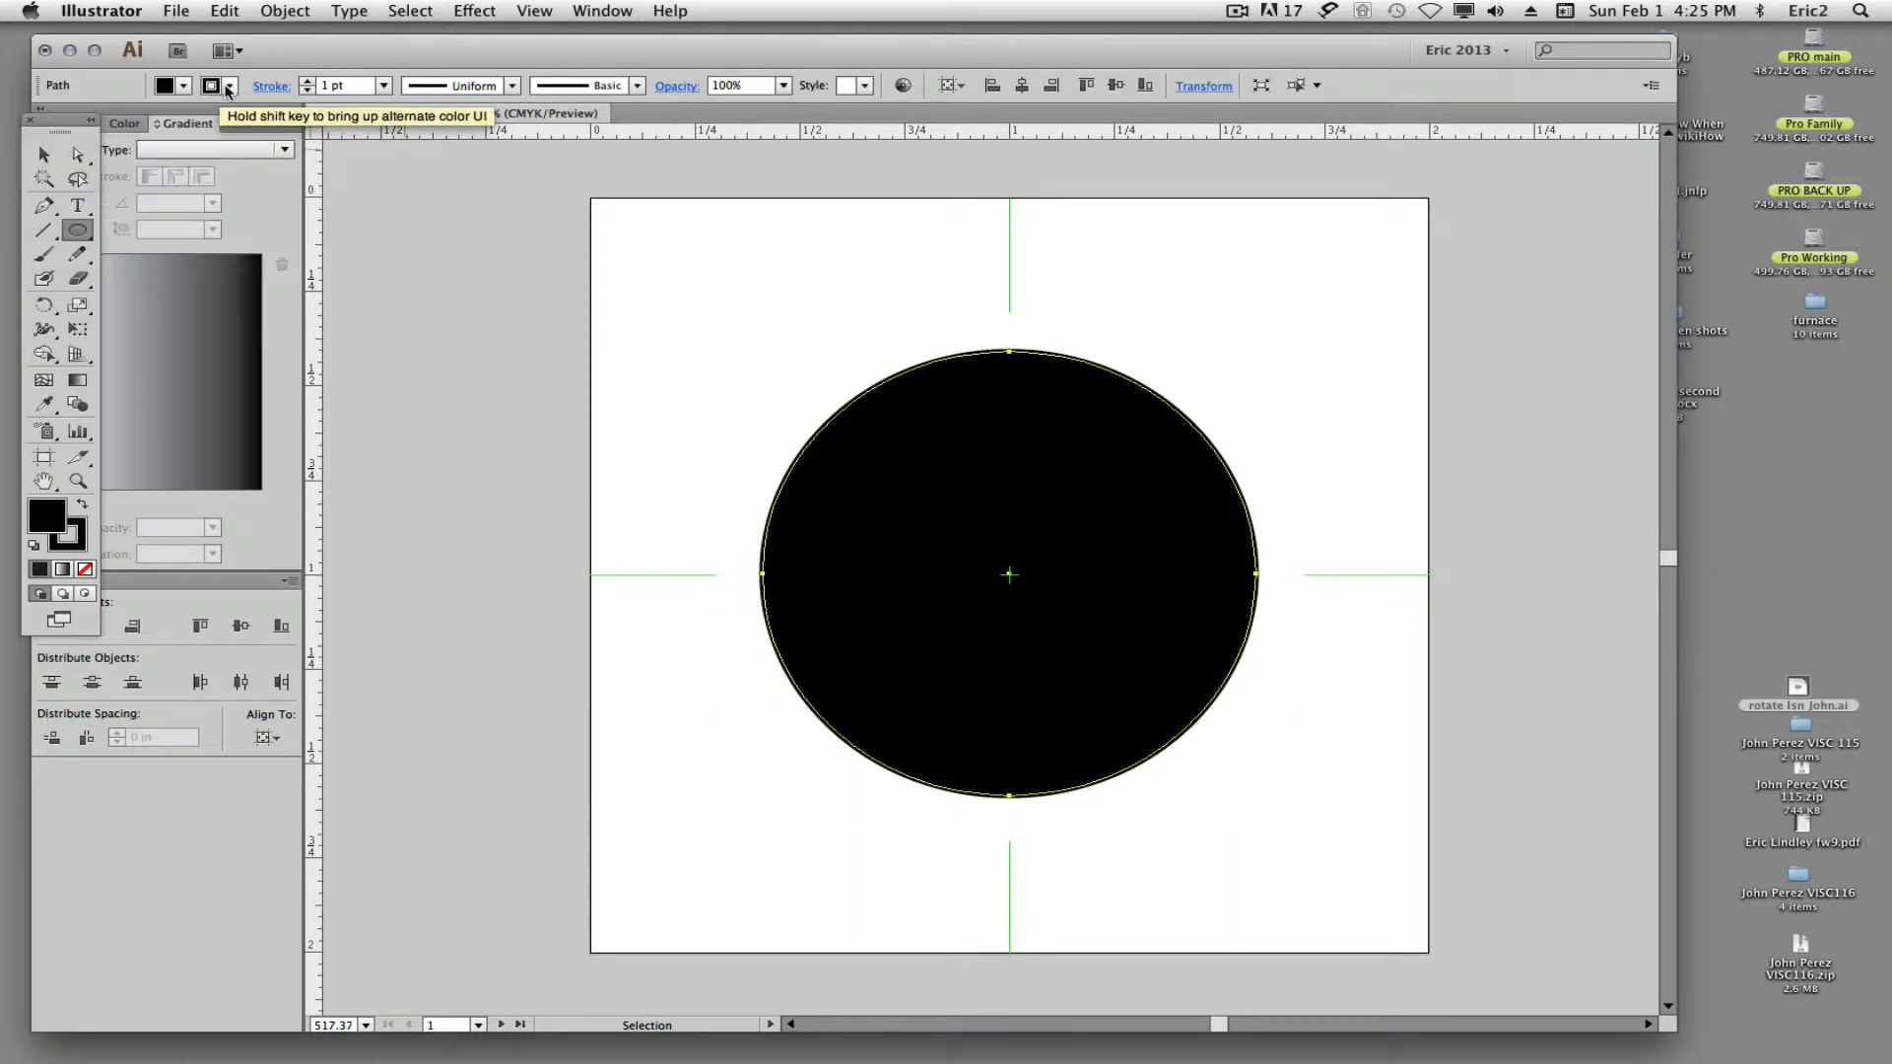
click(228, 86)
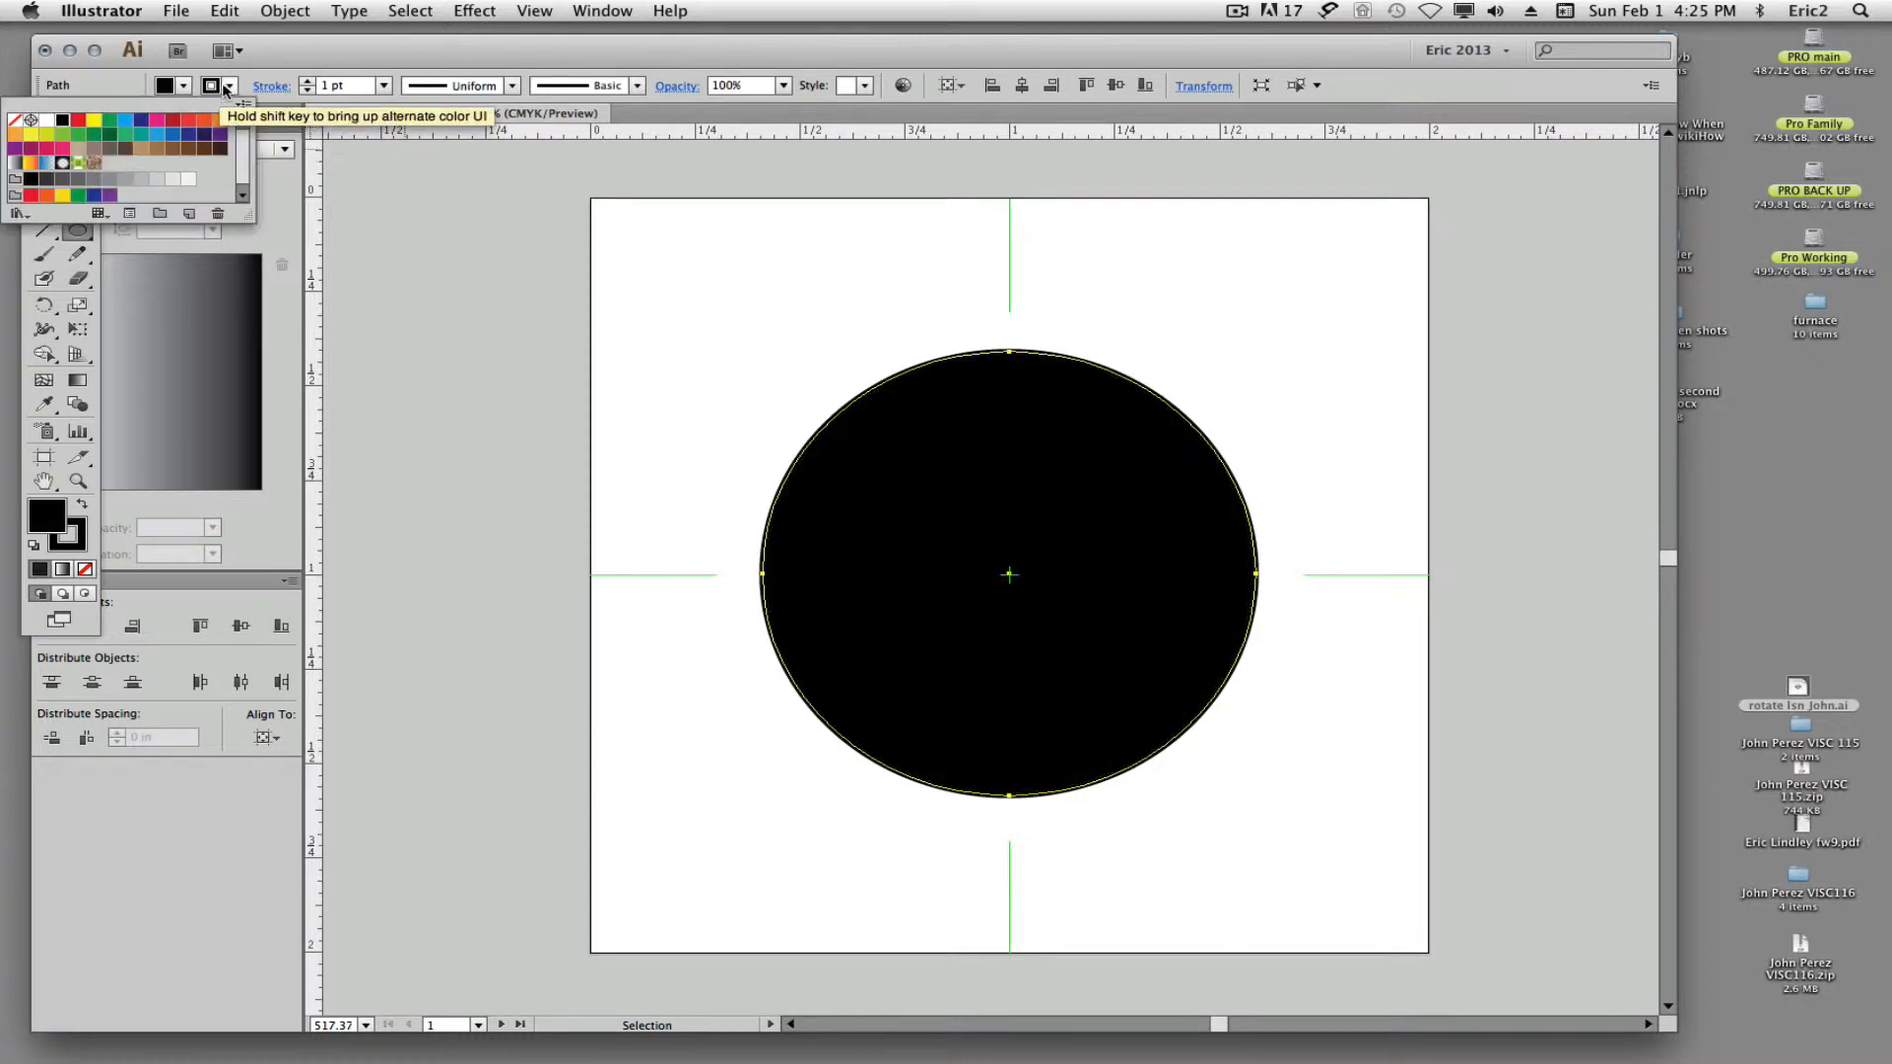
click(15, 120)
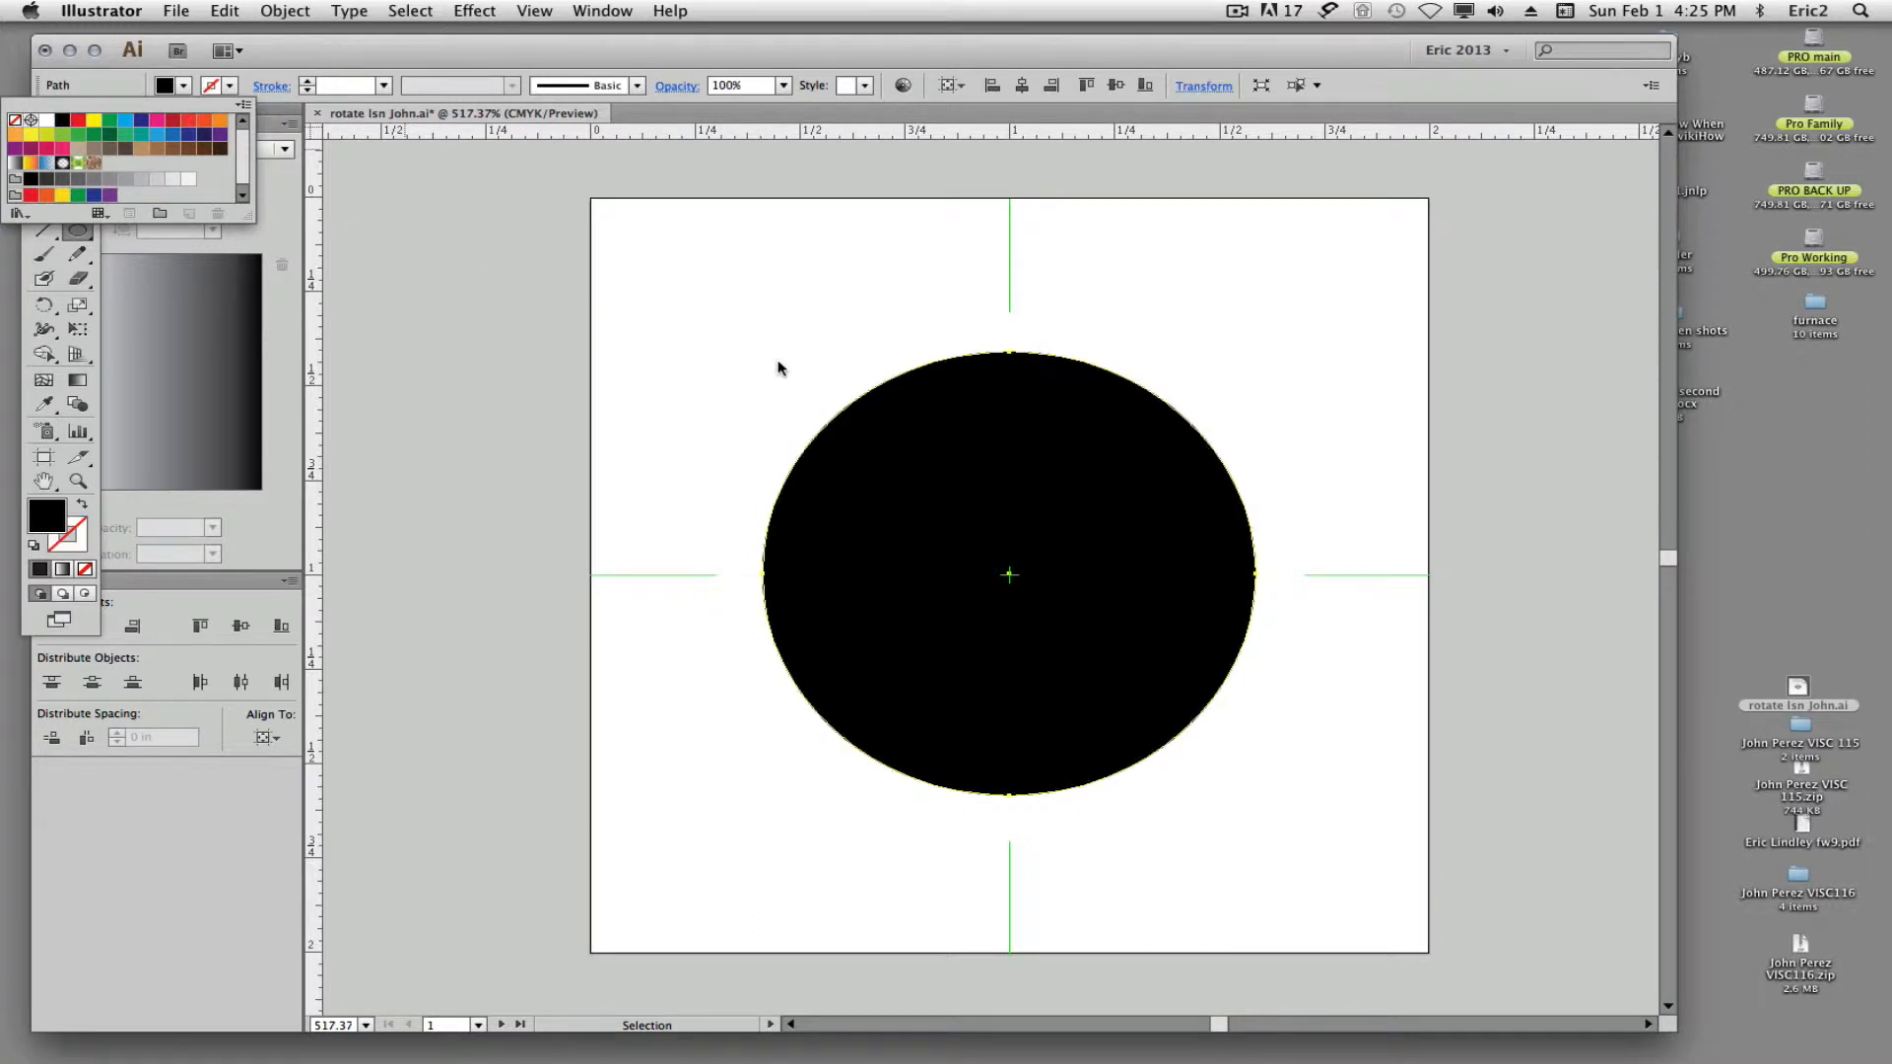
click(726, 304)
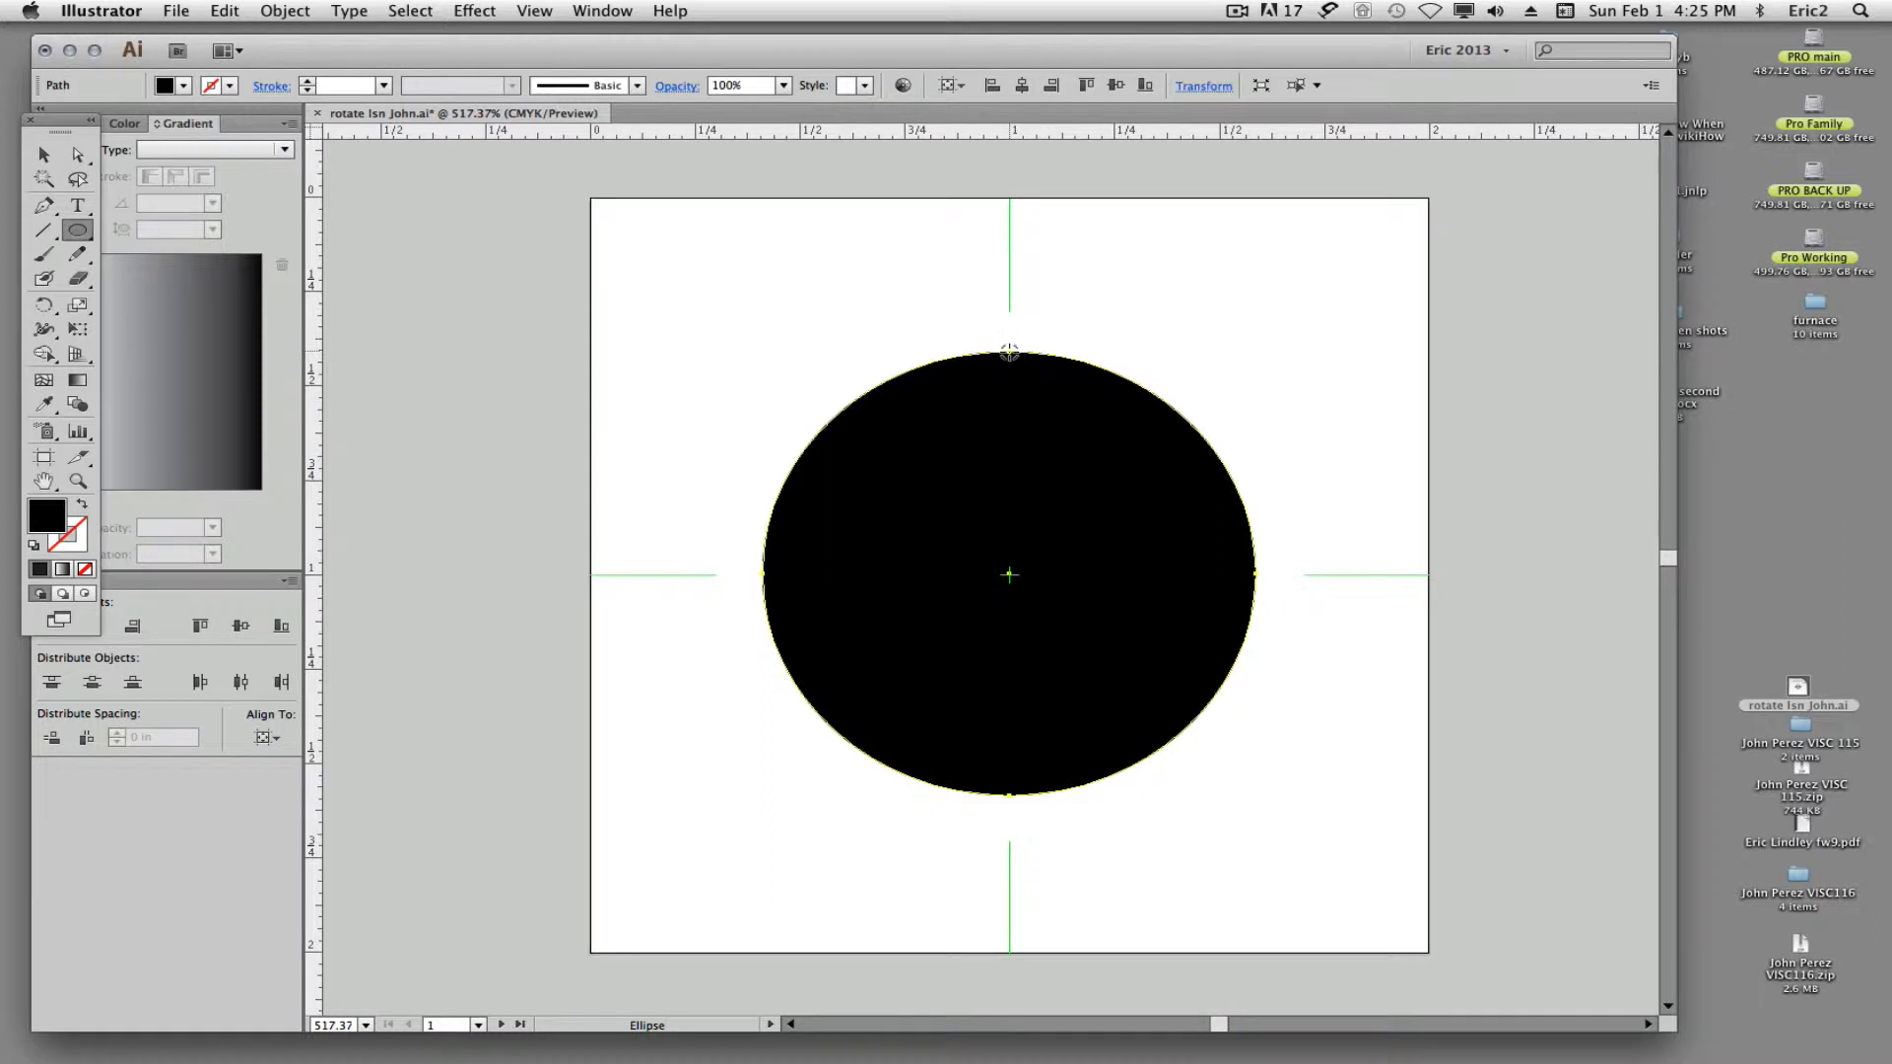
Draw a small circle about 0.16 in across just above the large one on the vertical guide, and set Layer 5's colour to Black
drag(1009, 352, 975, 275)
double_click(1891, 360)
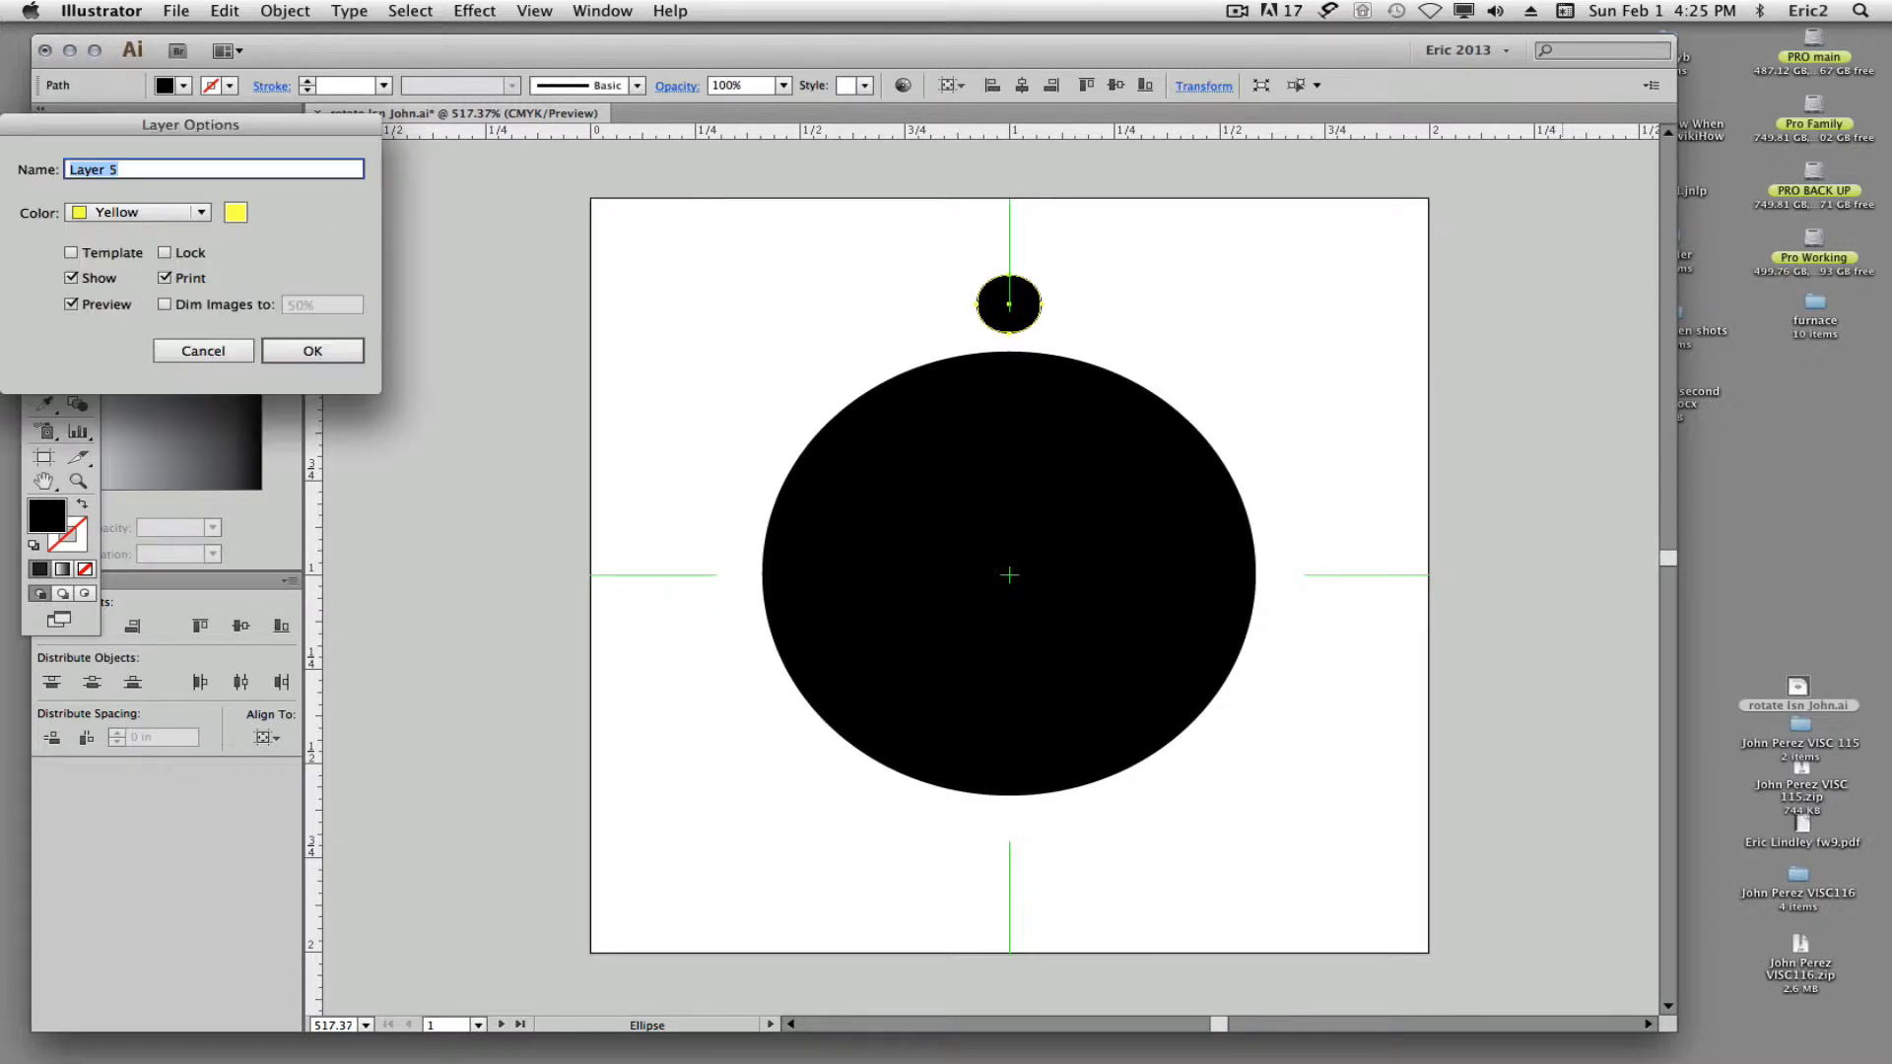
click(171, 215)
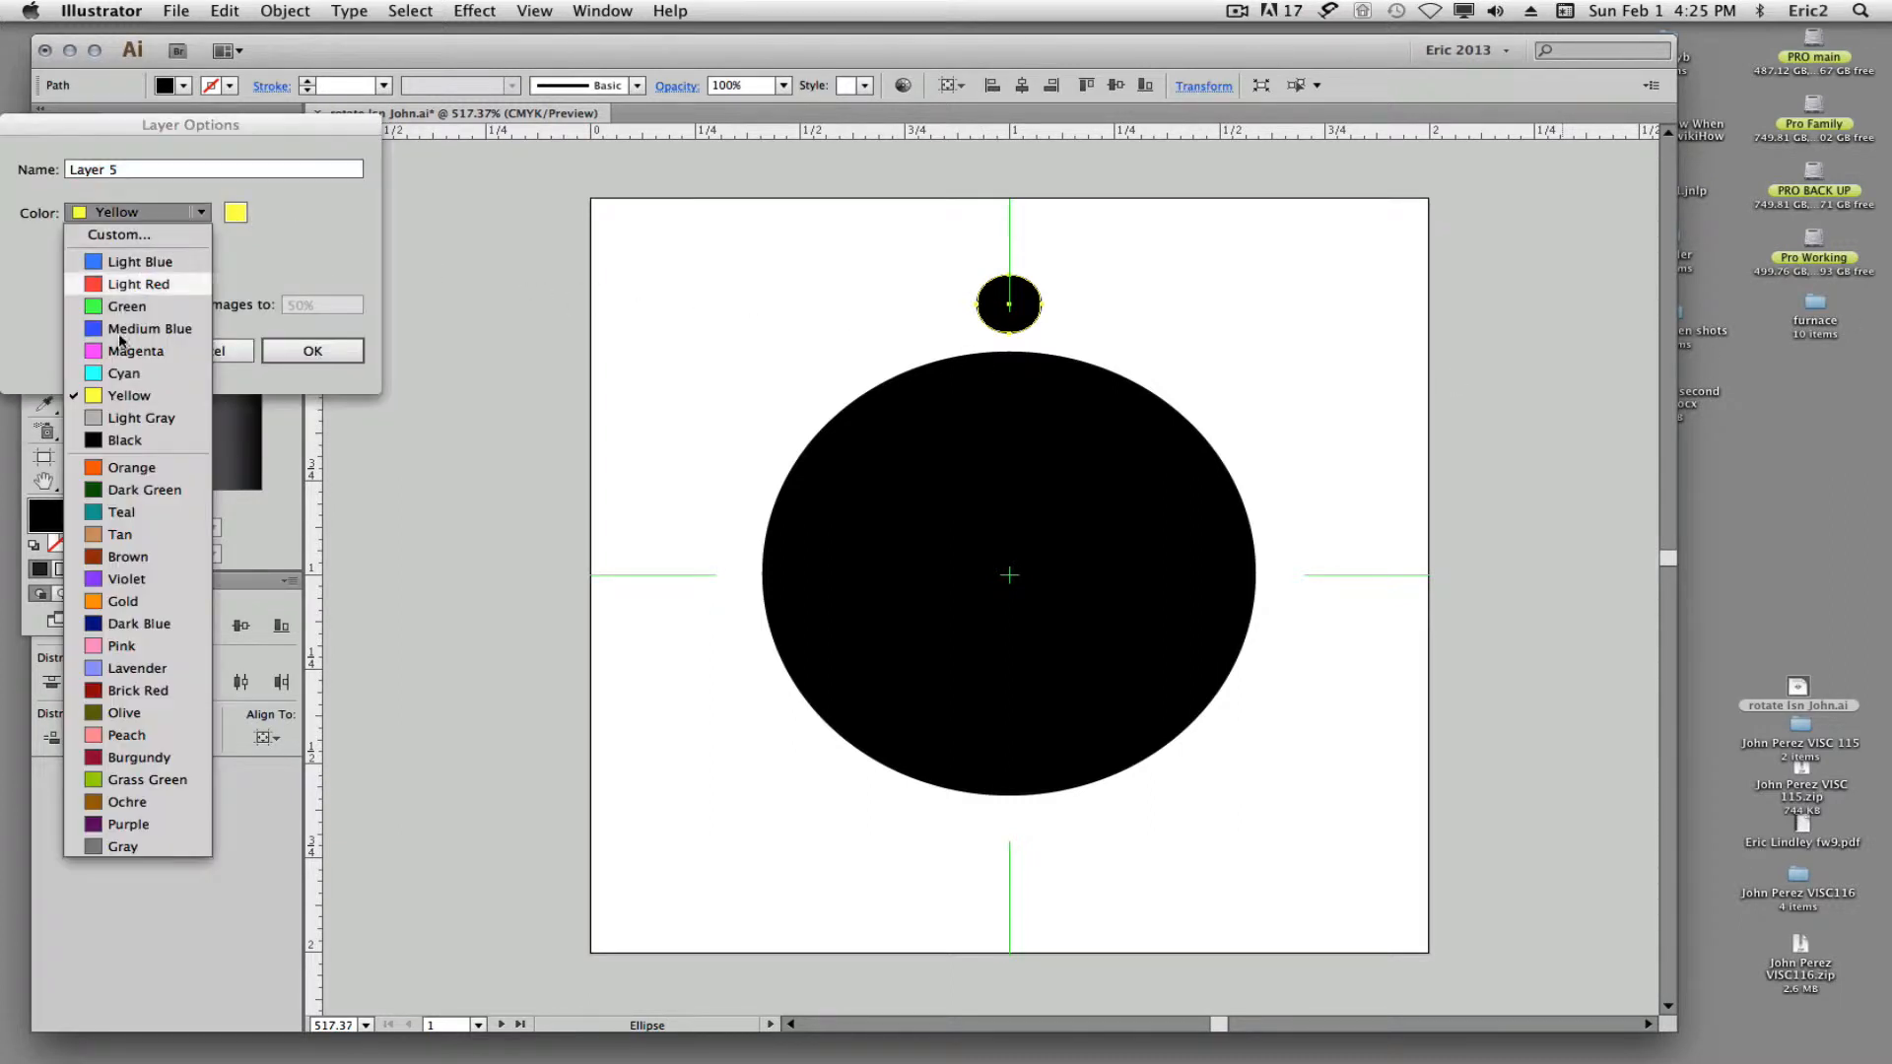
click(118, 442)
click(326, 348)
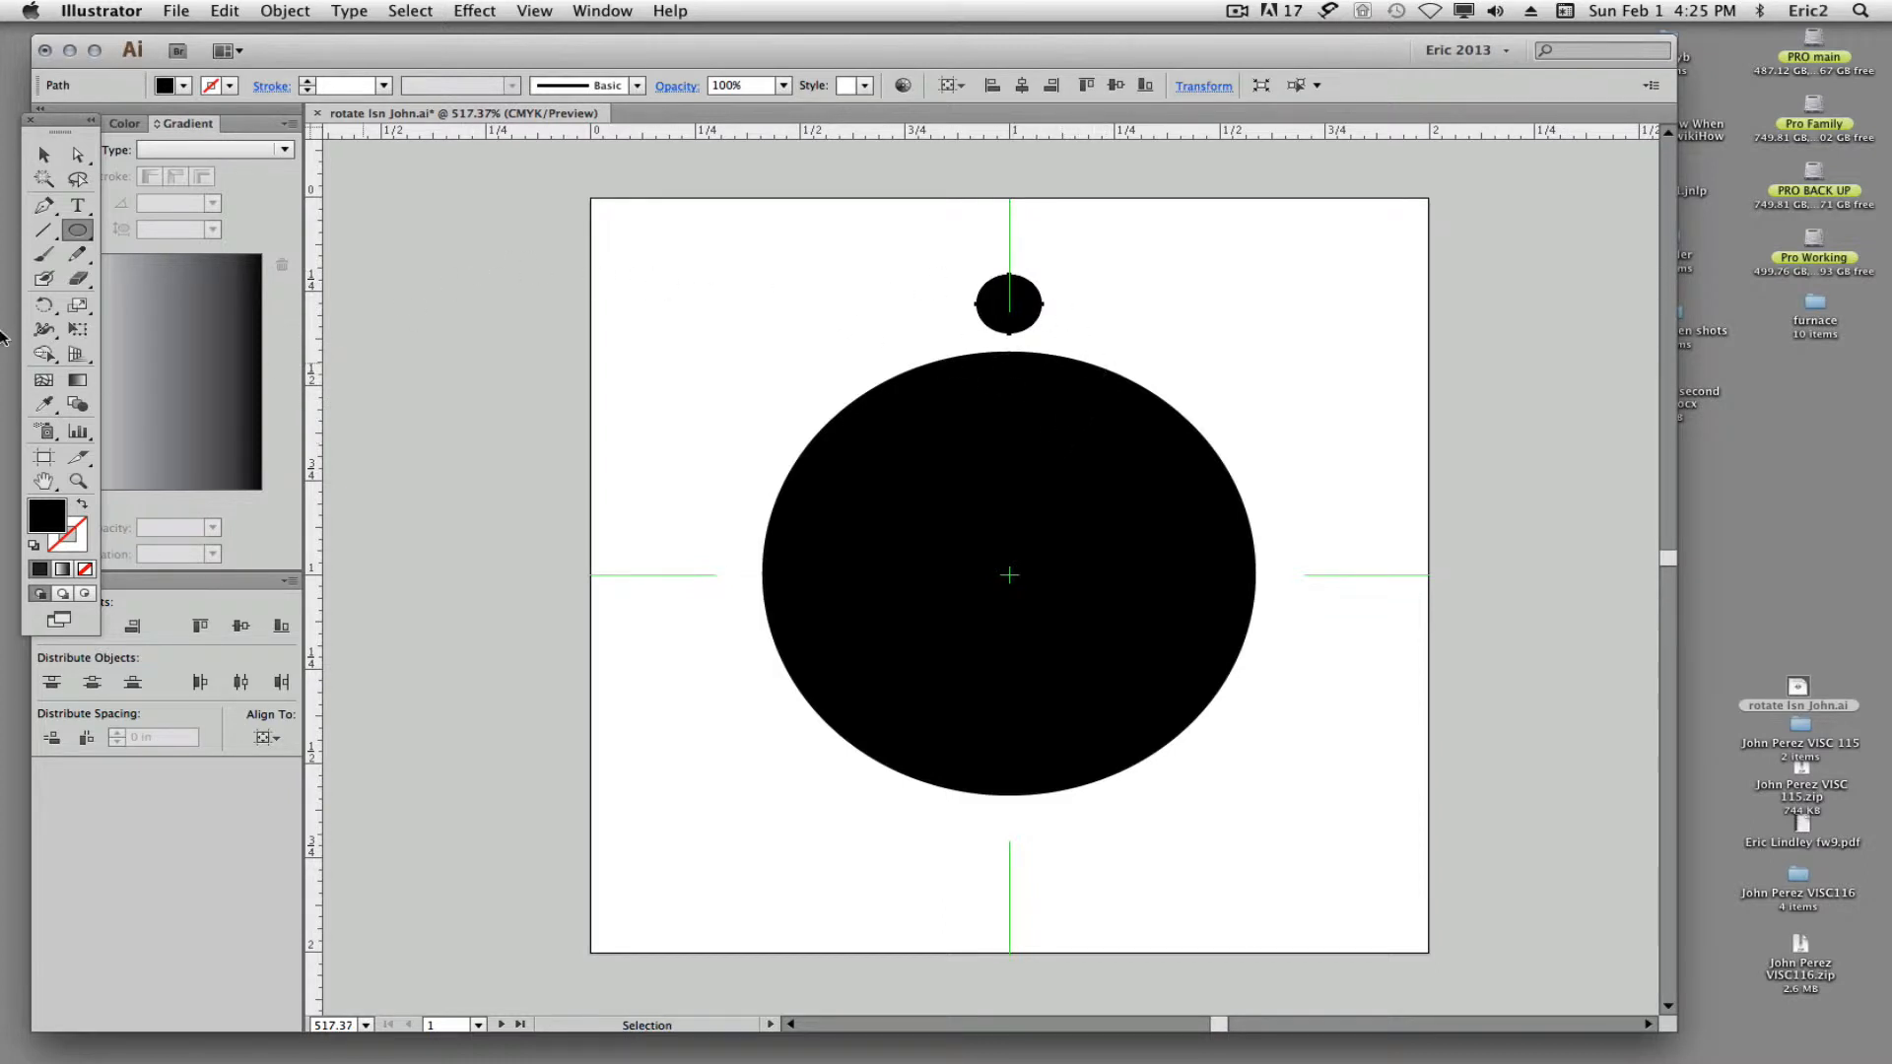
Try rotating the small circle freehand about a pivot point to its right, and undo it
click(44, 307)
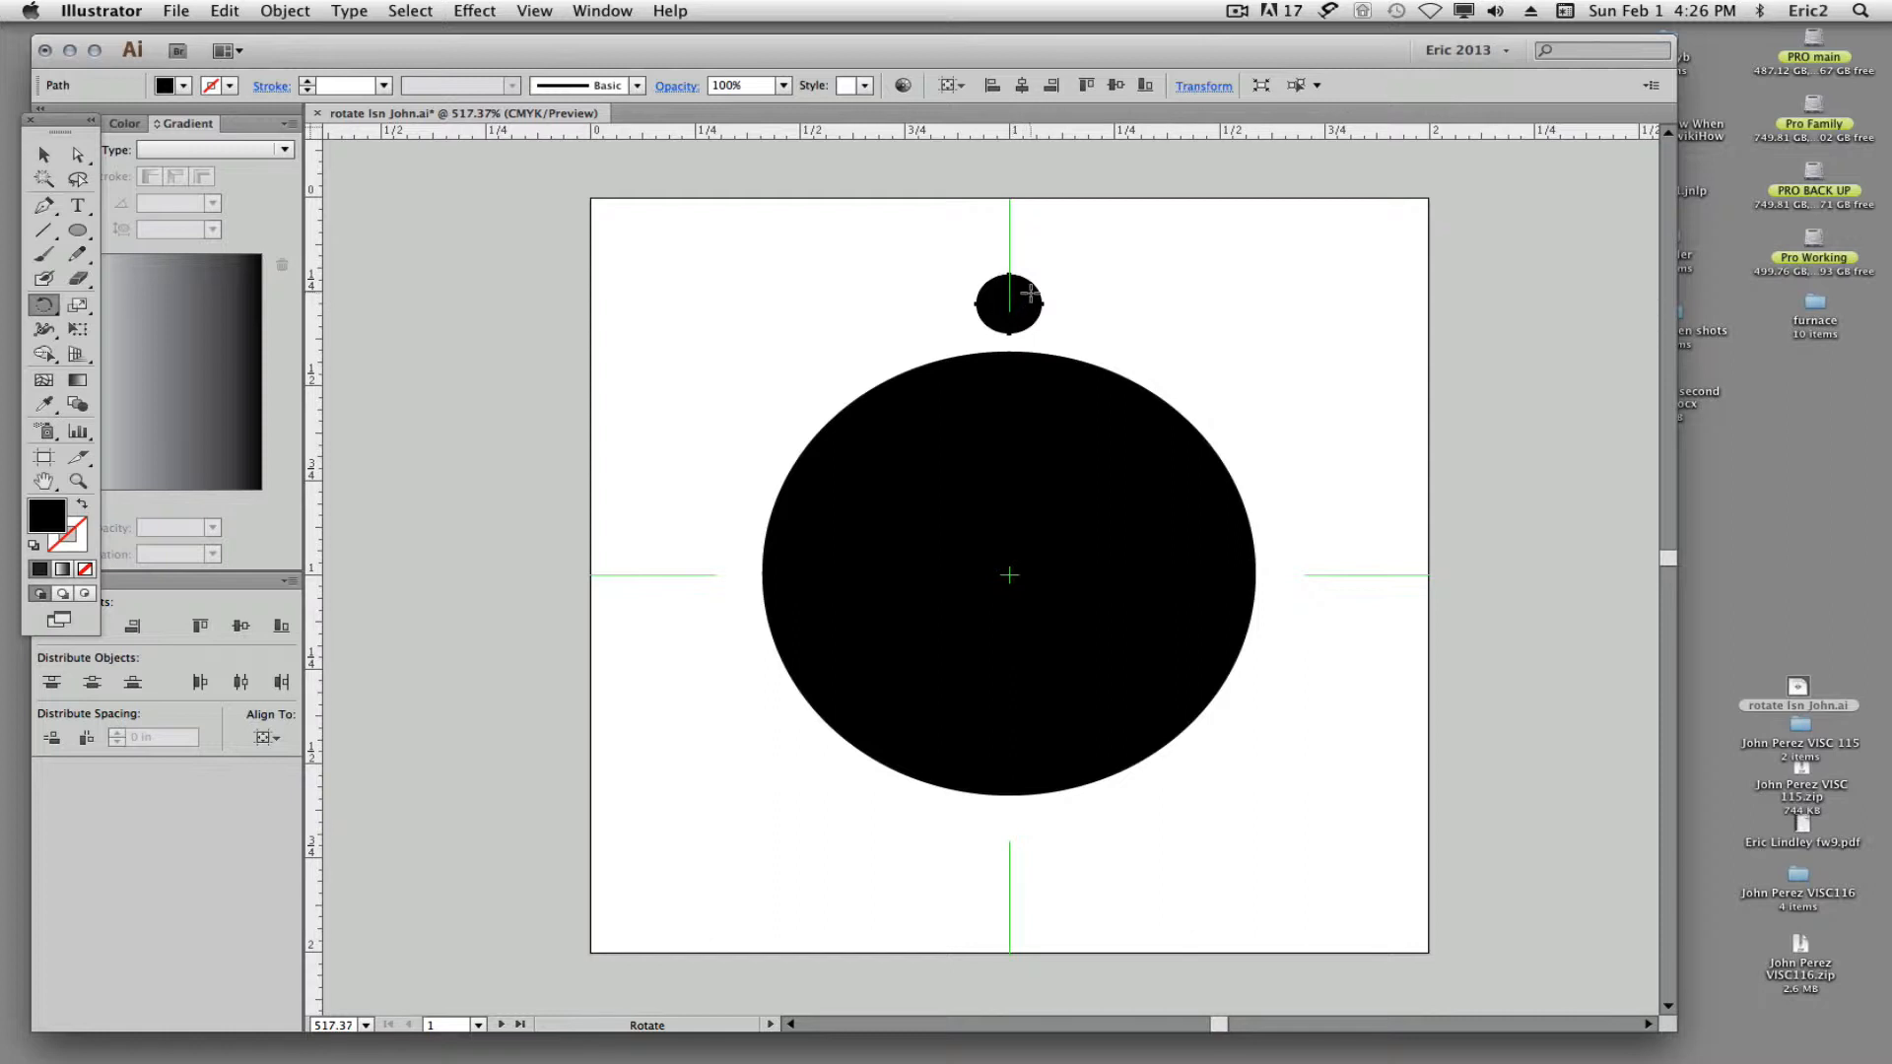
click(1179, 303)
drag(1186, 251, 1040, 423)
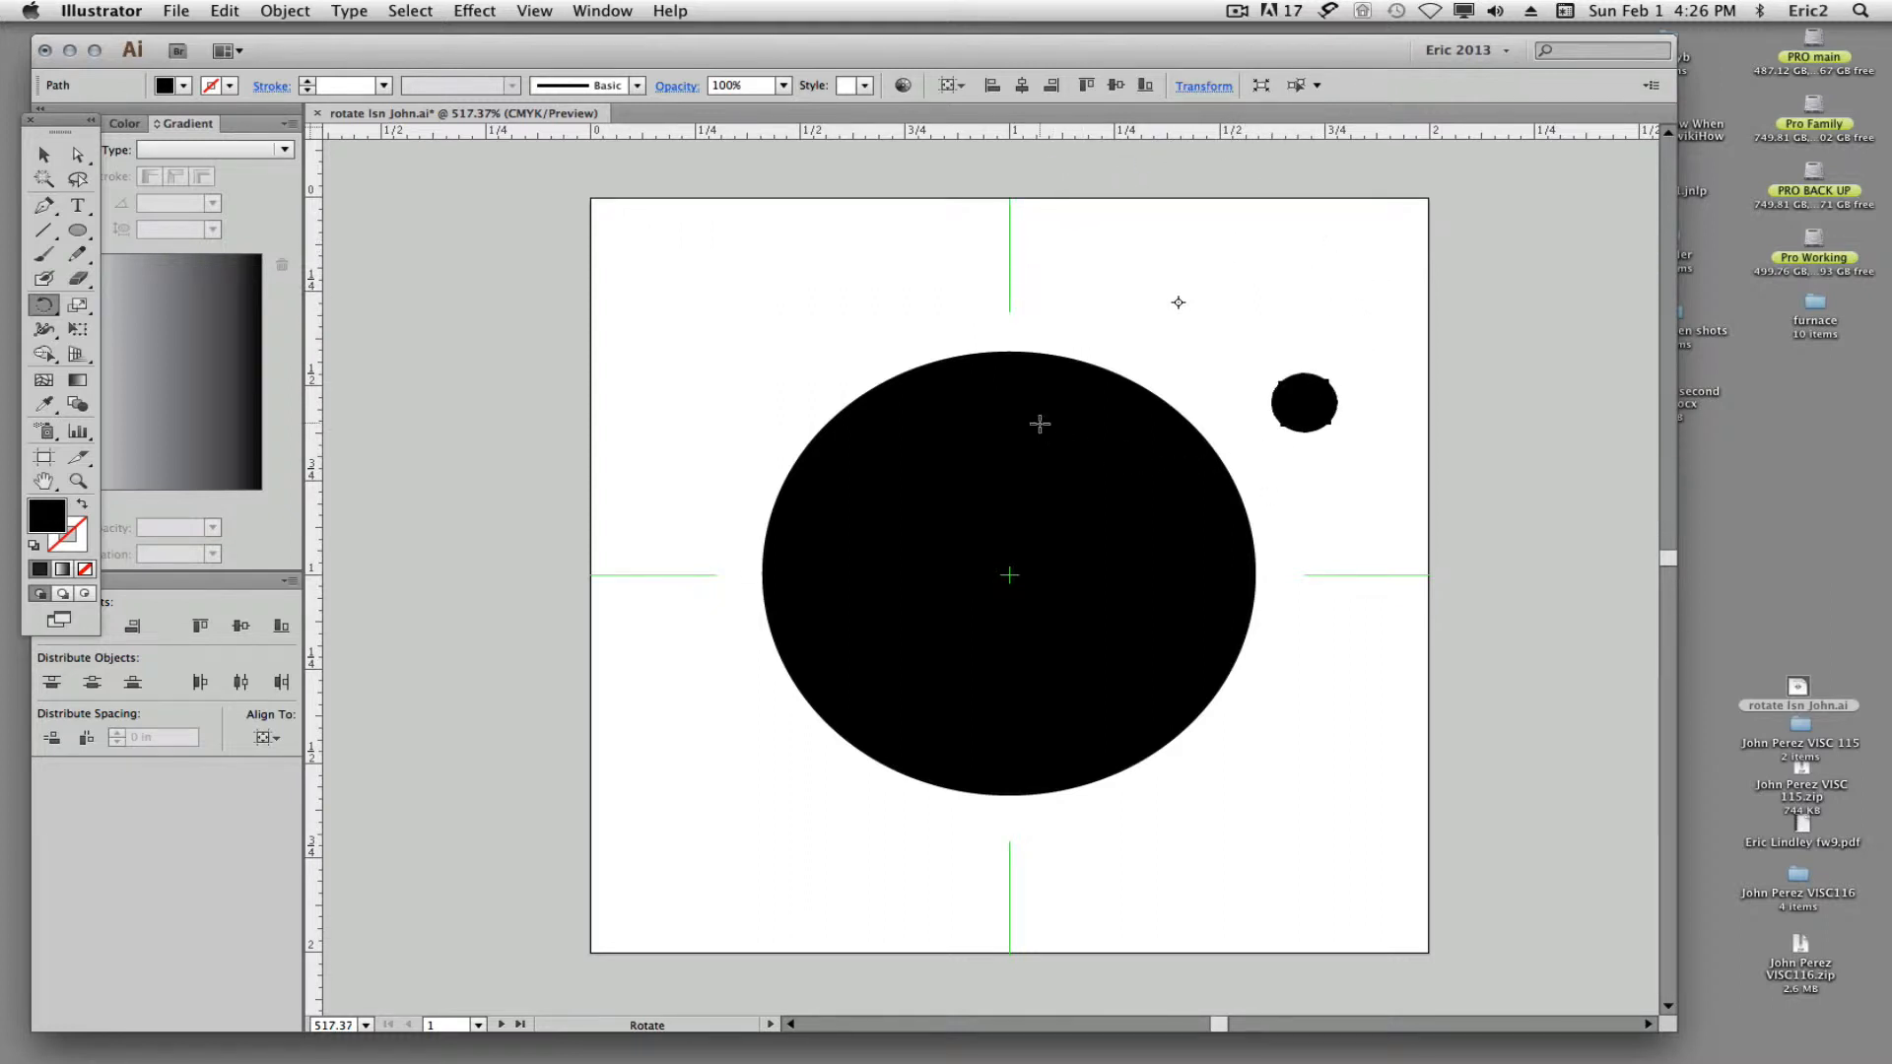
key(super+z)
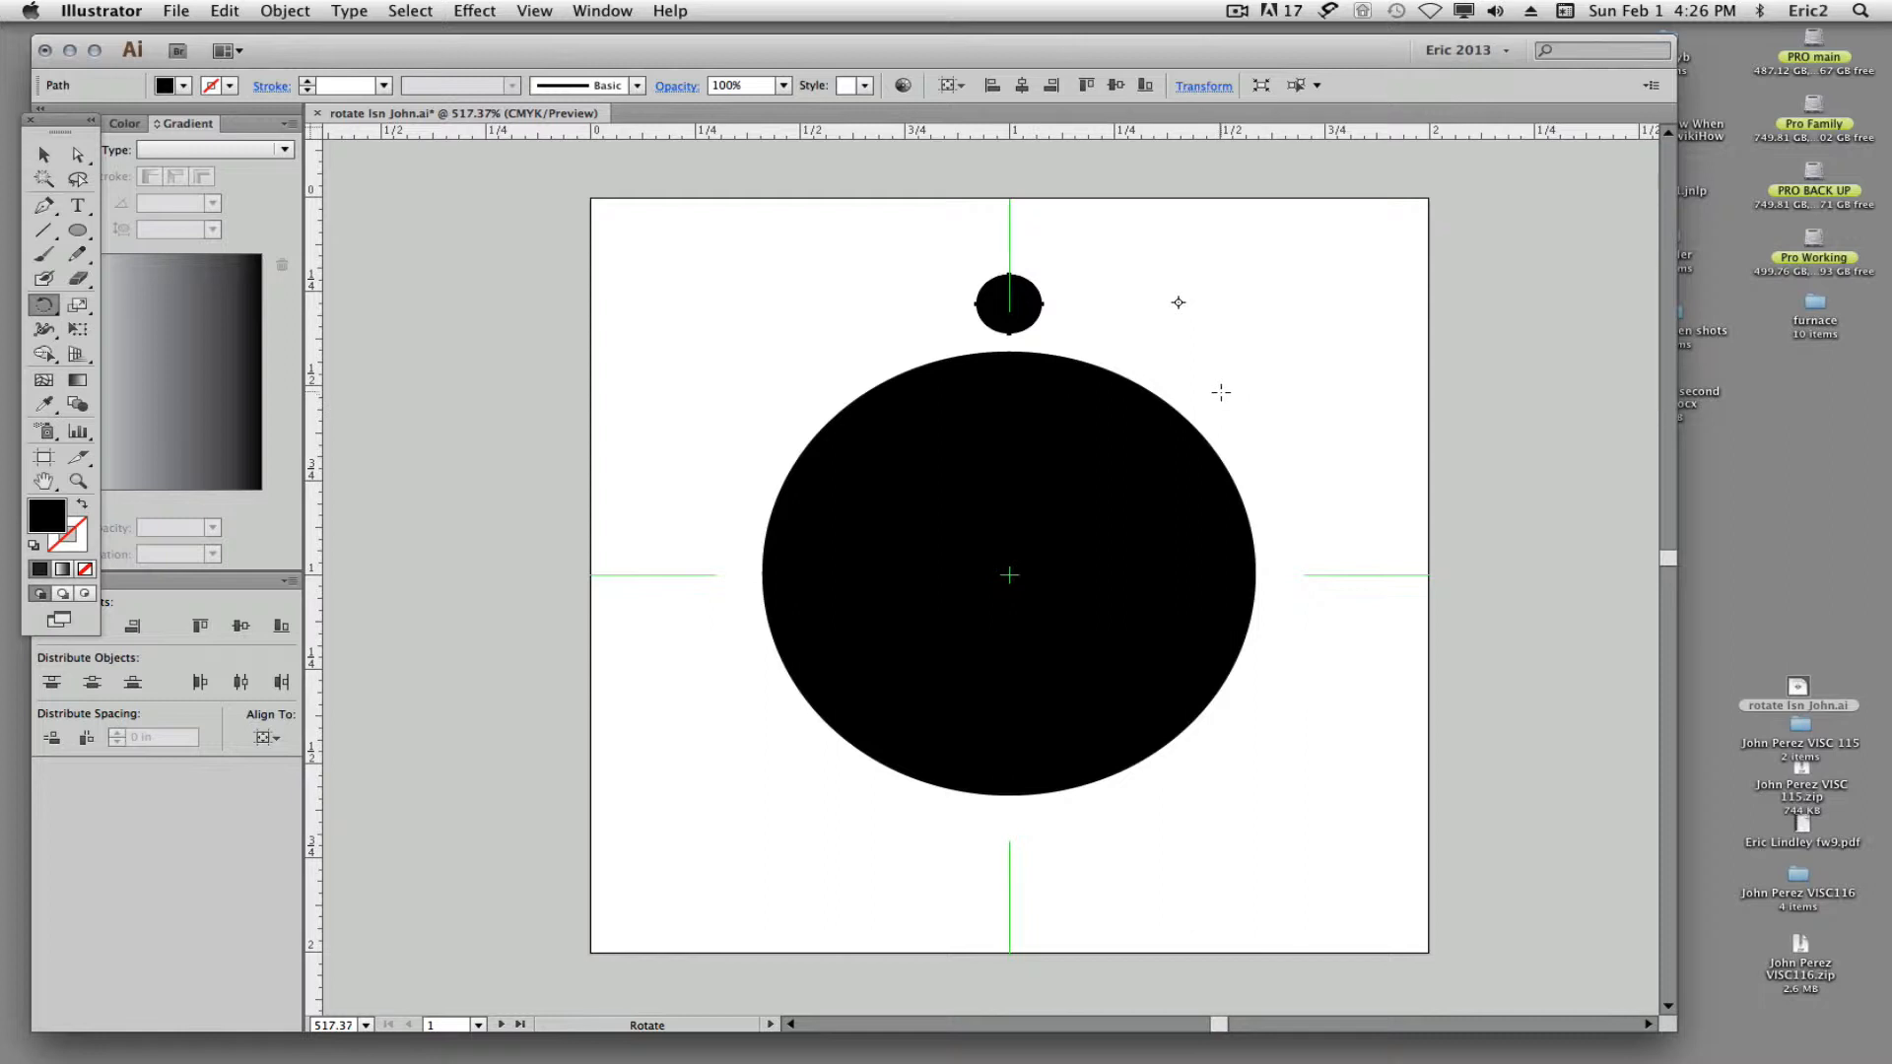
Try rotating the small circle freehand about a pivot point to its left, and undo it
click(898, 326)
drag(820, 377, 1119, 292)
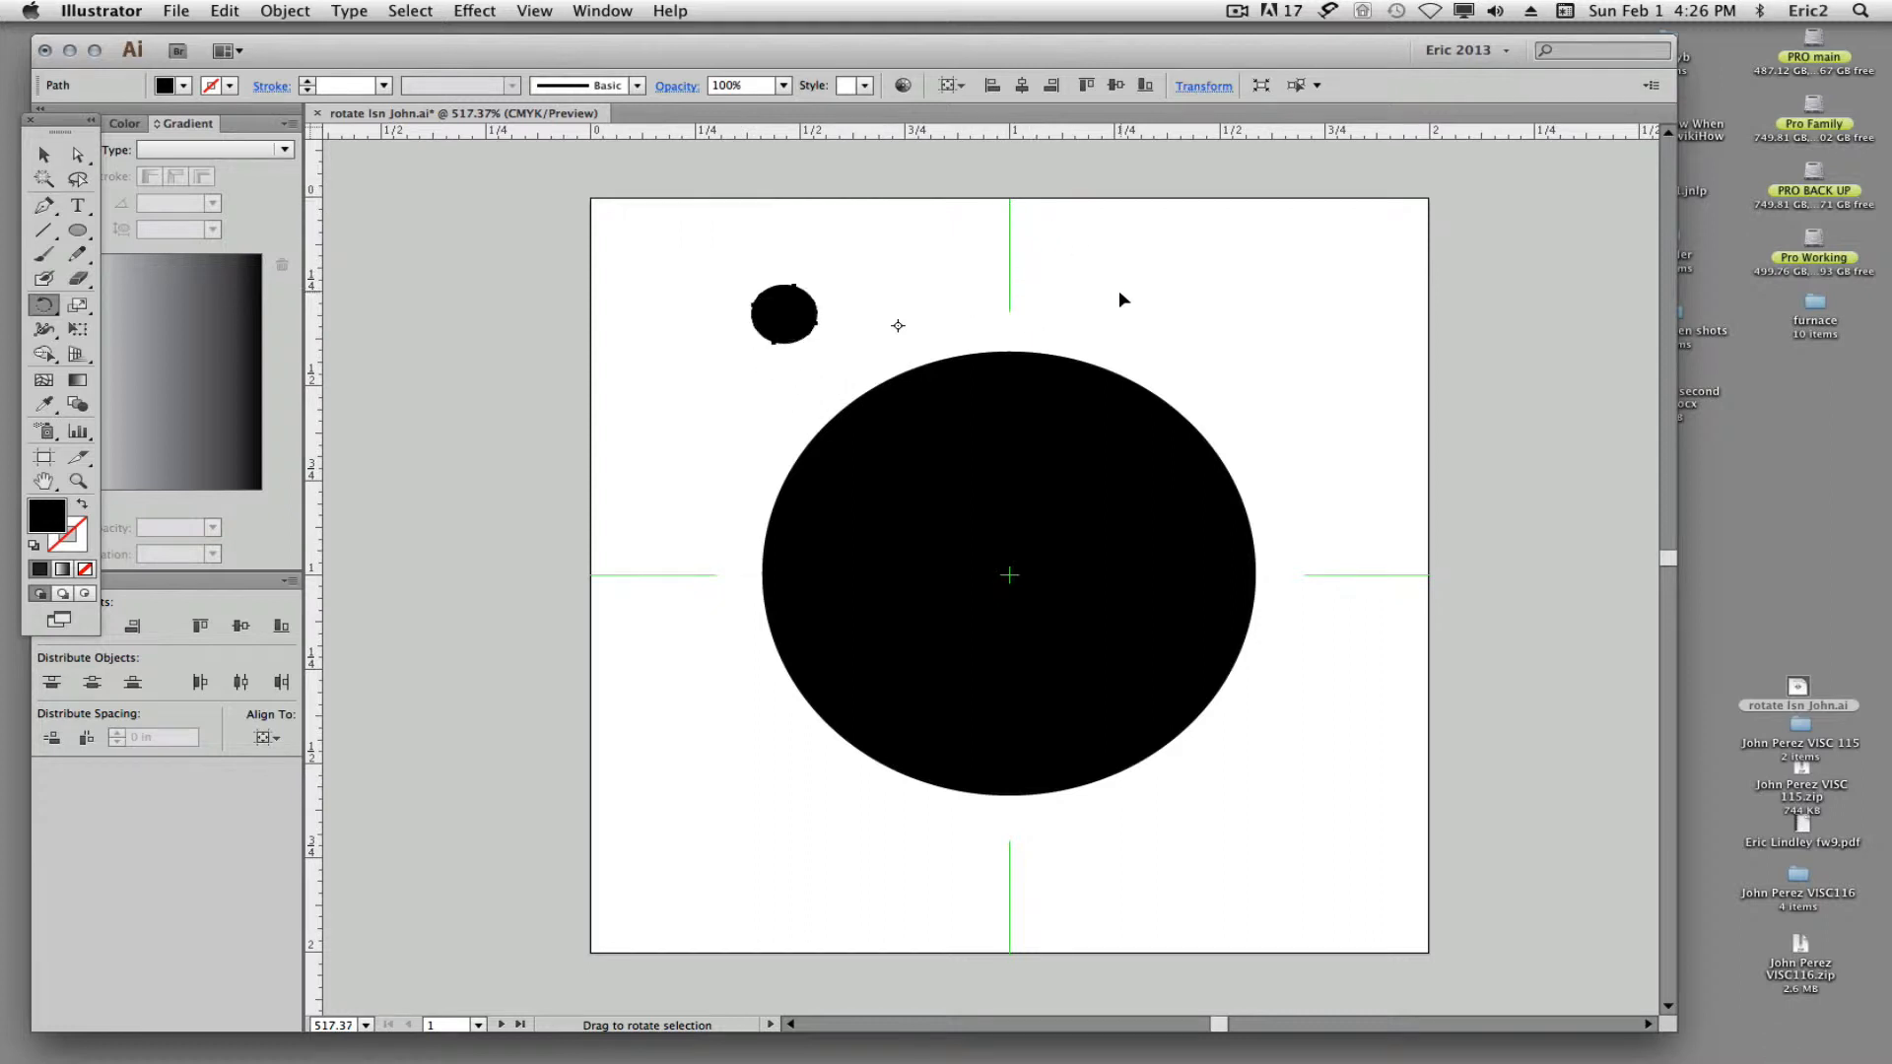
key(super+z)
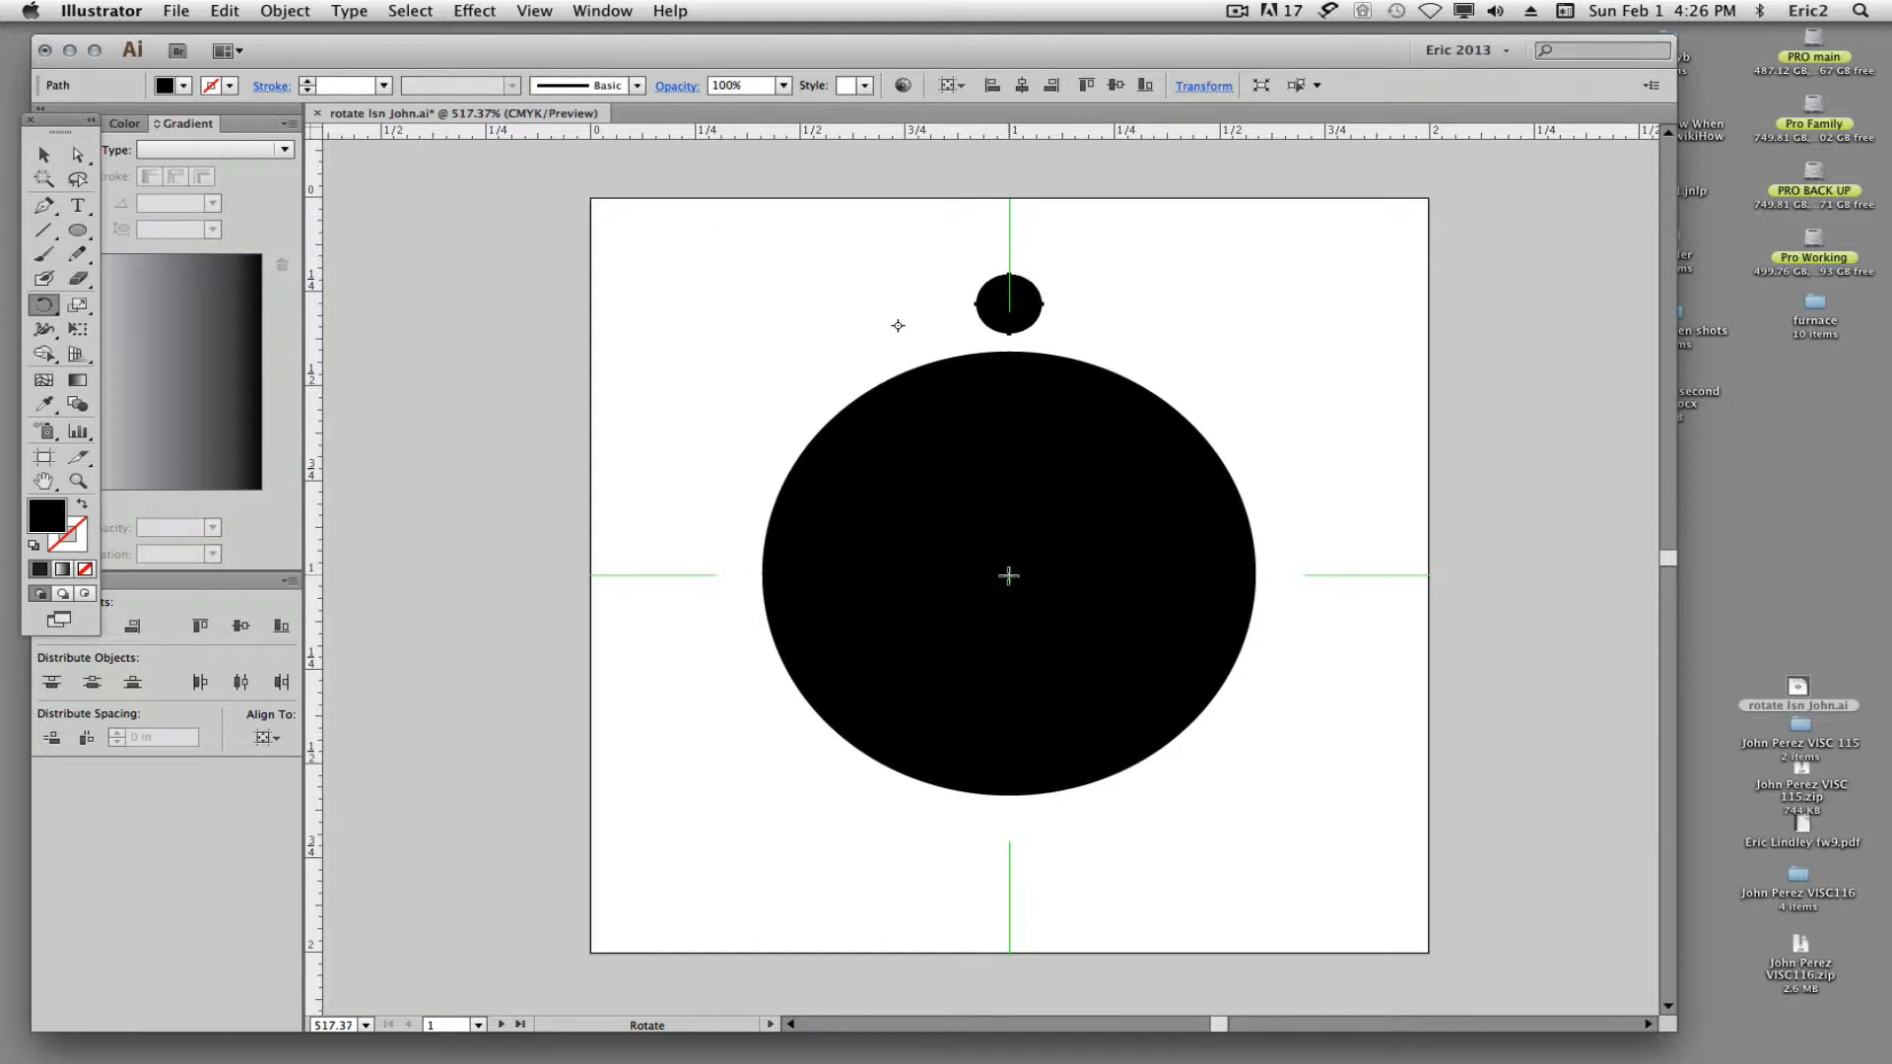
Try rotating the small circle freehand about the large circle's centre, and undo the rotation
click(1008, 576)
drag(1134, 255, 994, 296)
key(super)
key(super+z)
Try rotating two freehand copies of the small circle clockwise about the large circle's centre, and undo both copies
alt+click(1127, 313)
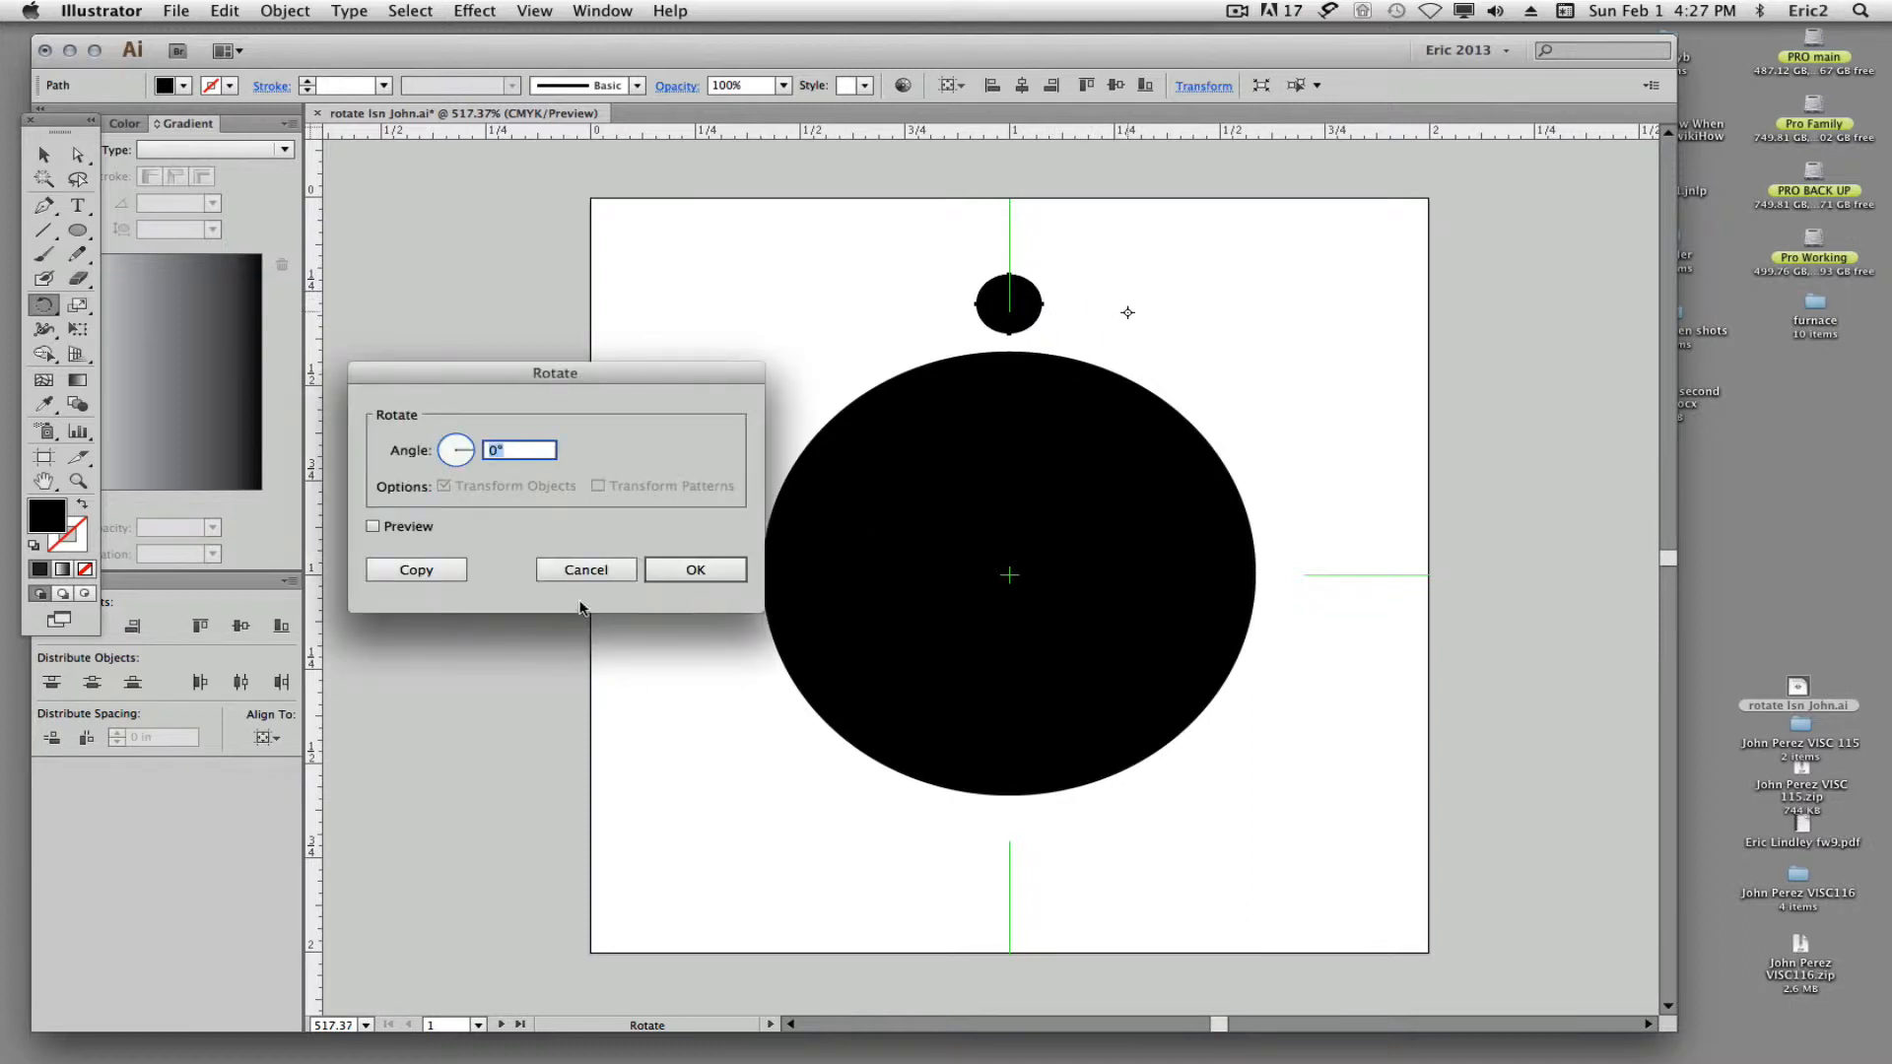
click(587, 569)
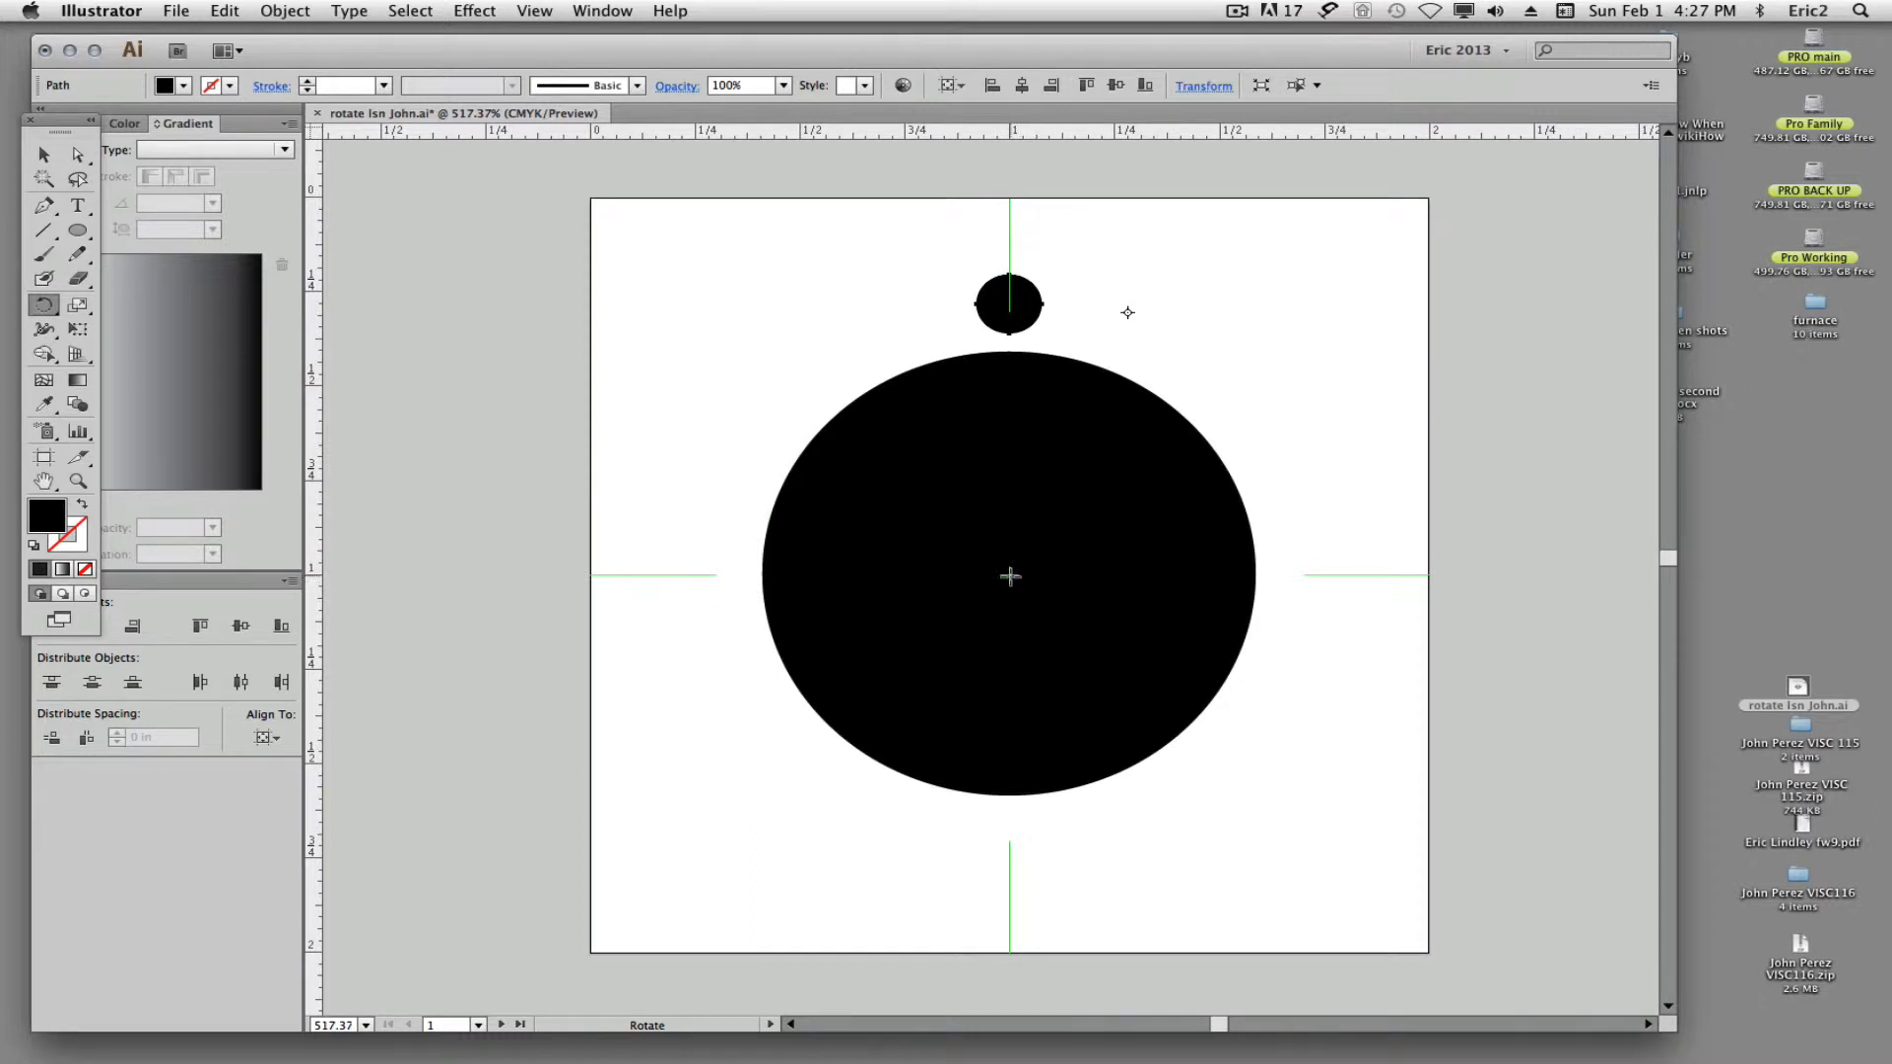
click(1010, 574)
drag(1061, 279, 1142, 347)
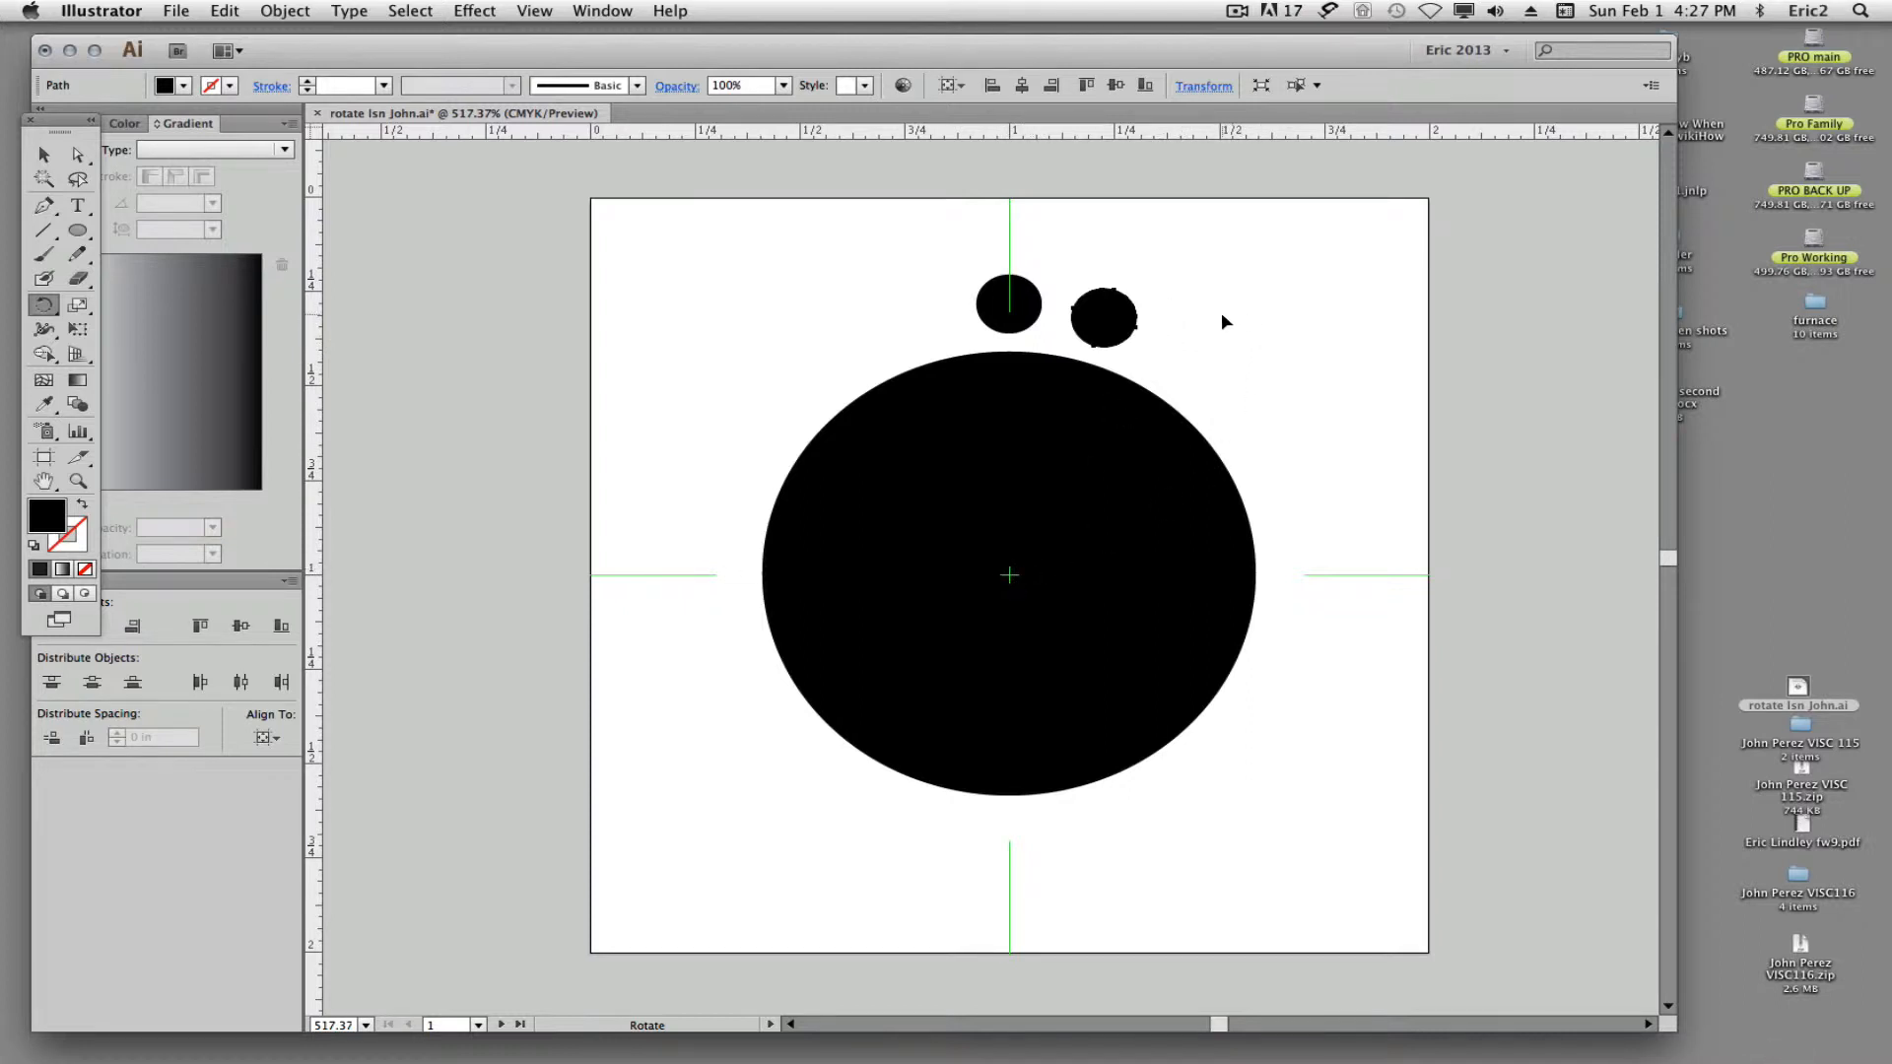
drag(1222, 314, 1281, 396)
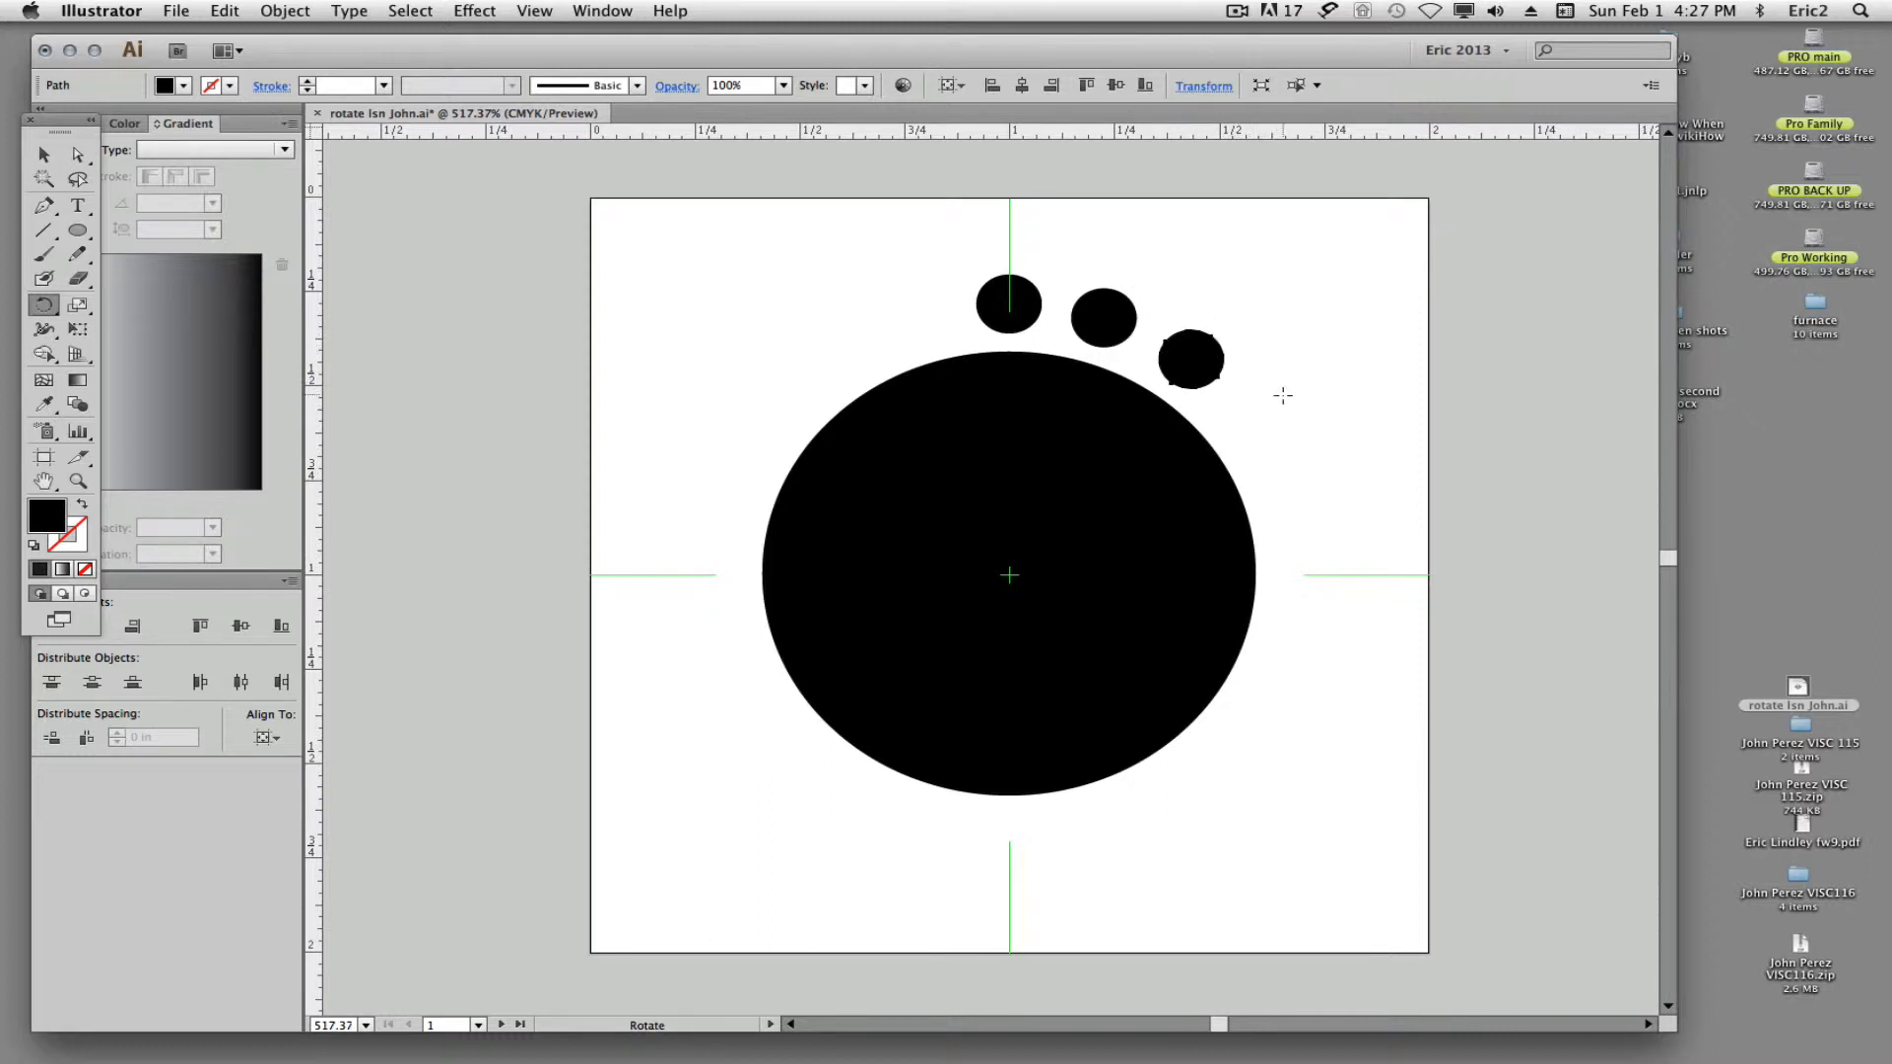
key(ctrl+z)
key(ctrl+z)
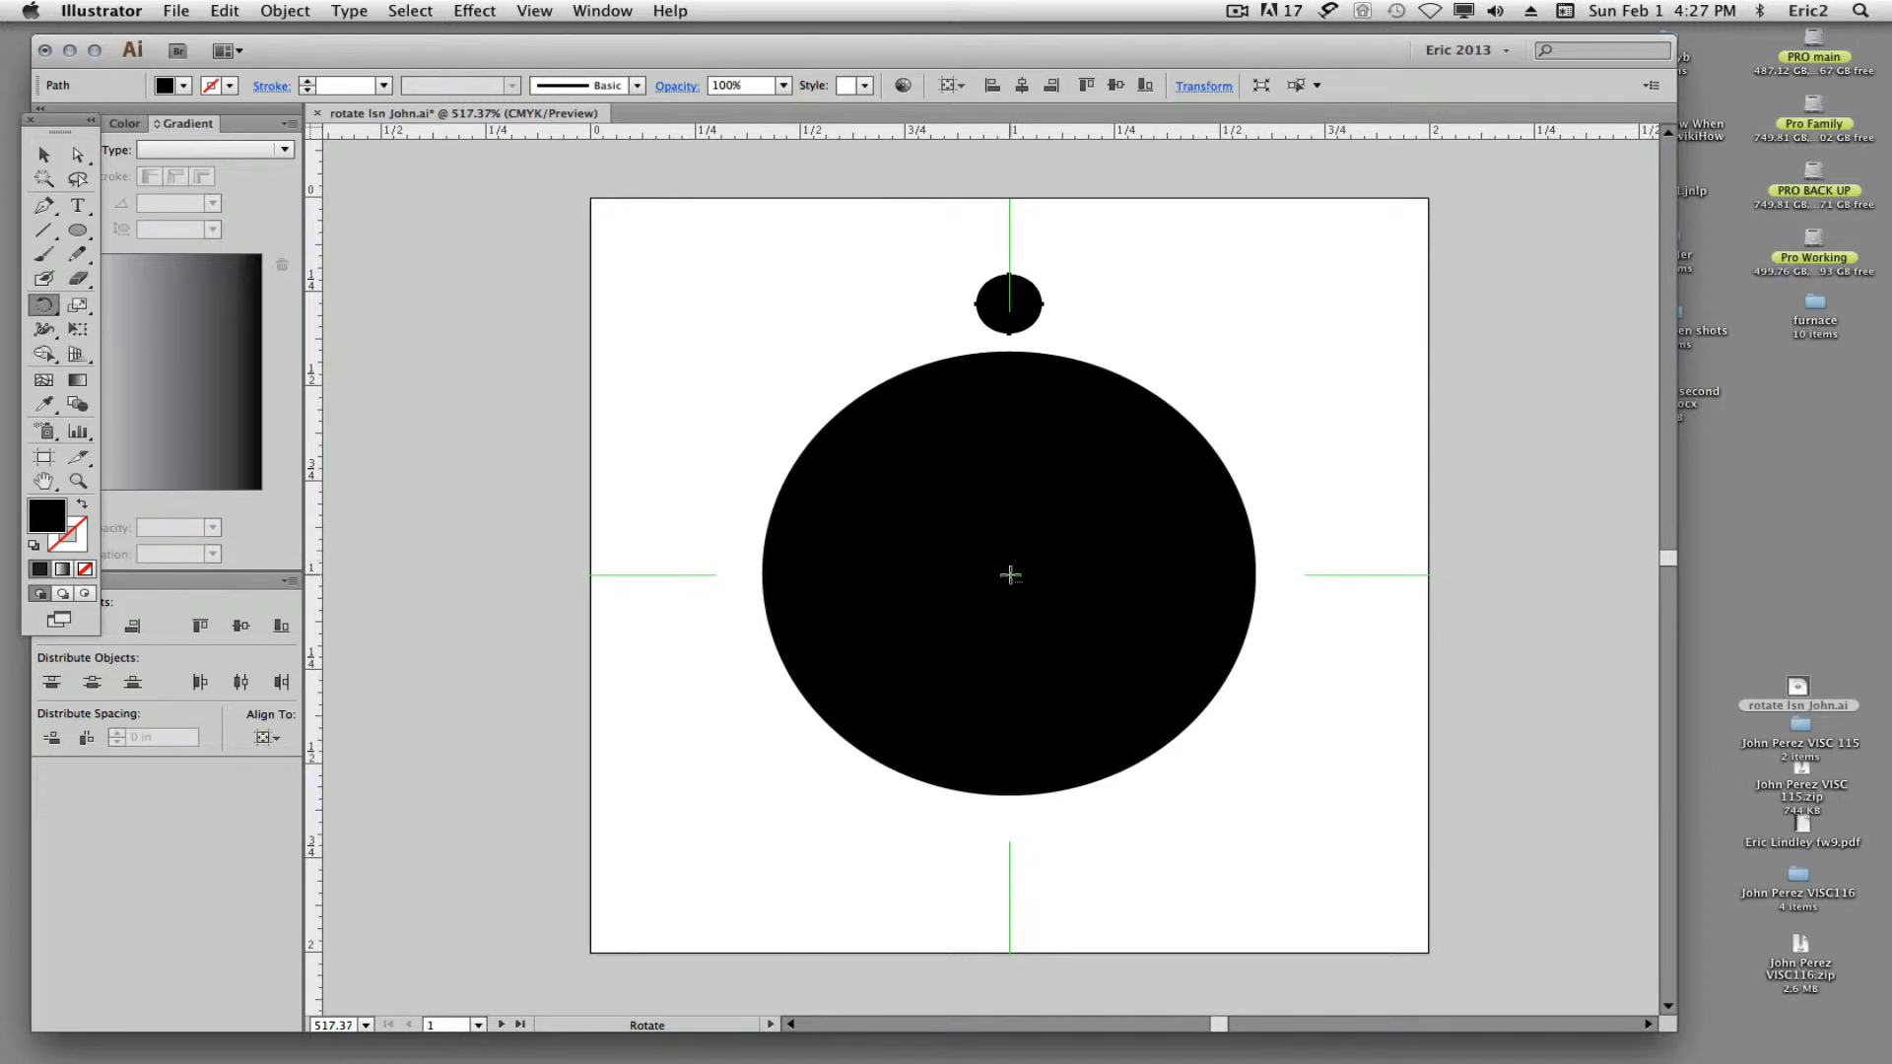
Try a previewed 5° rotated copy of the small circle about the large circle's centre, and undo it
alt+click(1009, 575)
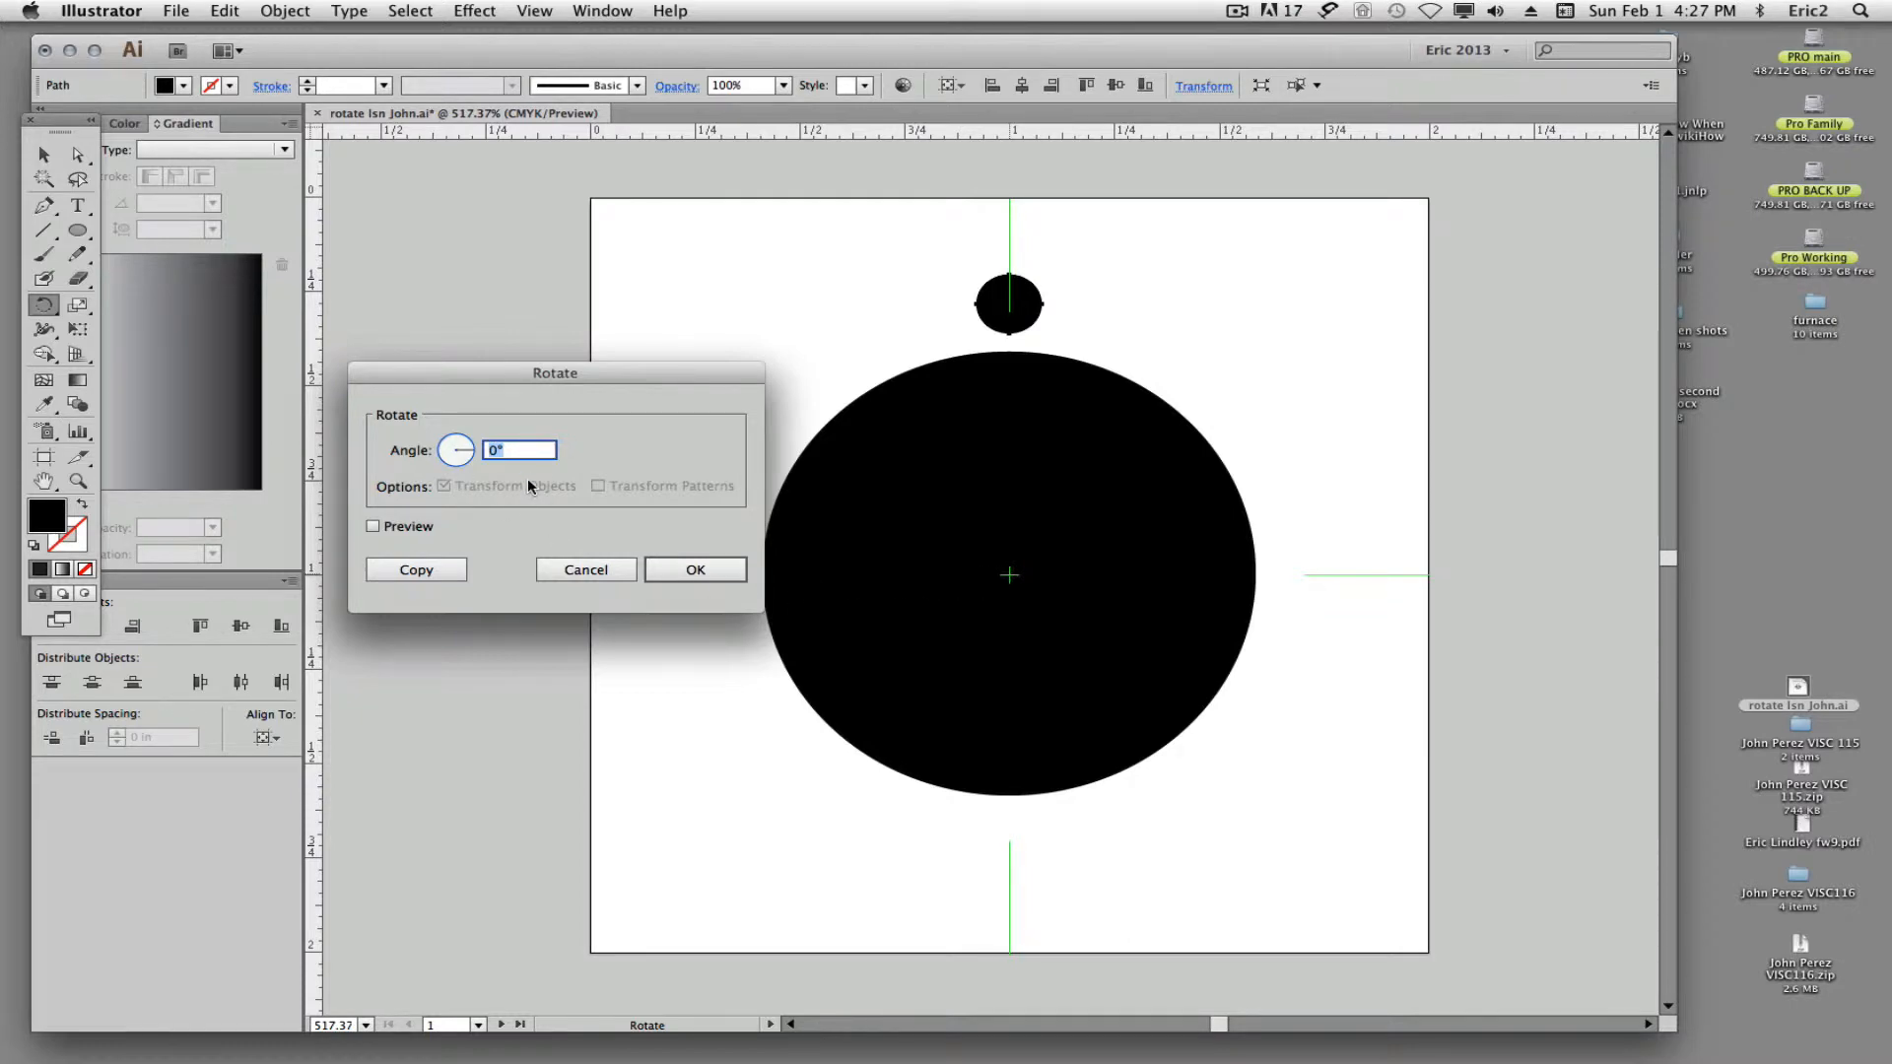
click(374, 526)
drag(471, 448, 514, 451)
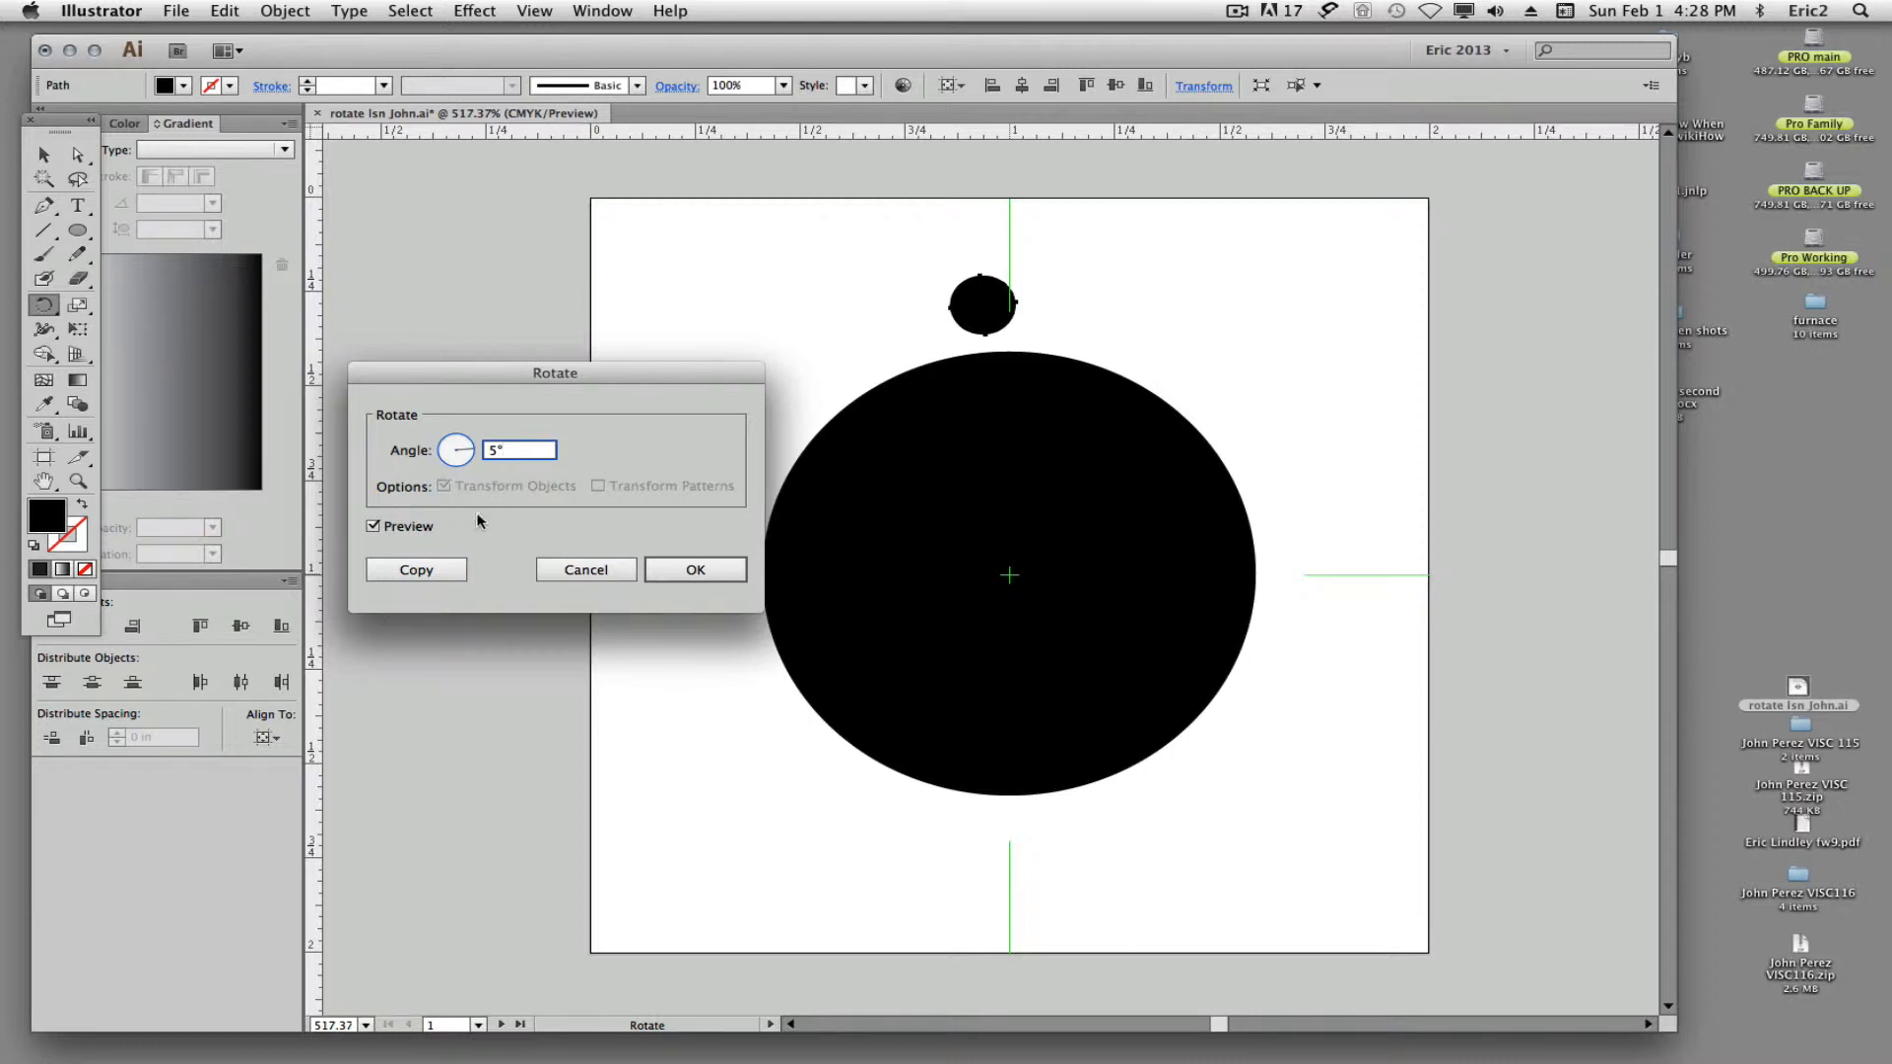
click(419, 568)
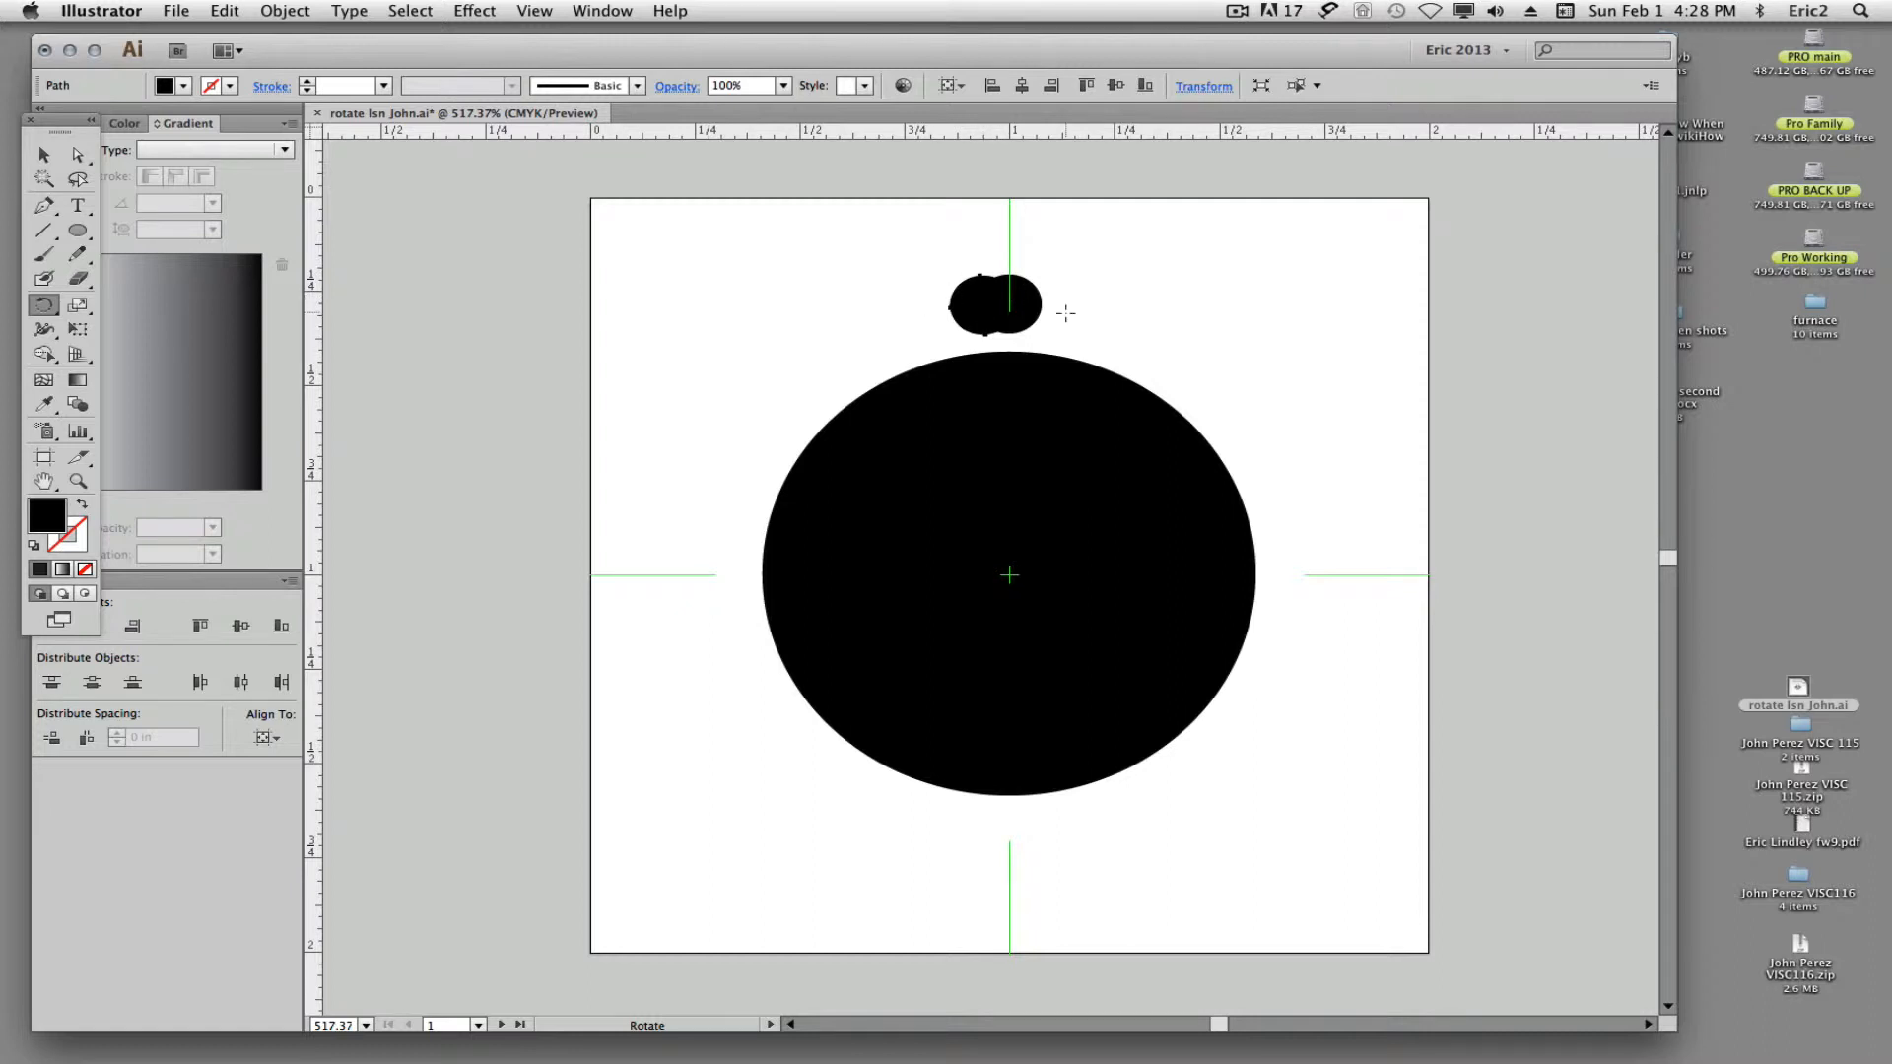
key(super+z)
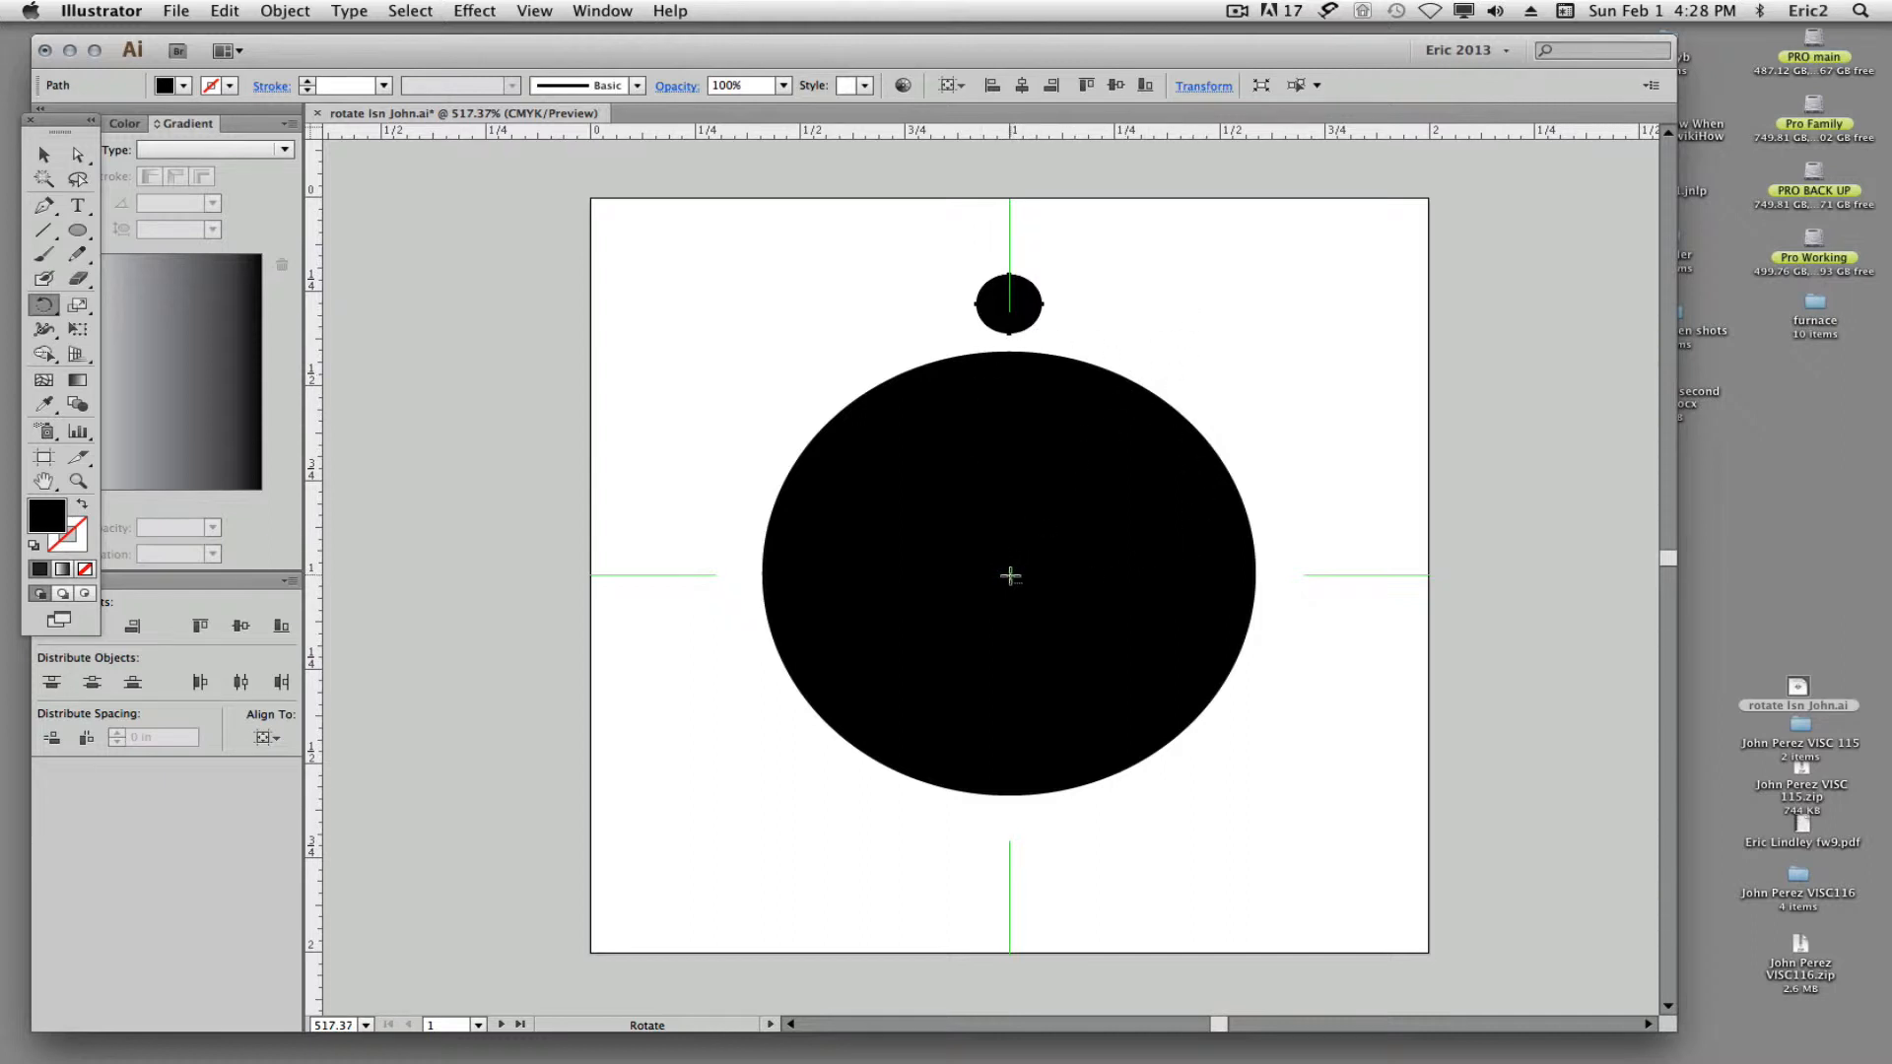
Create a copy of the small circle rotated 20° about the large circle's centre
alt+click(1010, 575)
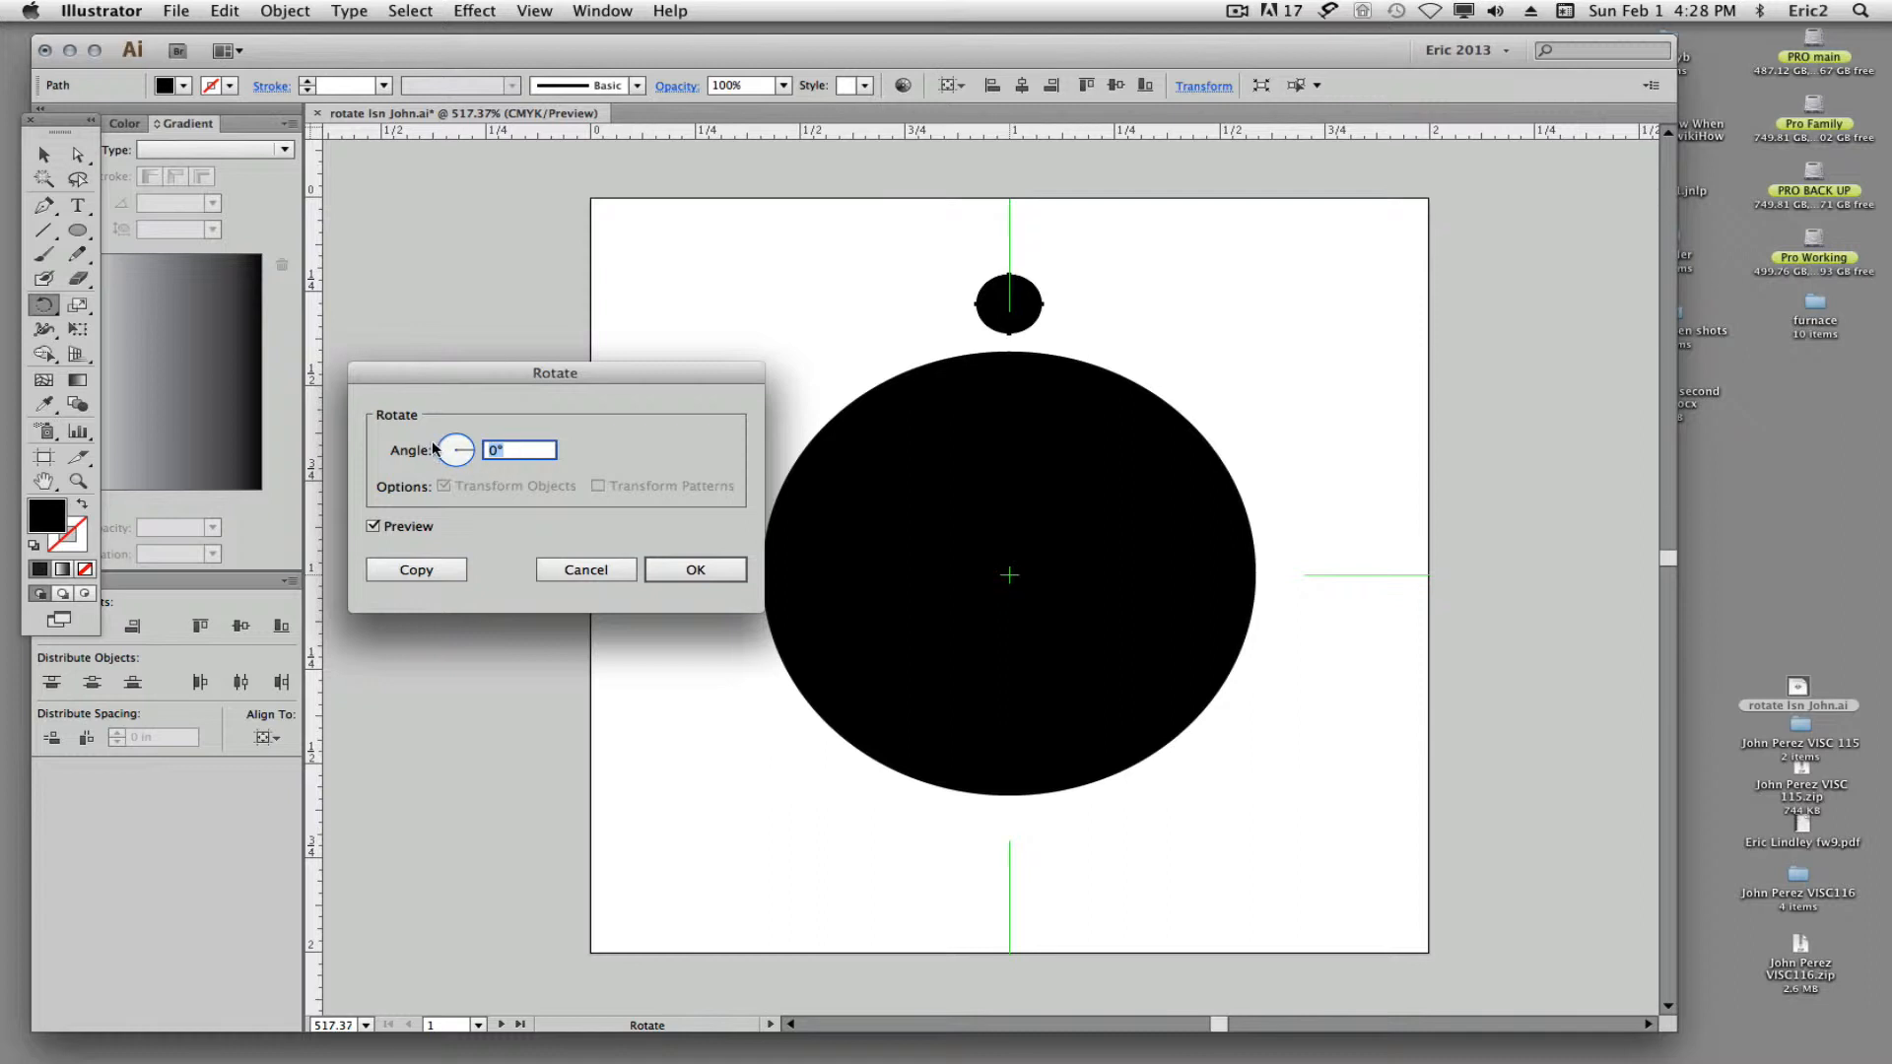
text(6)
key(BackSpace)
text(20)
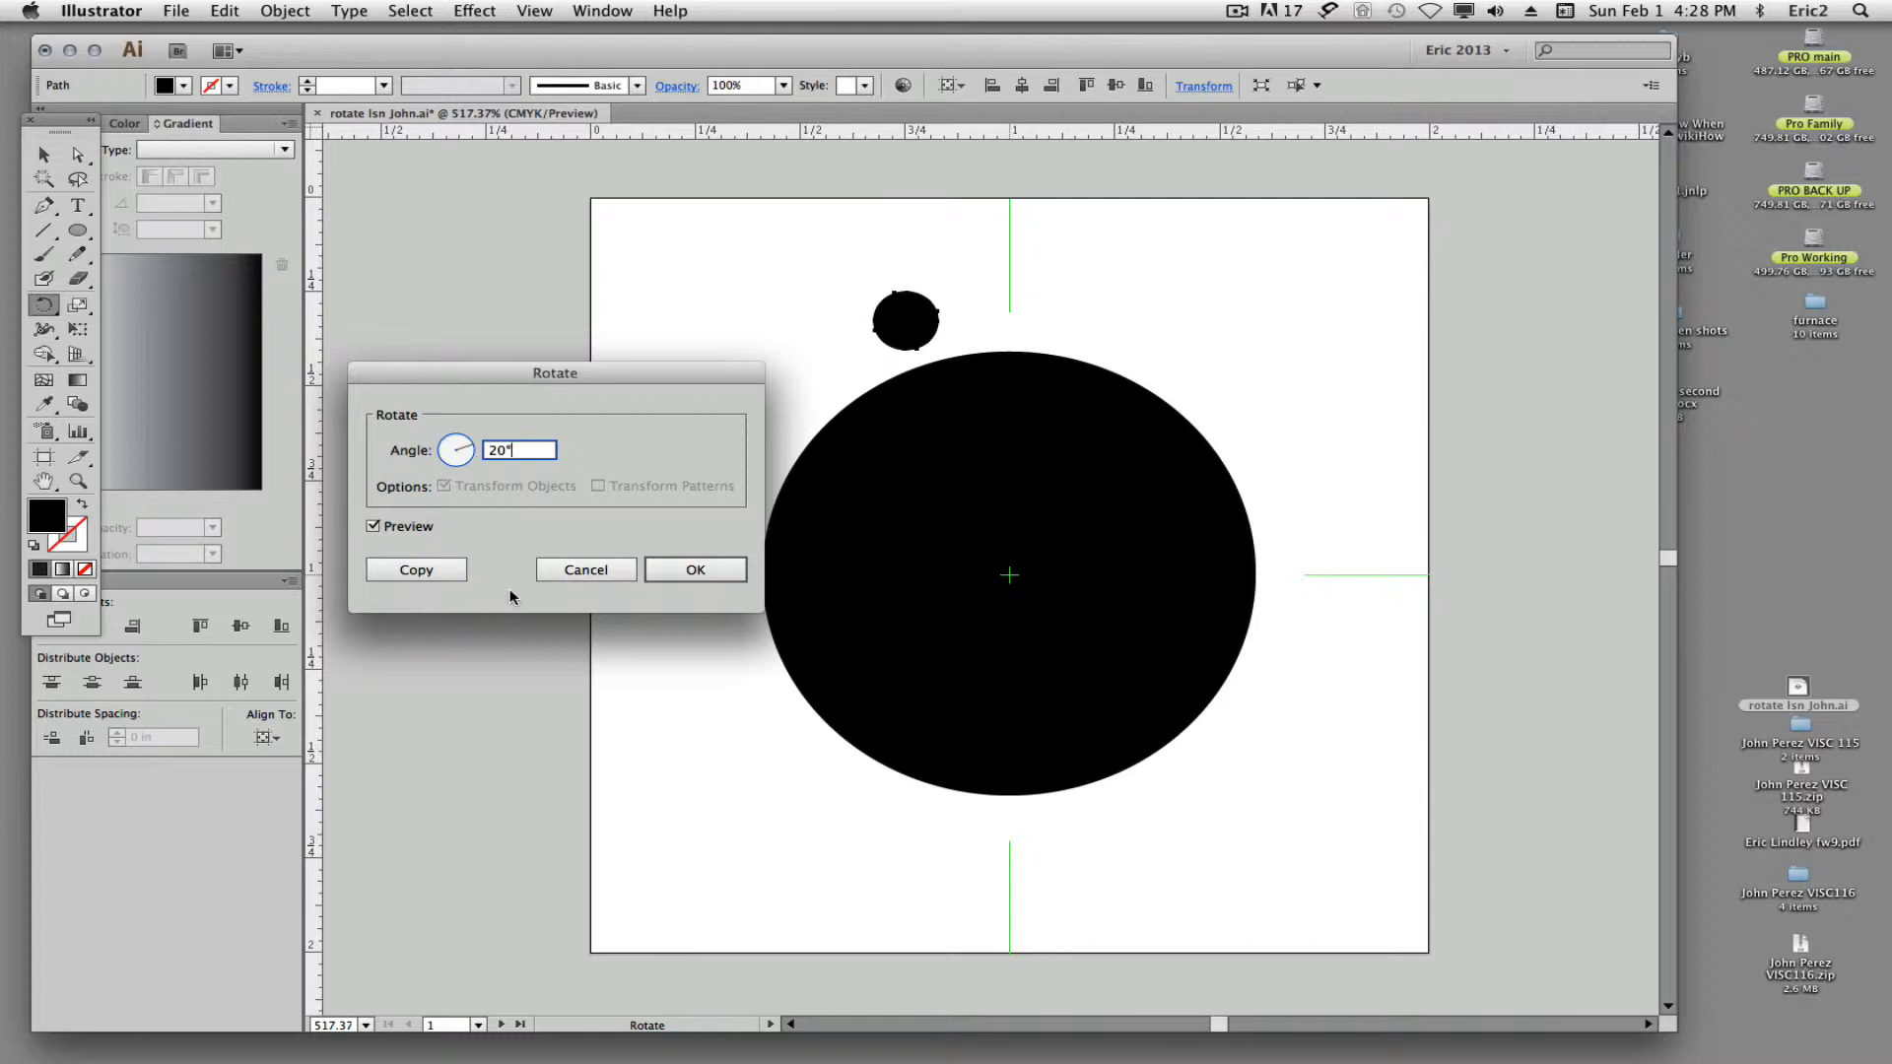
click(451, 574)
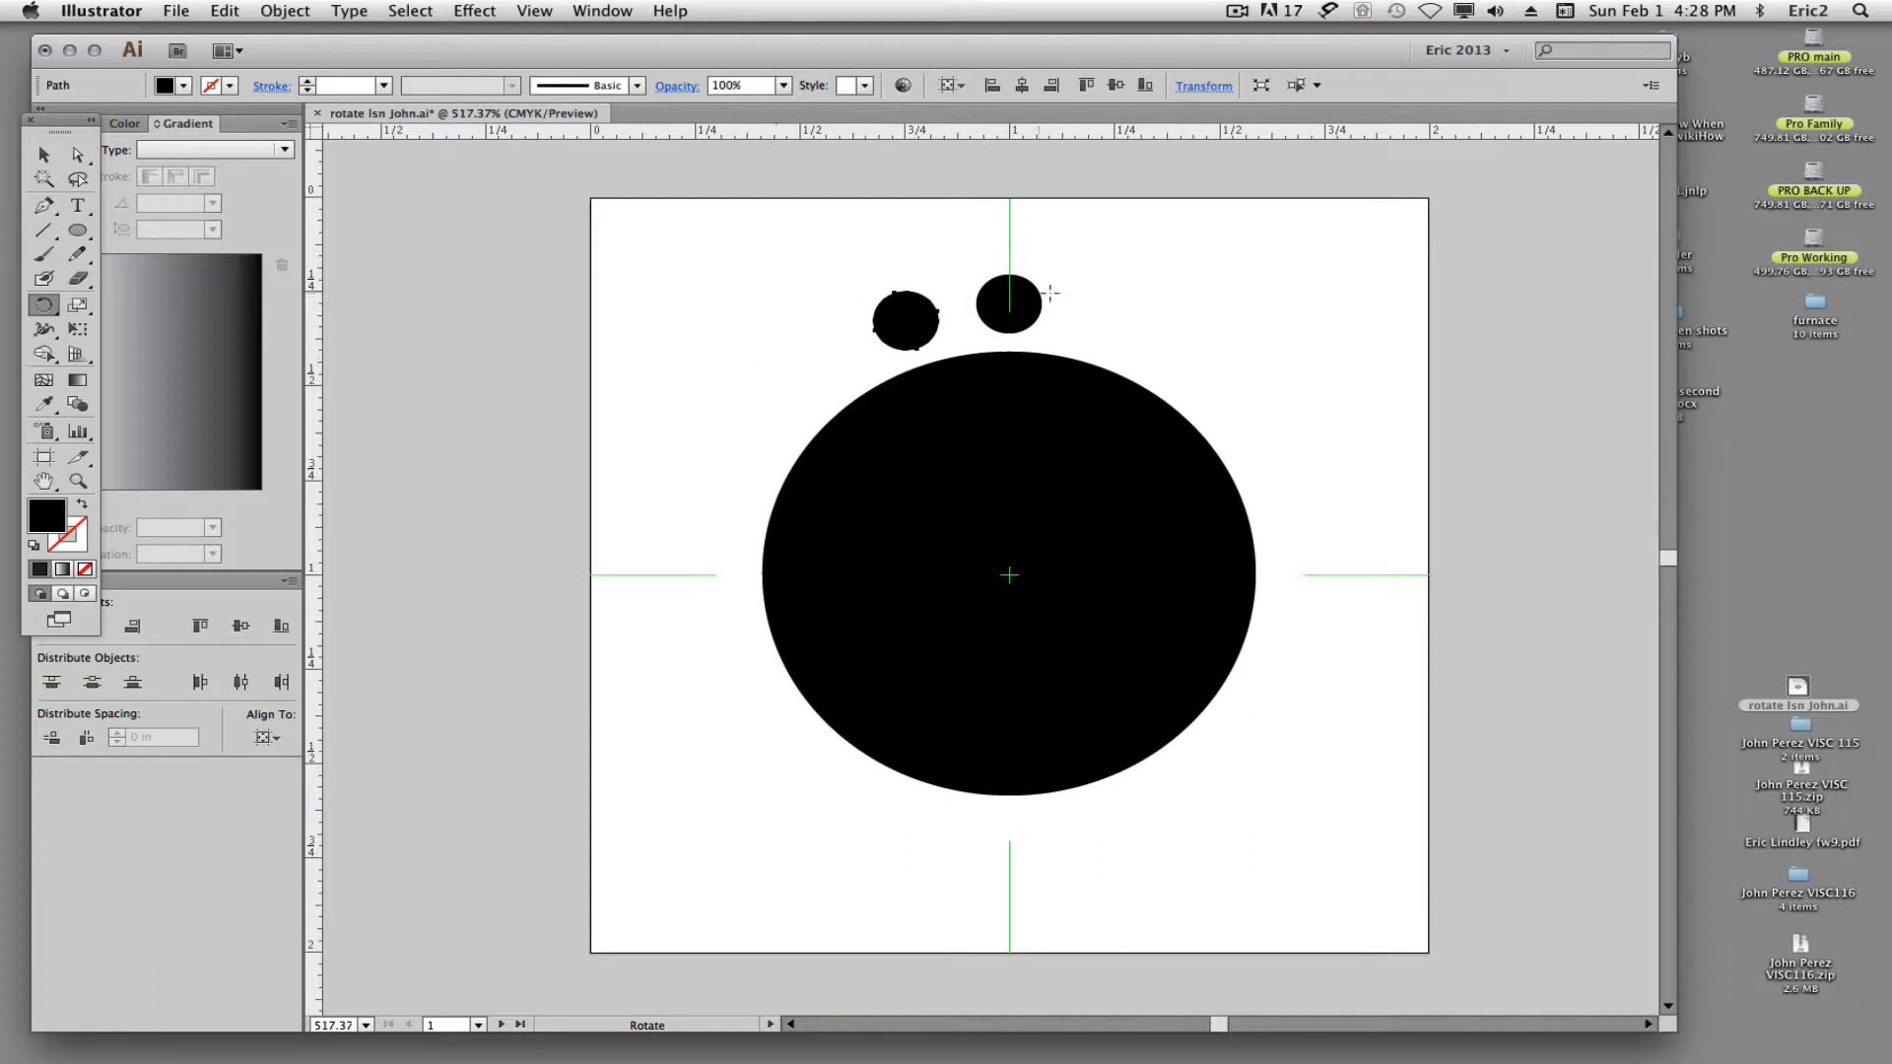
Apply Transform Again twice to add two more 20° rotated copies of the small circle
click(295, 12)
mouse_move(305, 39)
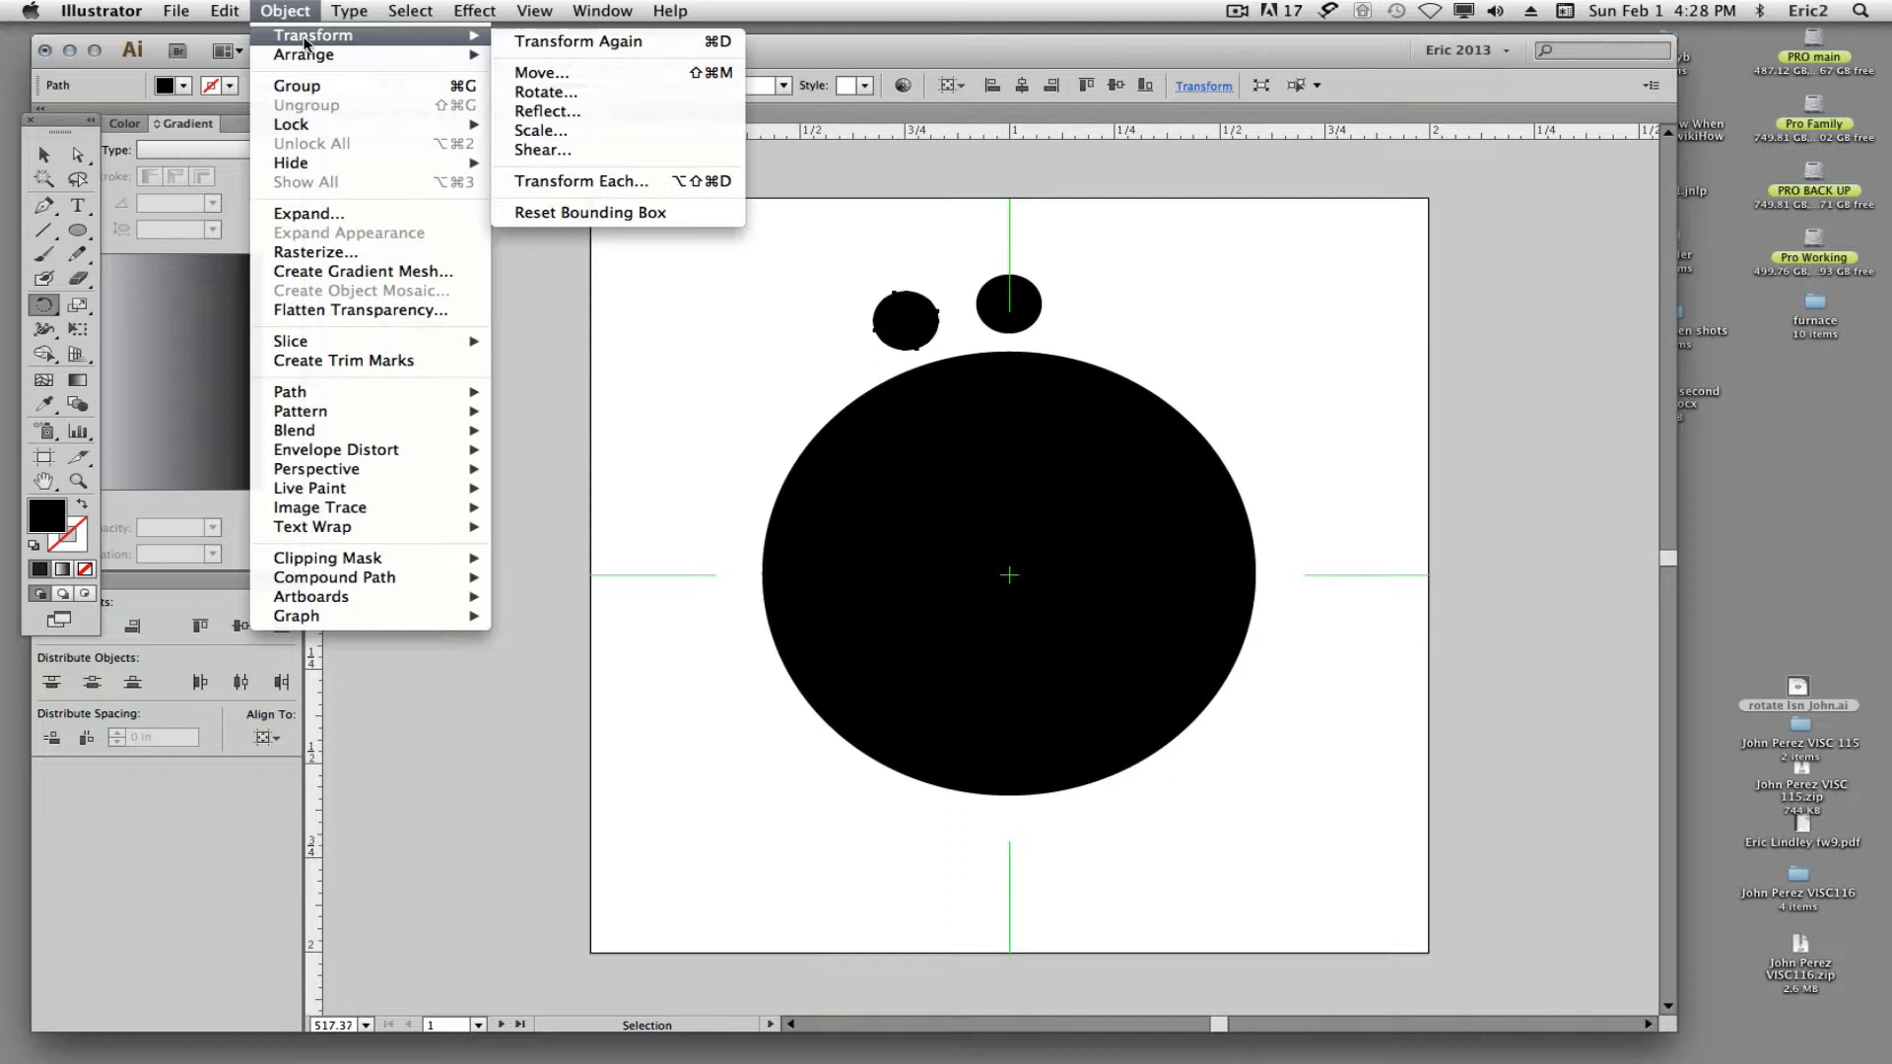
click(535, 41)
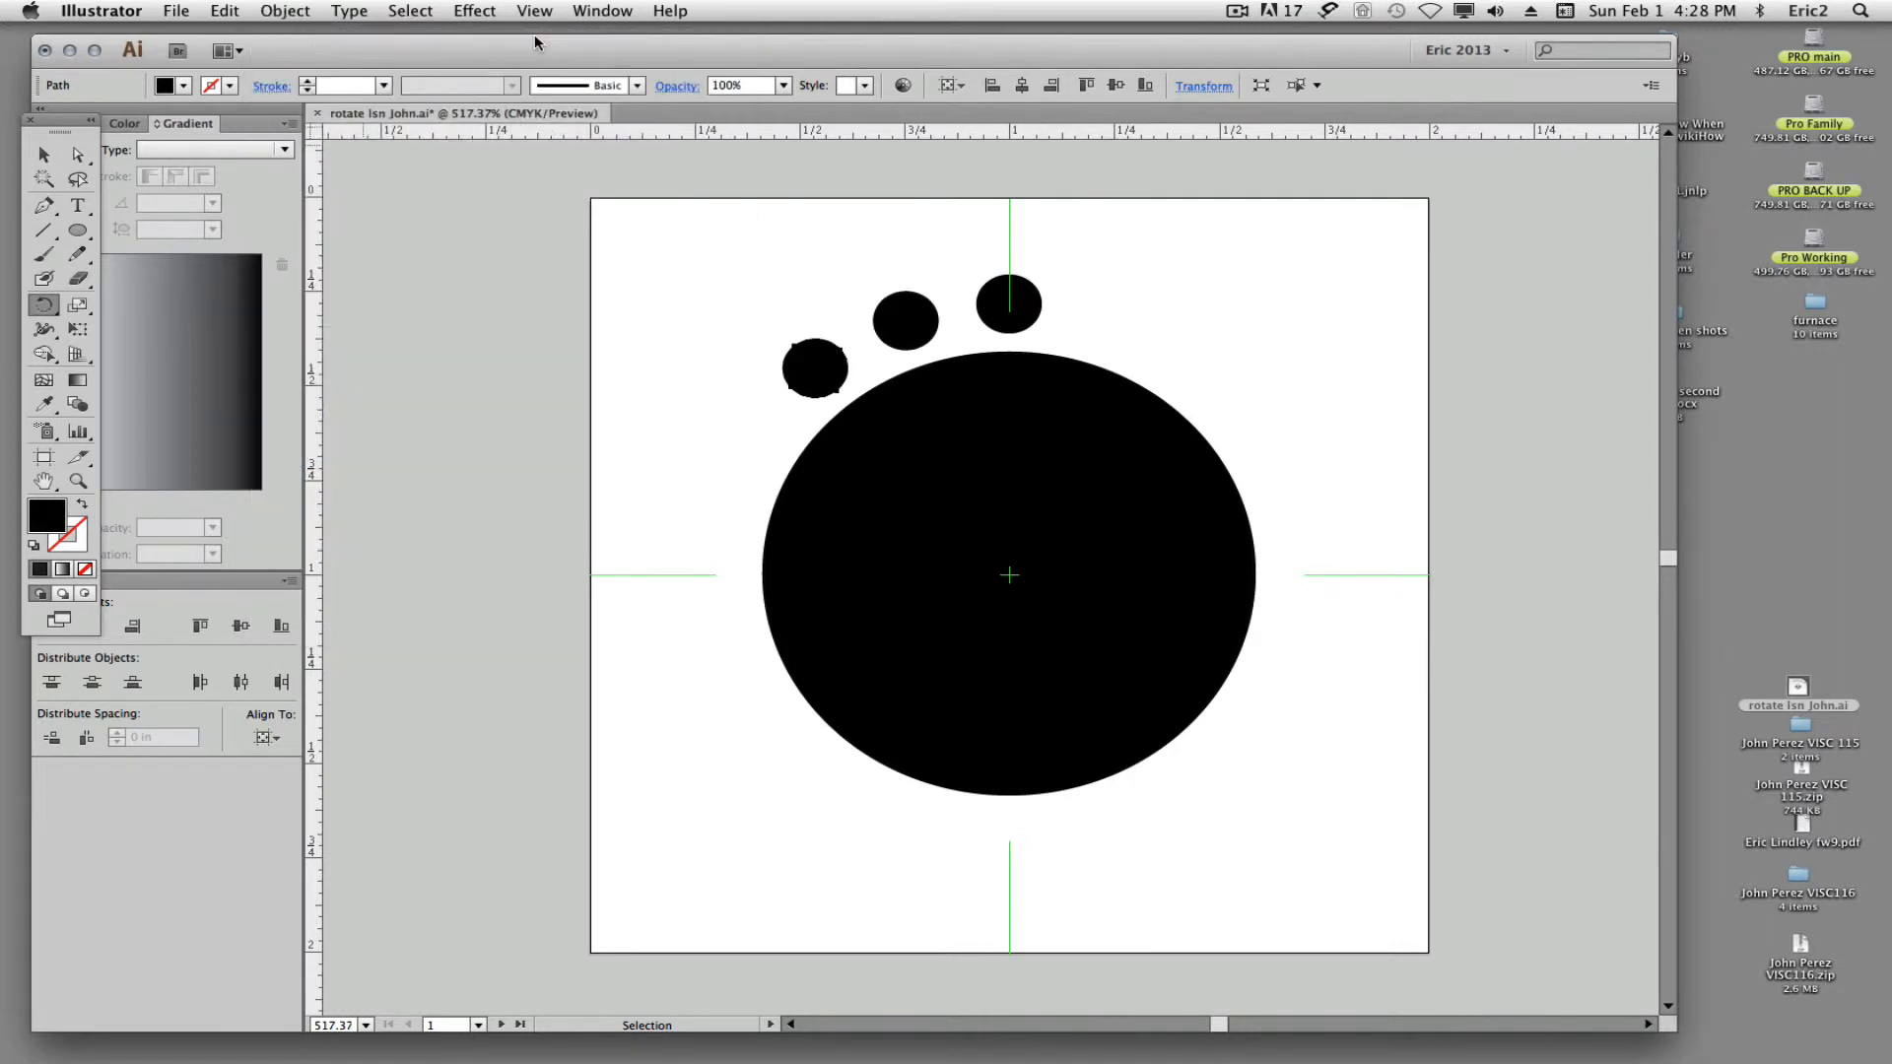
click(302, 15)
mouse_move(305, 37)
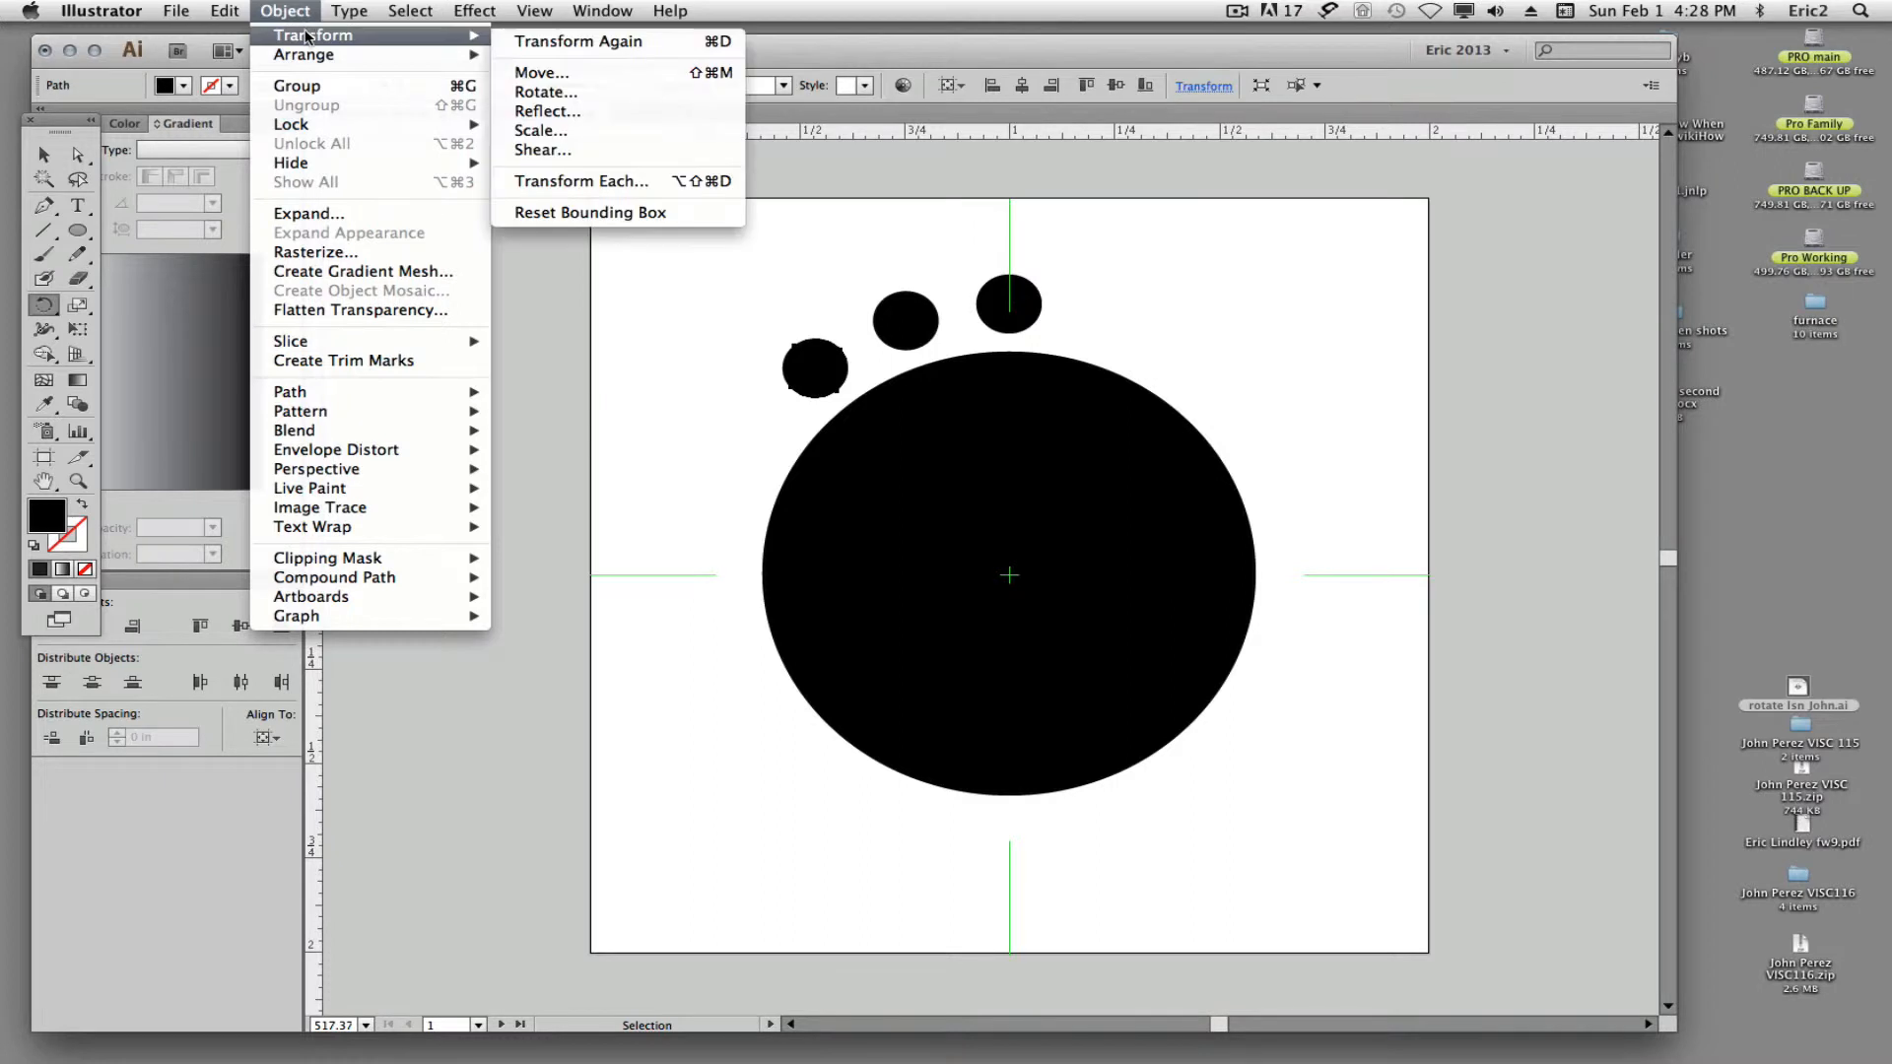
click(540, 41)
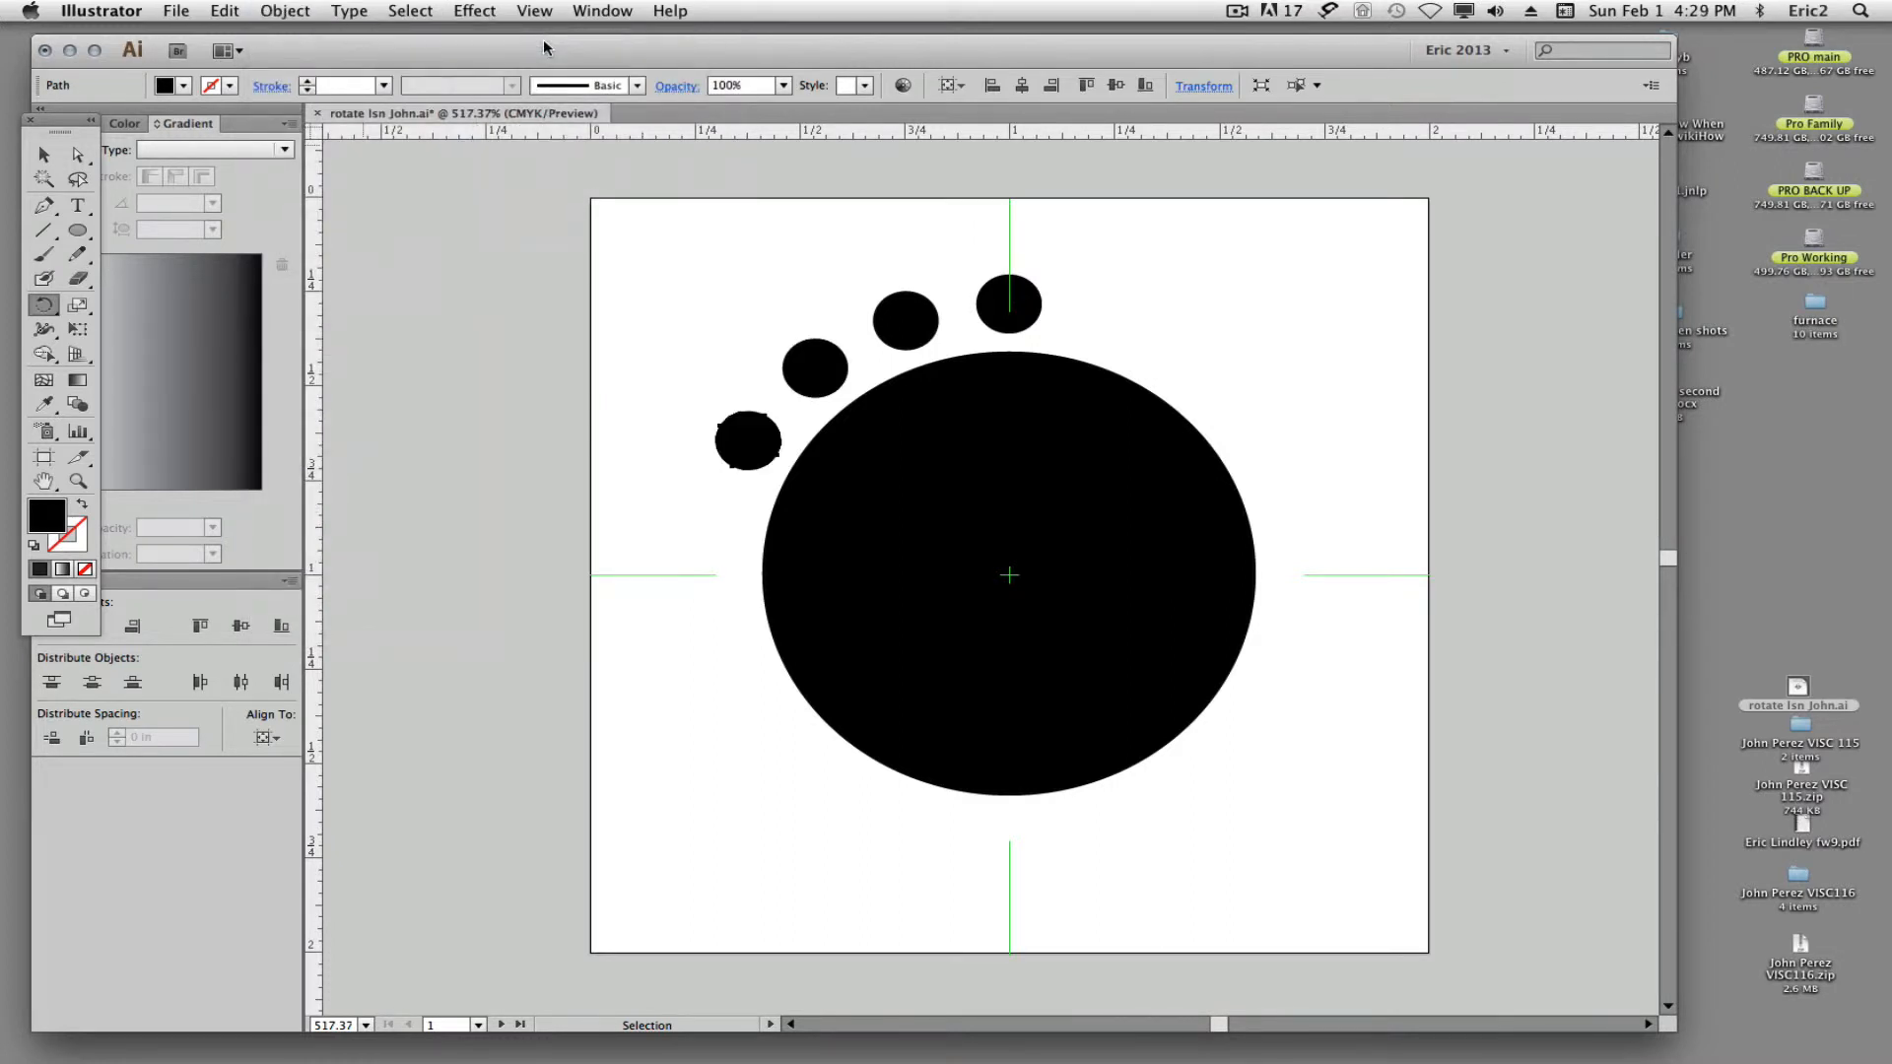
Try completing the ring around the large circle by repeating the 20° rotated copy with Transform Again
key(super+d)
key(super+d)
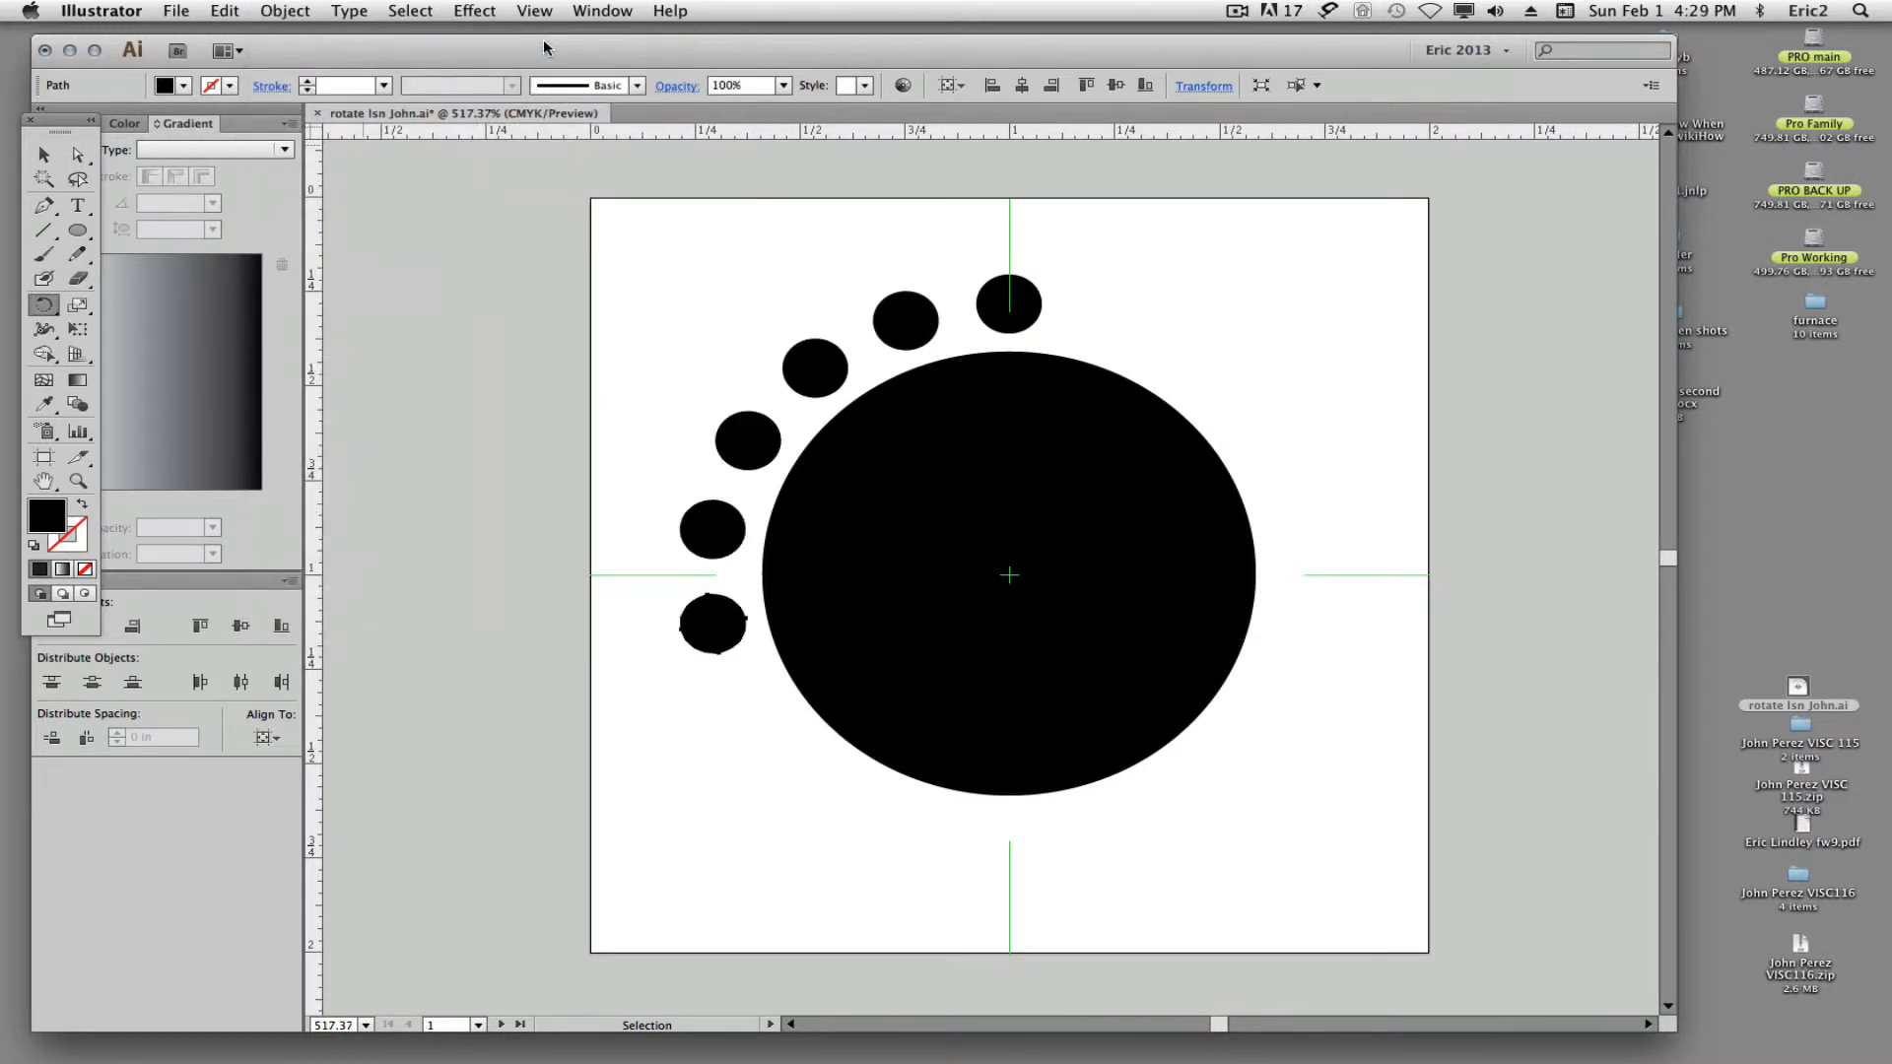
key(super+d)
key(super+d)
key(super+d)
key(super+d)
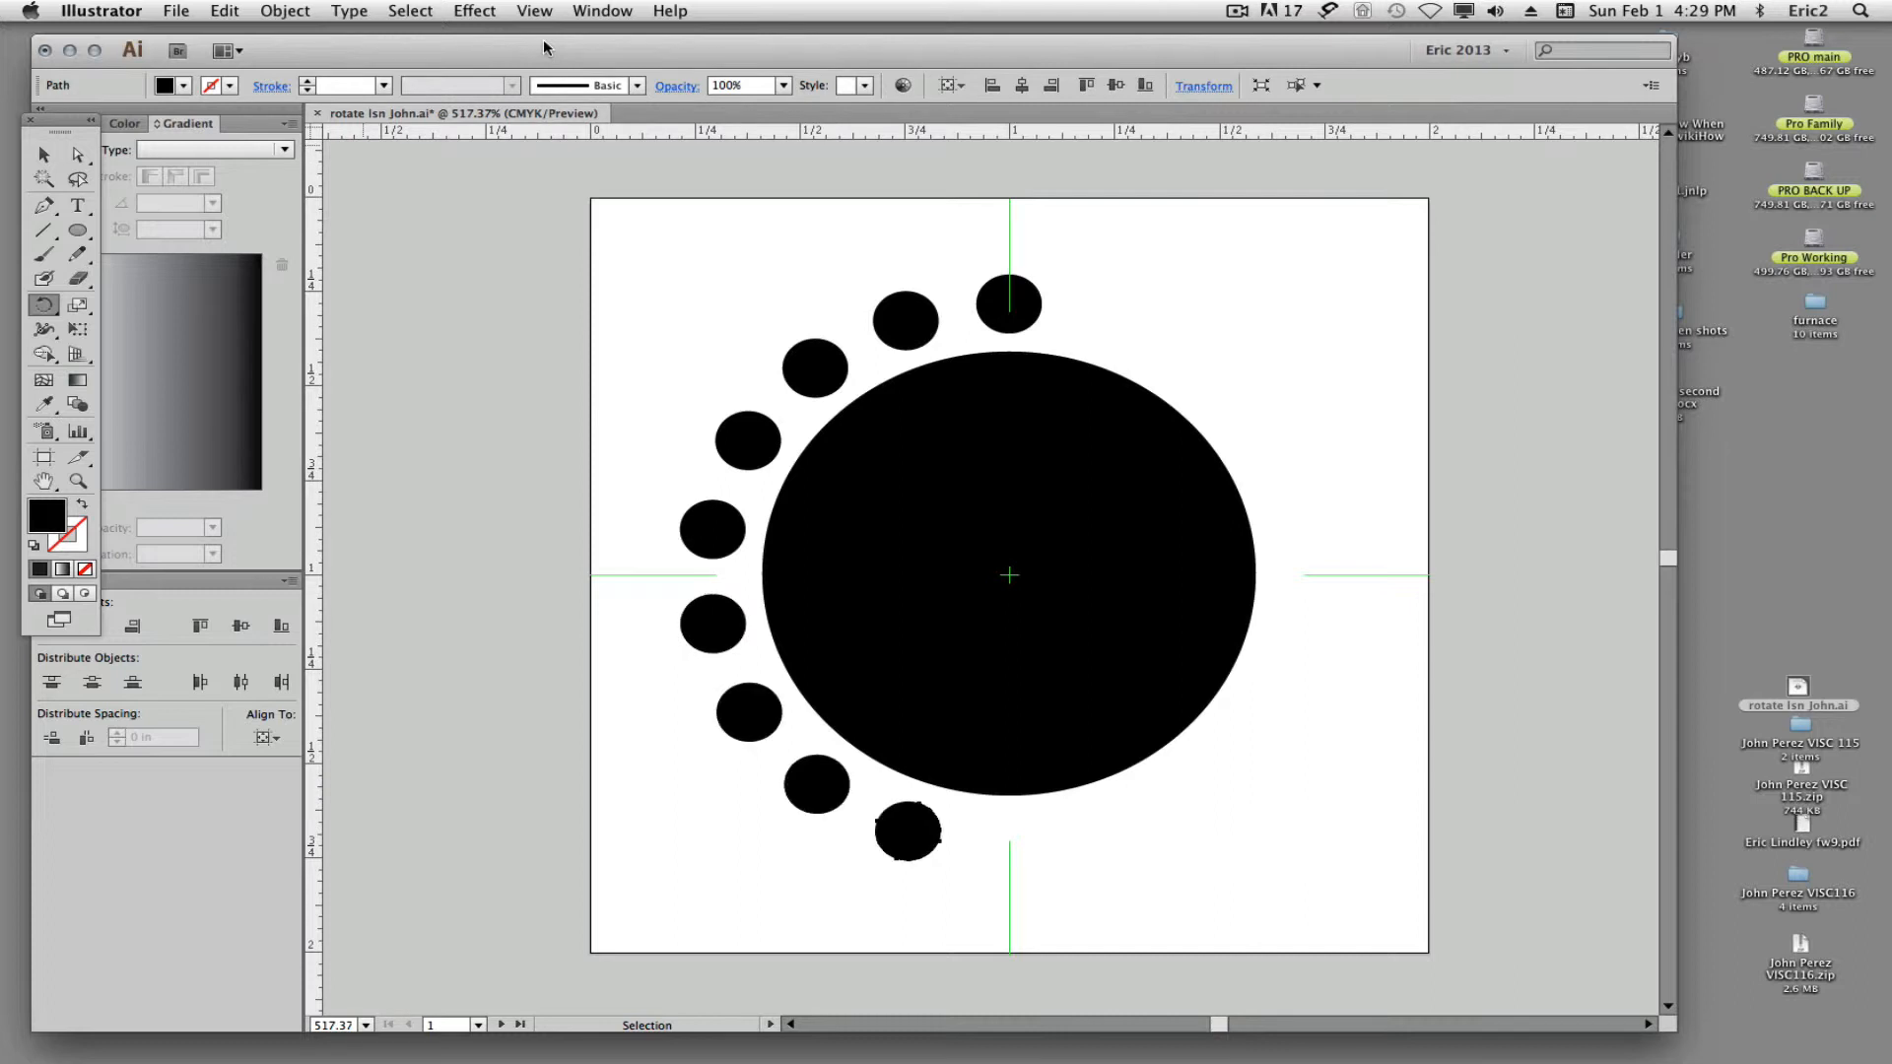
key(super+d)
key(super+d)
key(super+d)
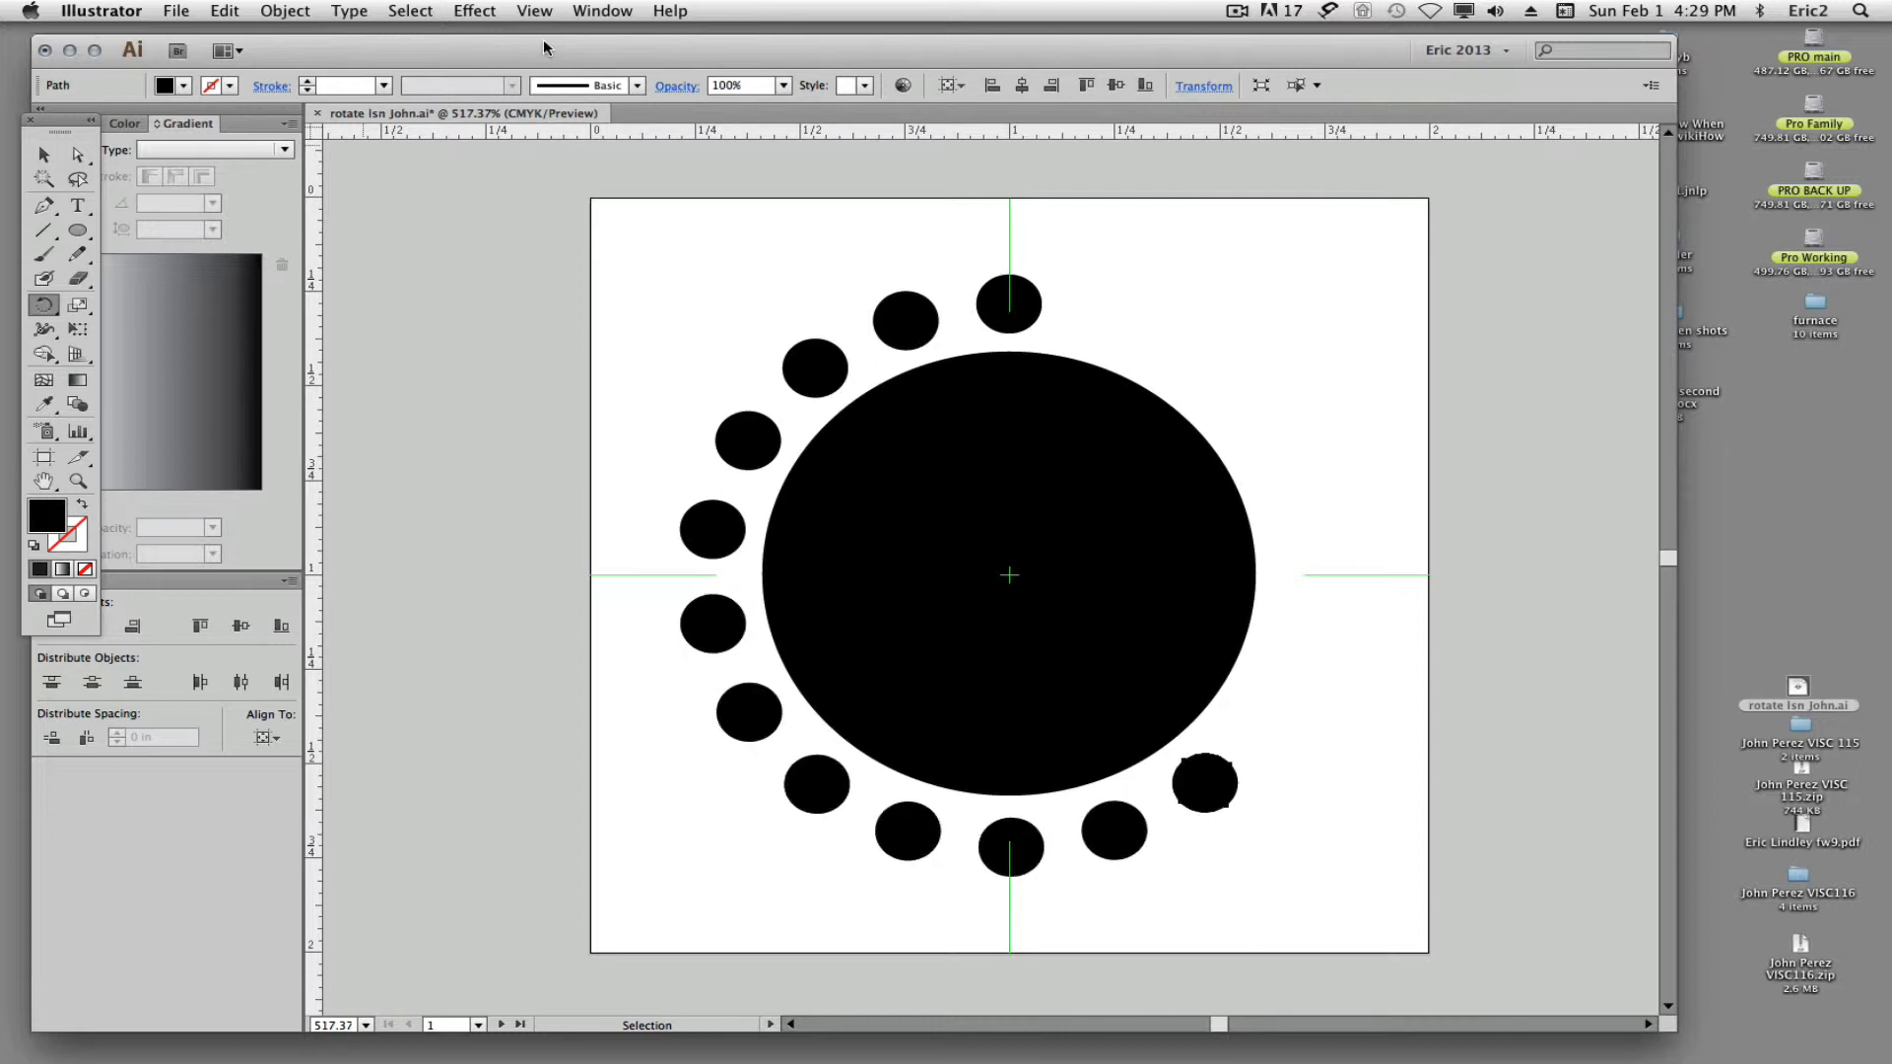
key(super+d)
key(super+d)
key(super+d)
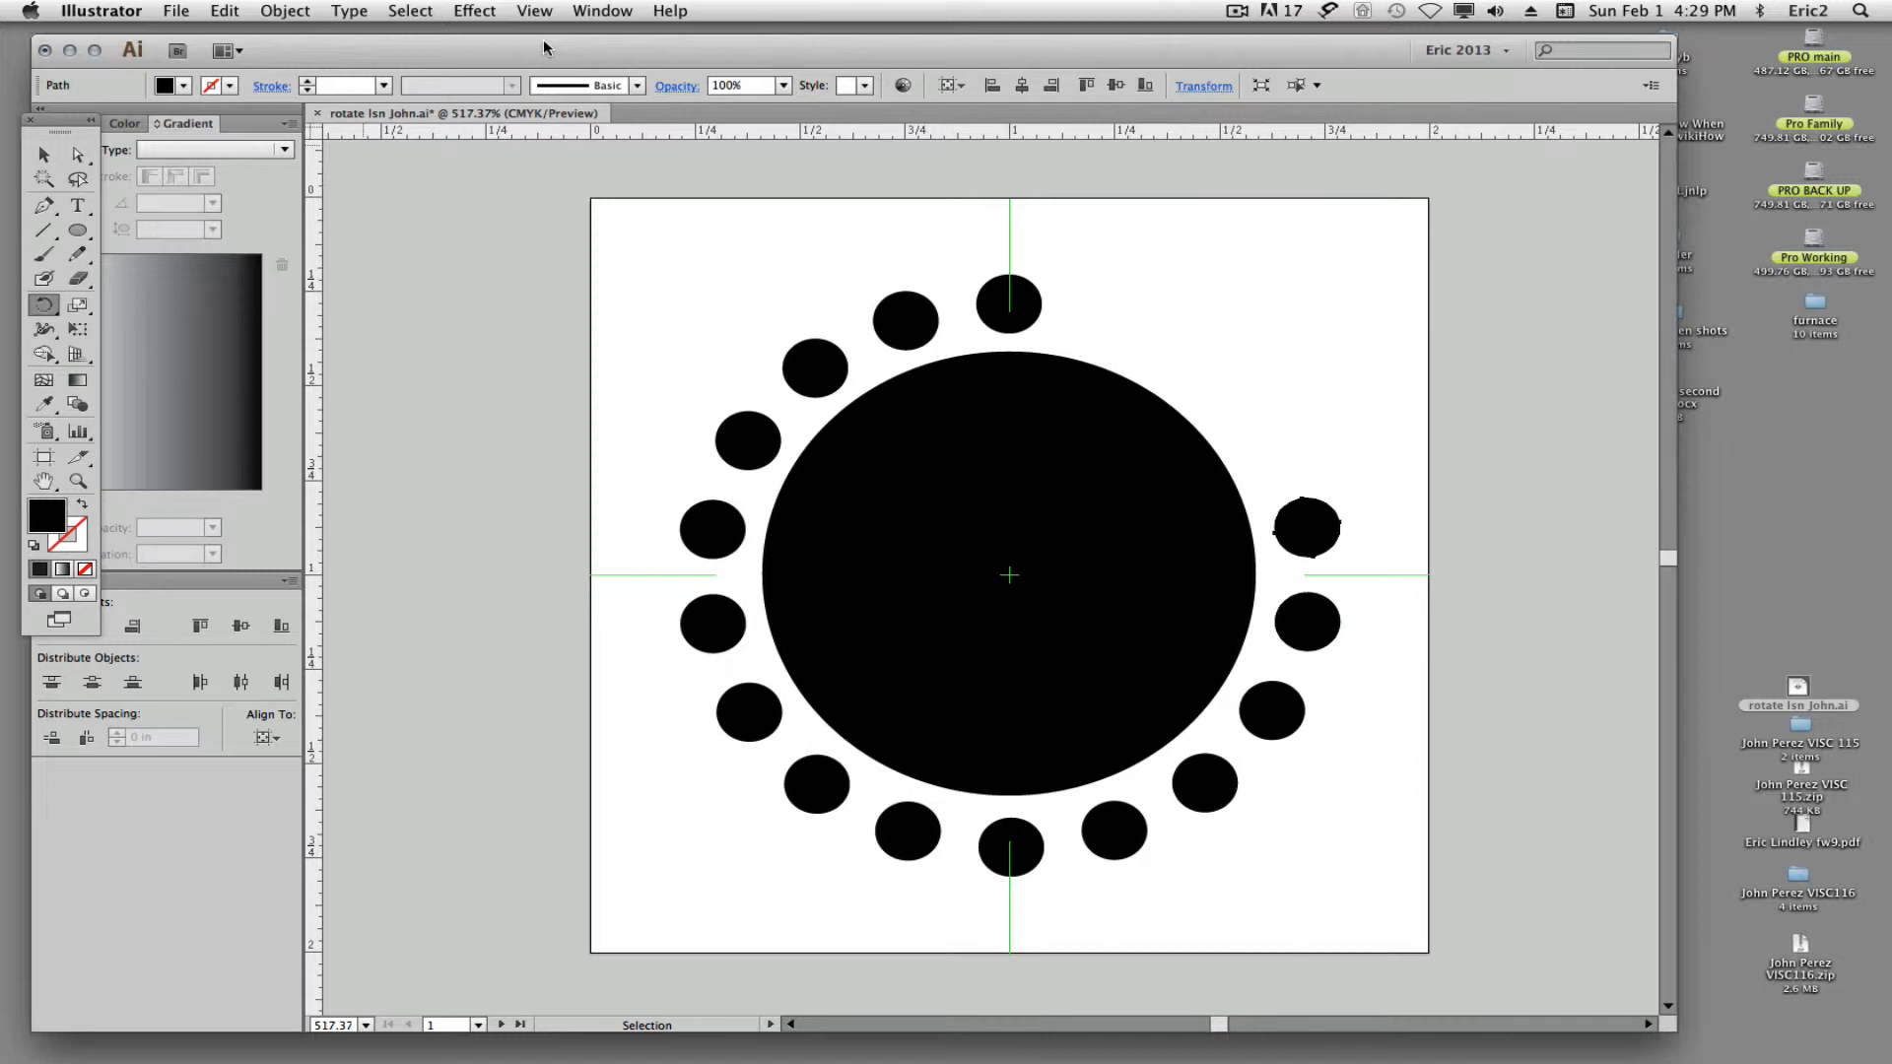
key(super+d)
key(super+d)
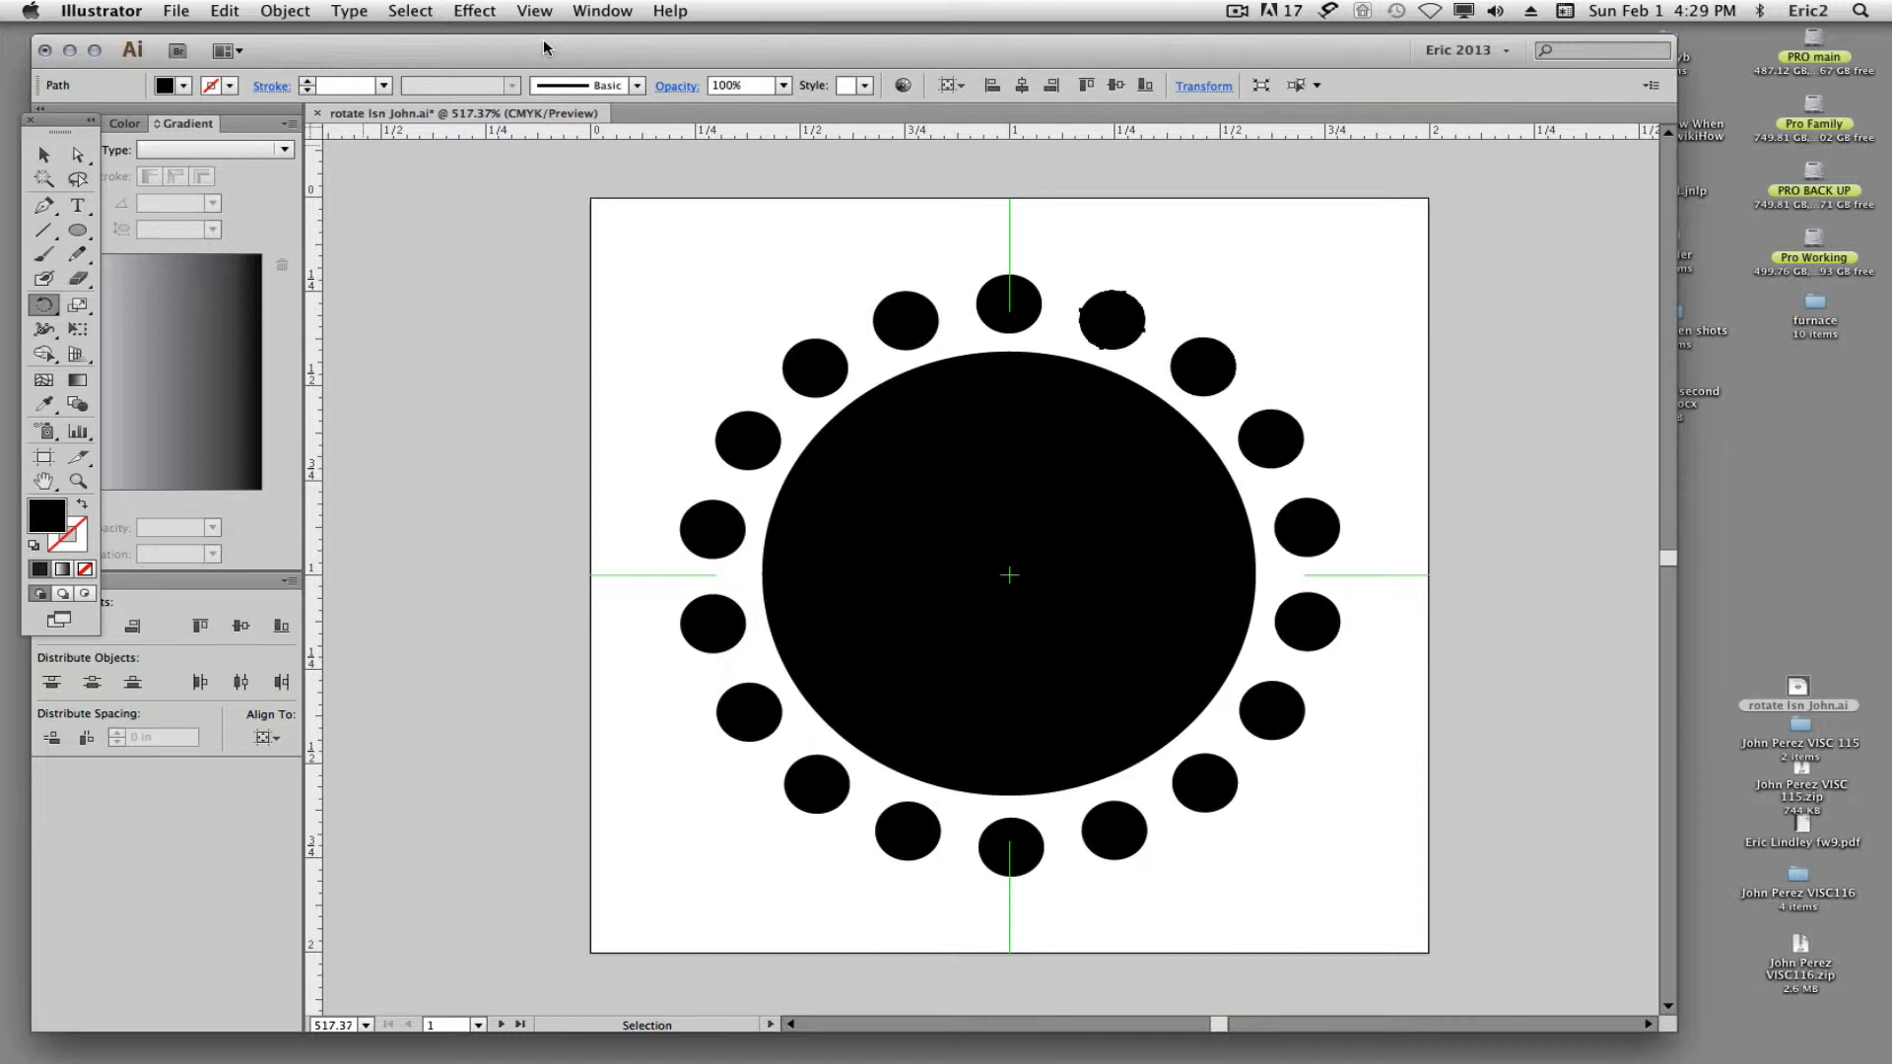
key(super+d)
key(super+d)
Undo all the 20° rotated copies, back to the single small circle above the large circle
key(super+z)
key(super+z)
key(super+z)
key(super+z)
key(super+z)
key(super+z)
key(super+z)
key(super+z)
key(super+z)
key(super+z)
key(super+z)
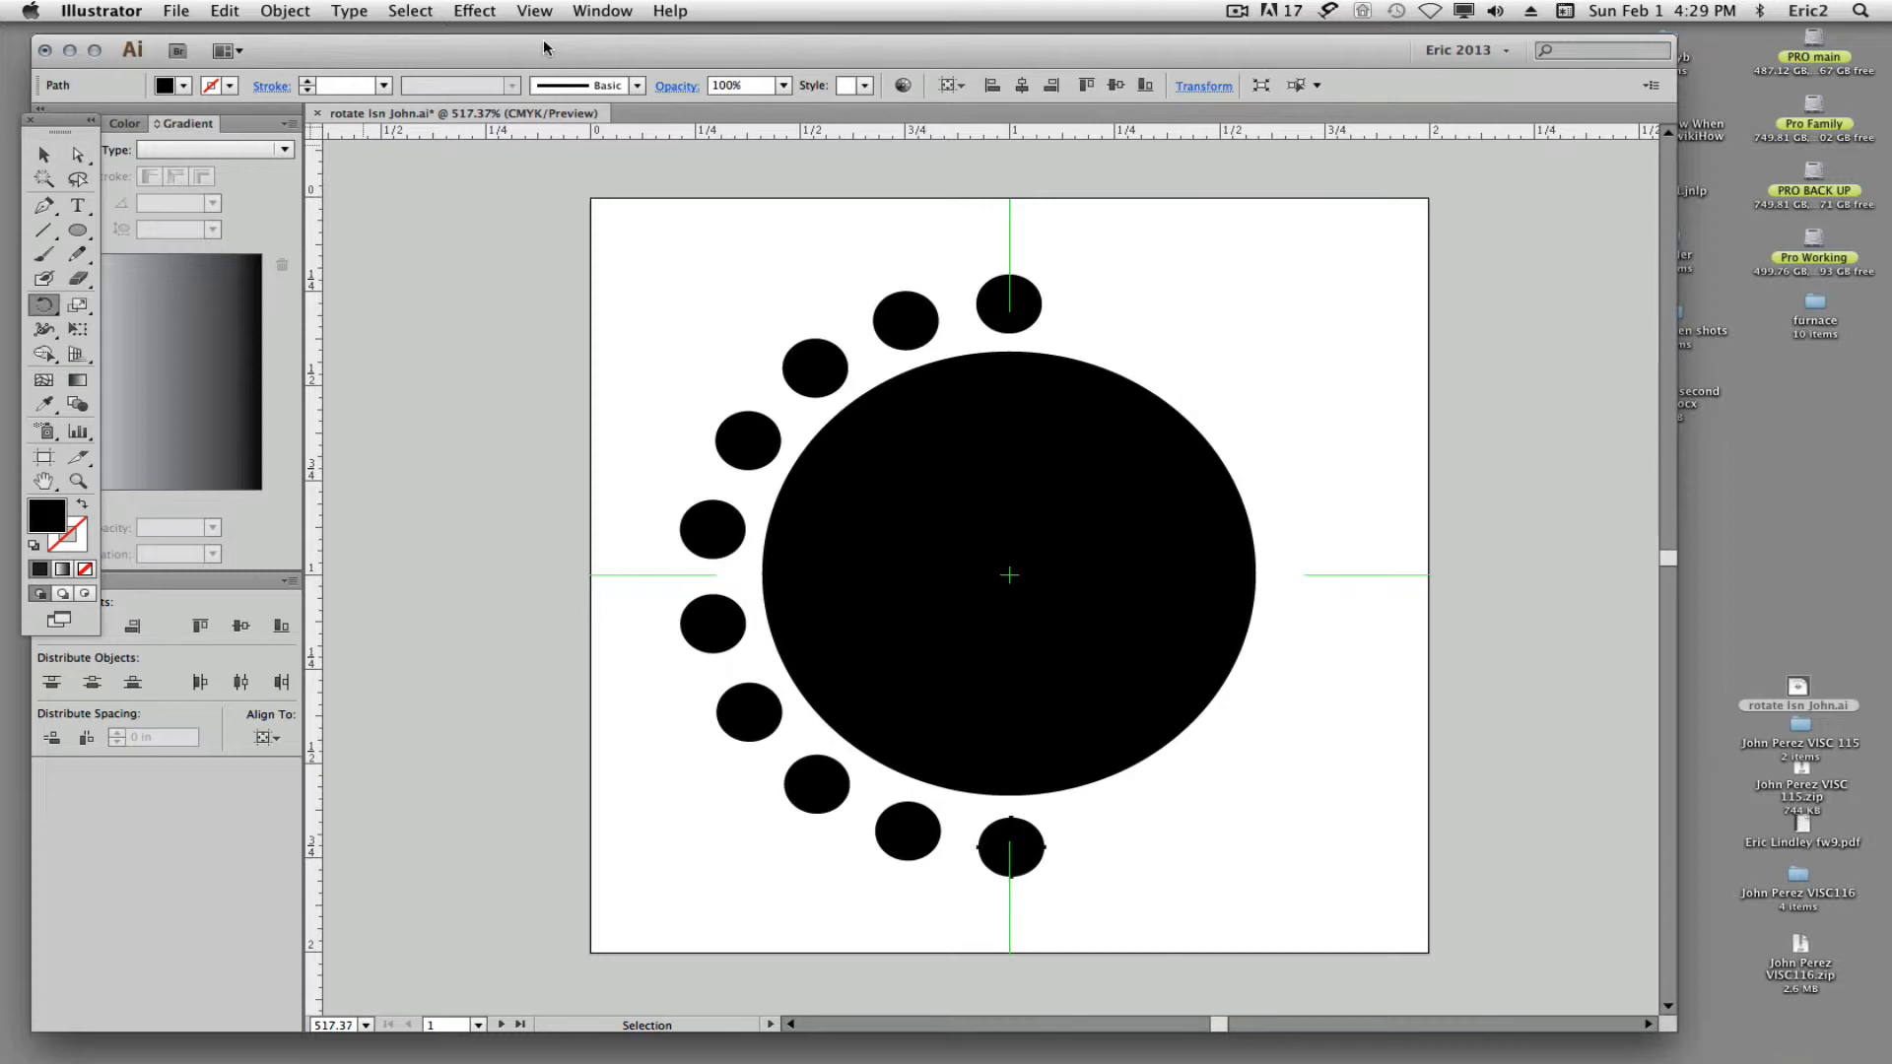
key(super+z)
key(super+z)
key(super+z)
key(super+z)
key(super+z)
key(super+z)
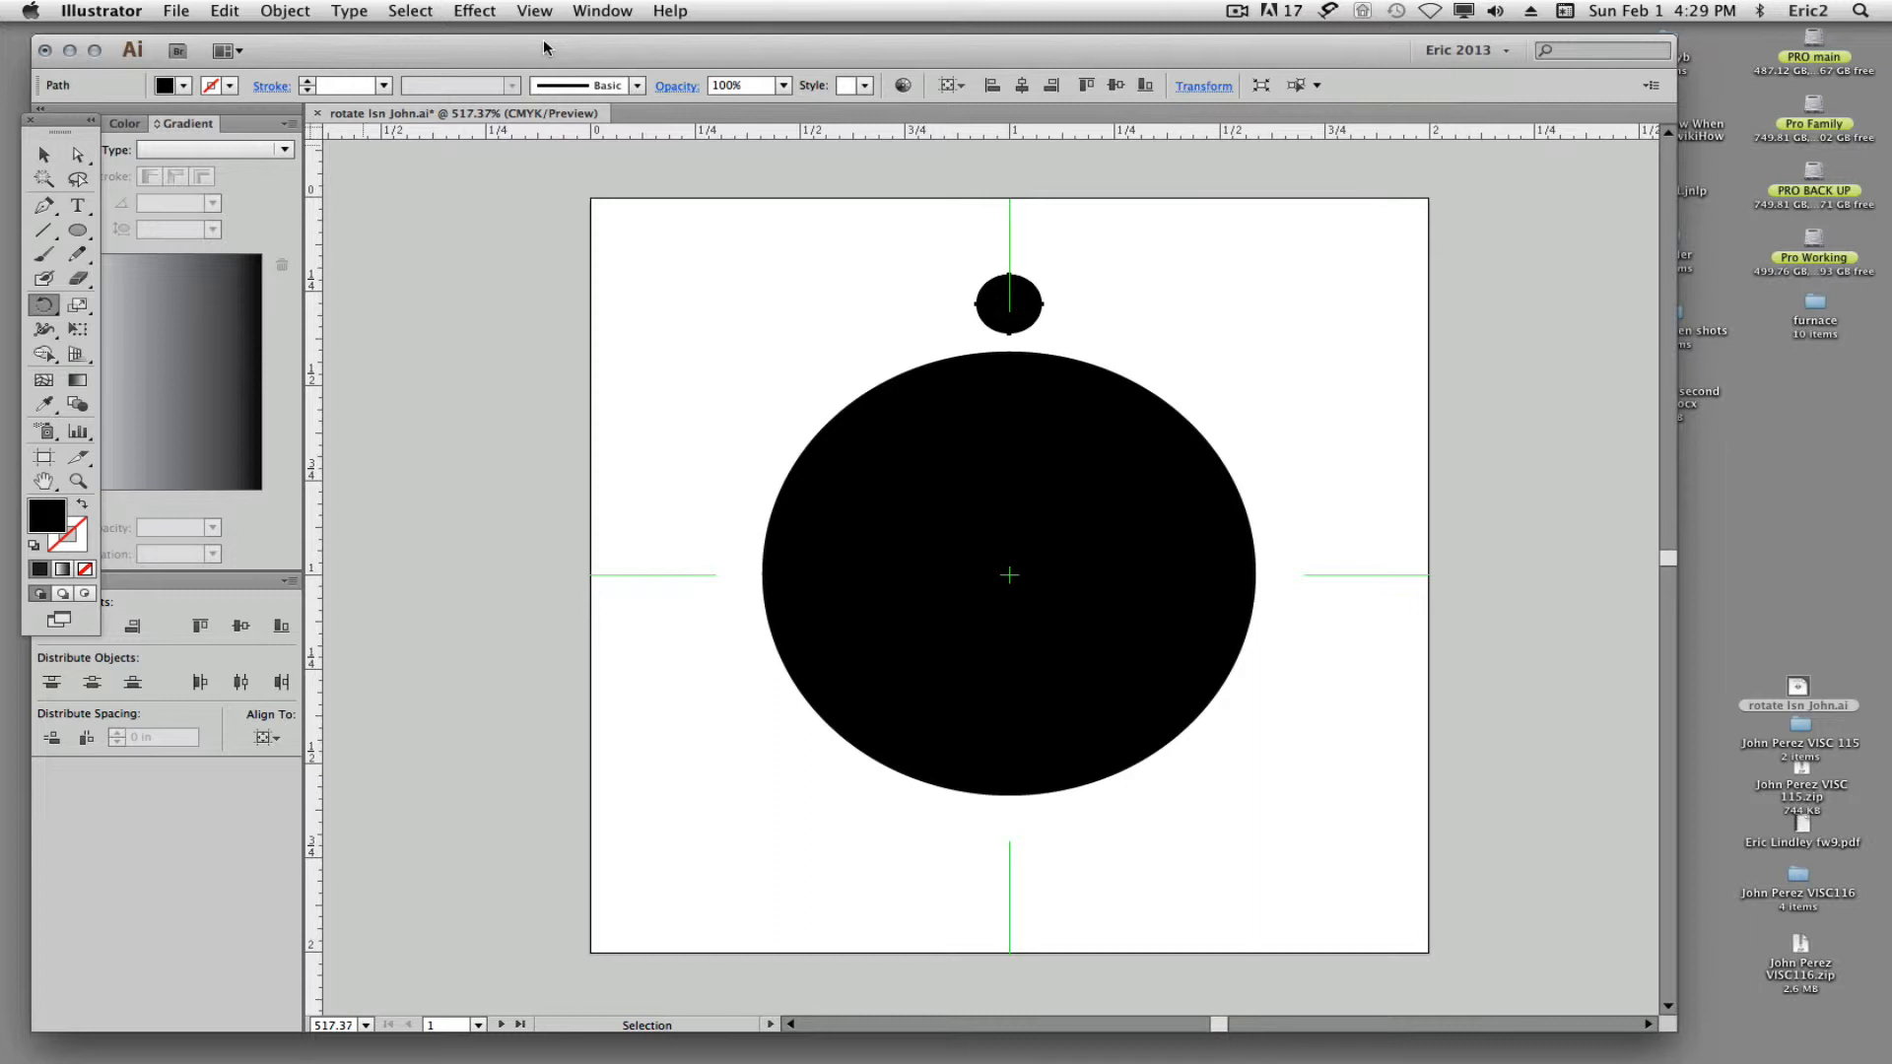
Hide the desktop icons behind the document window
click(1236, 11)
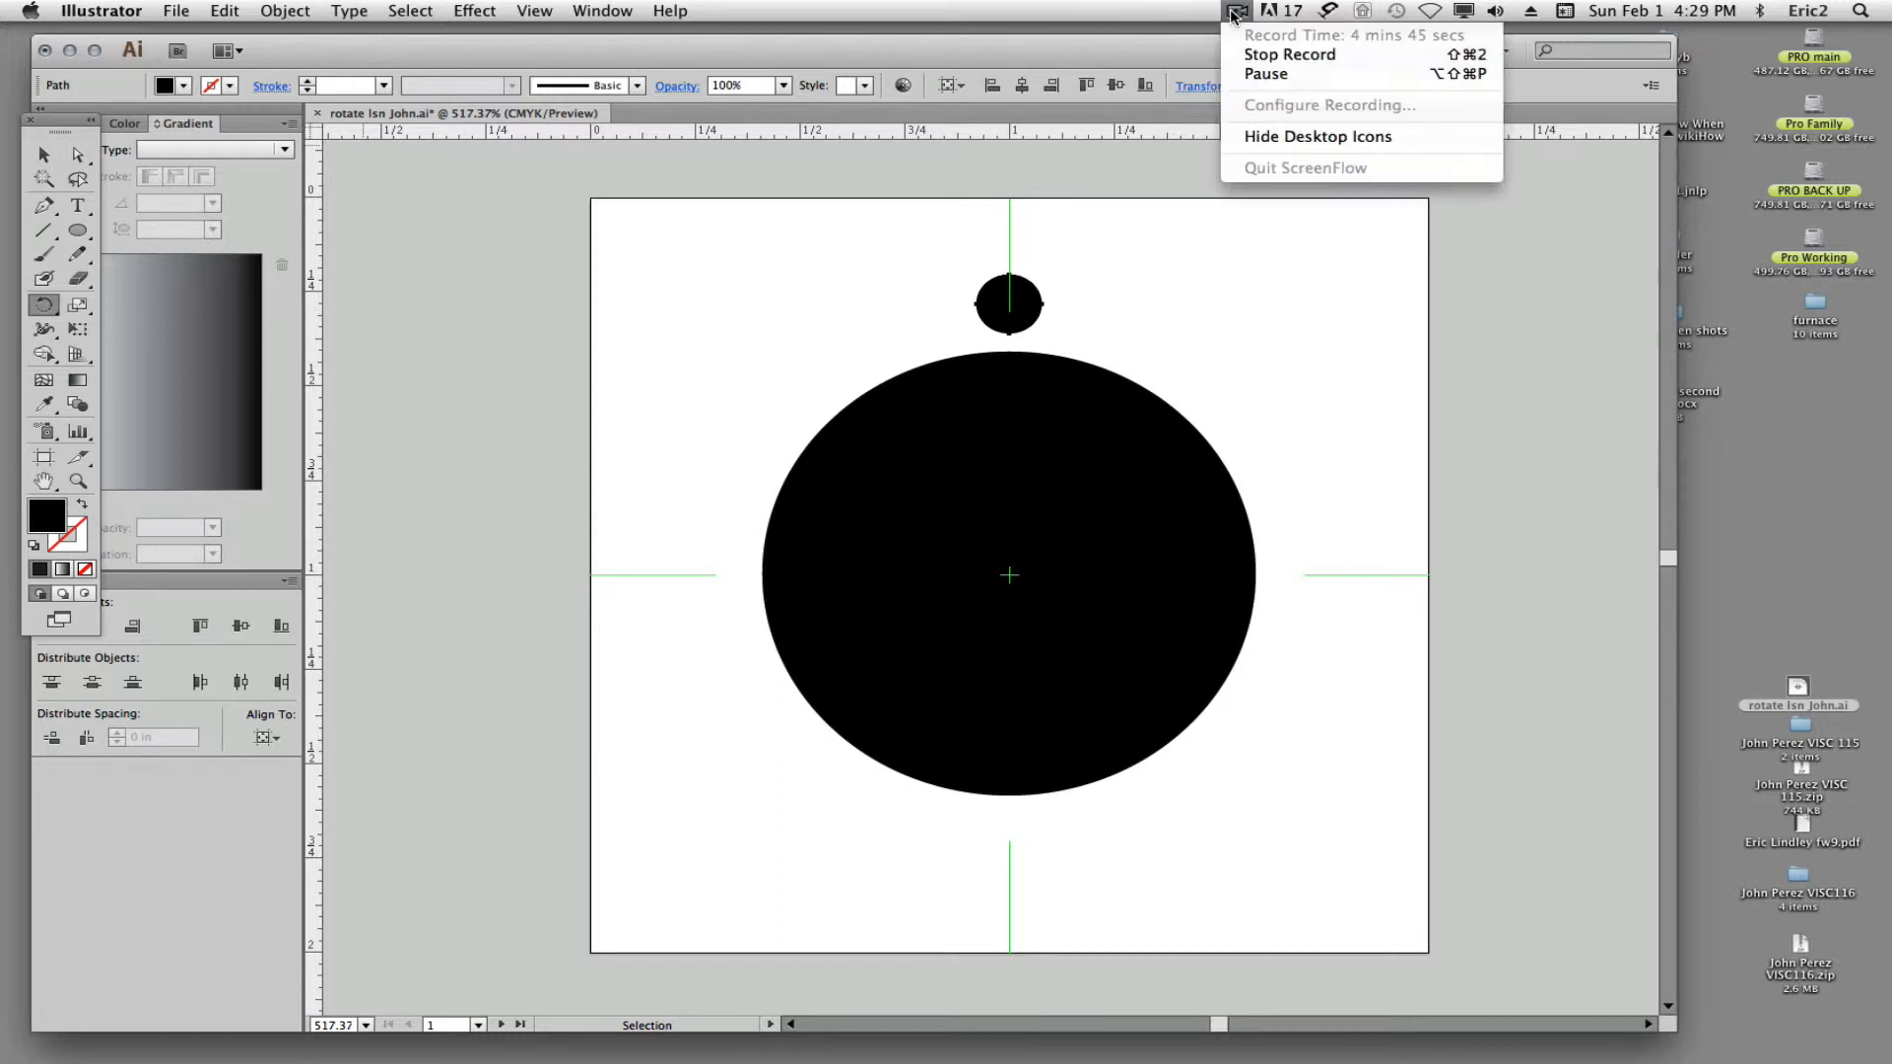
click(1244, 136)
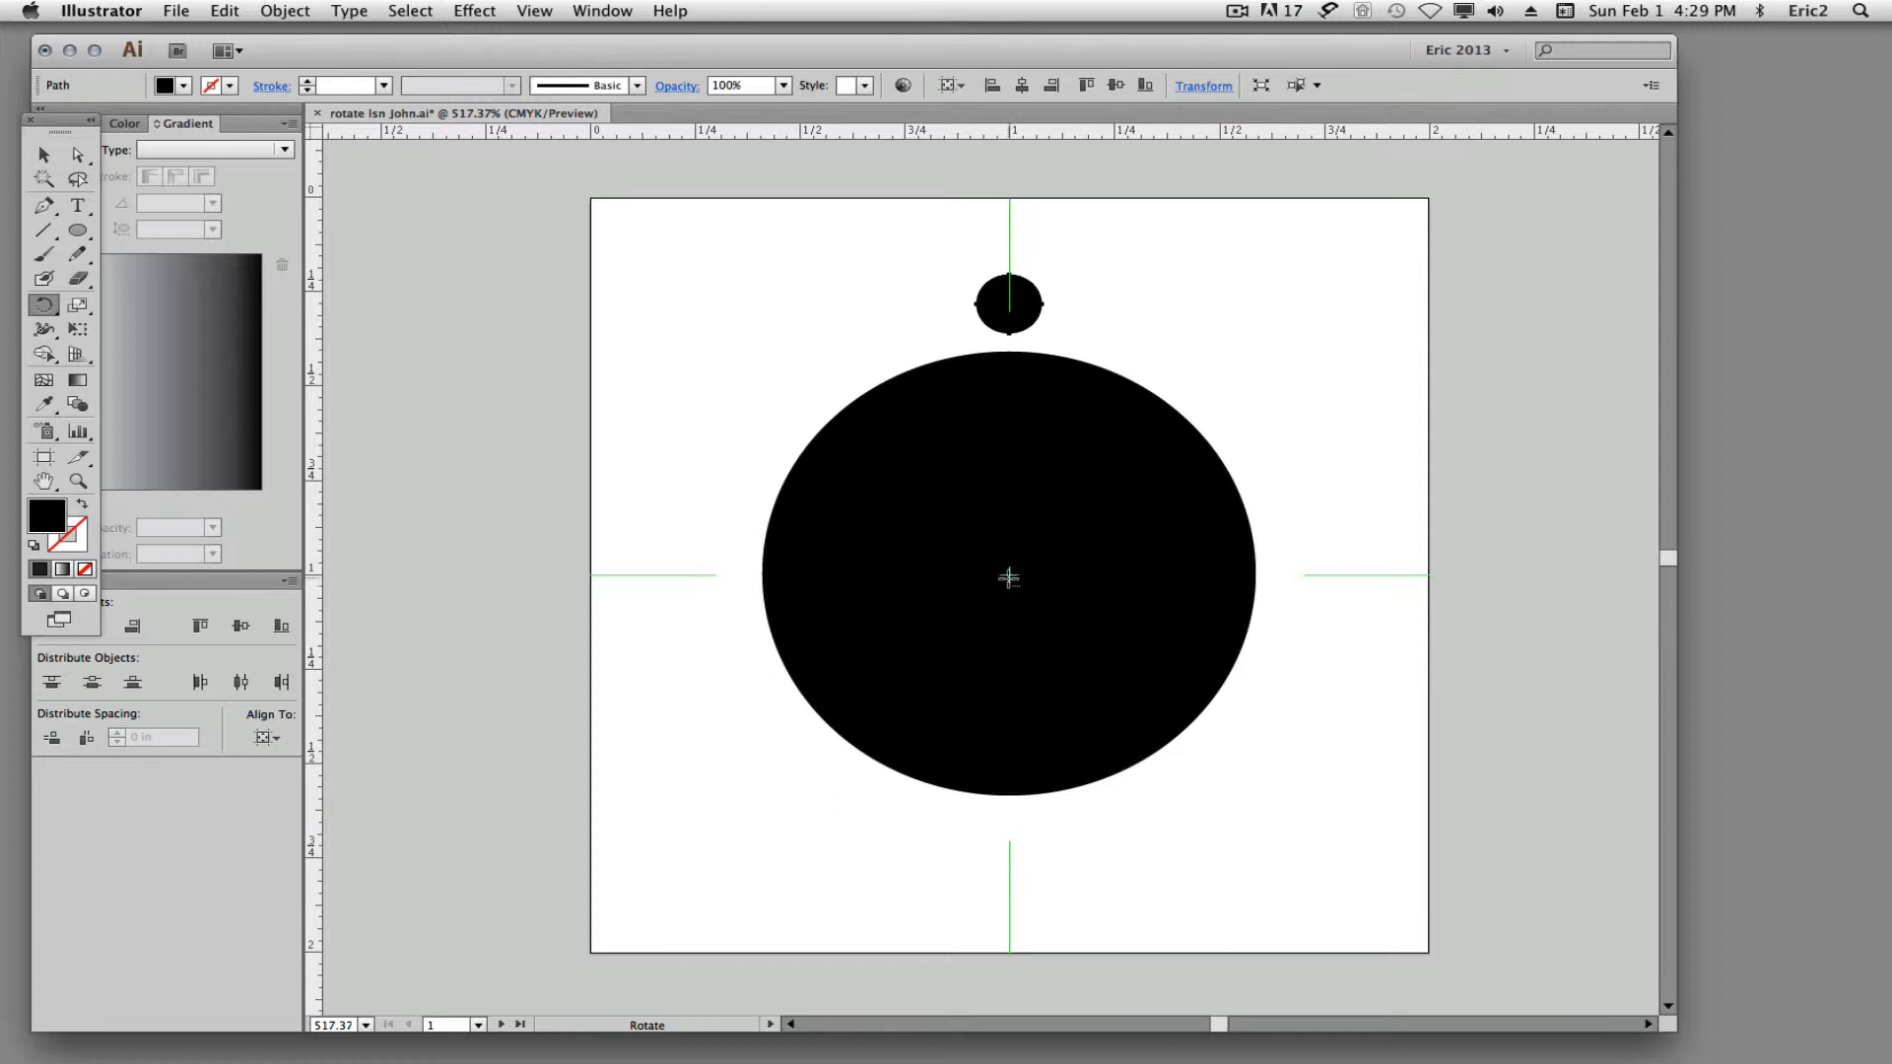
Create a copy of the small circle rotated 360/65 degrees about the large circle's centre
alt+click(1009, 575)
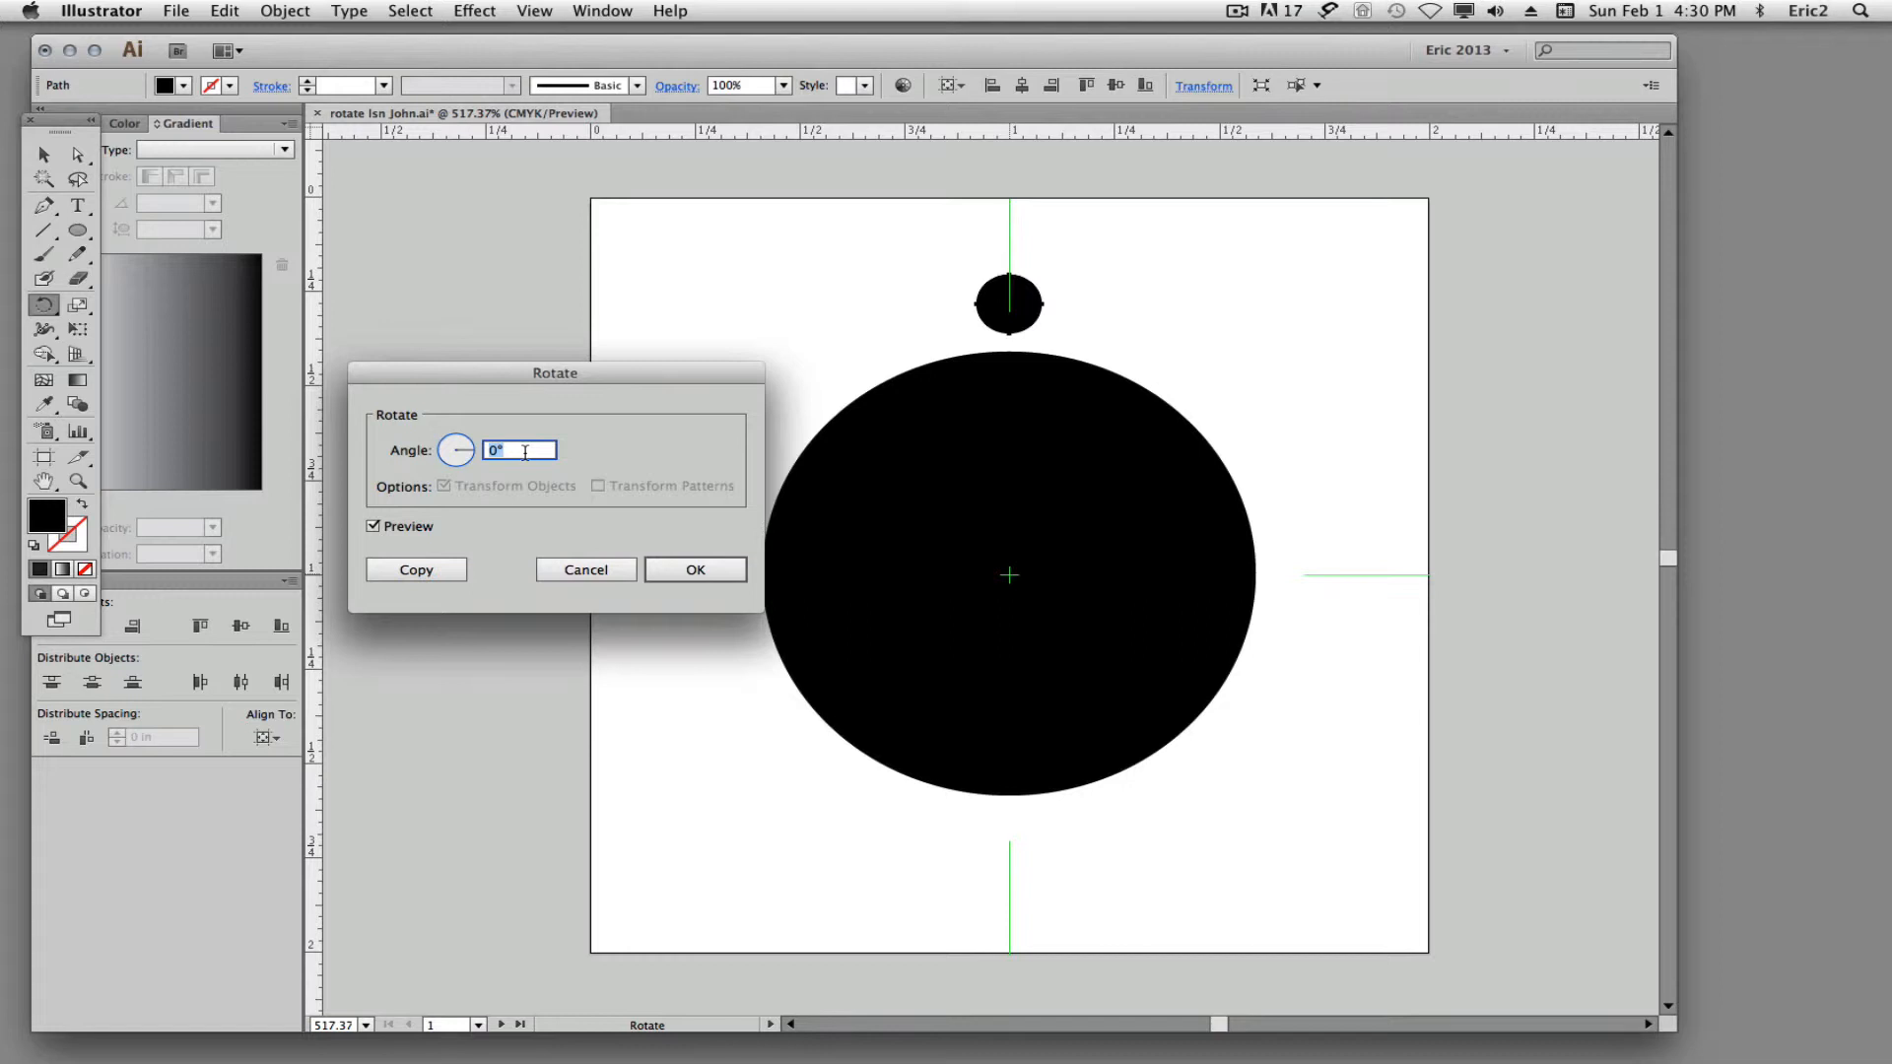
text(360/)
text(65)
click(414, 571)
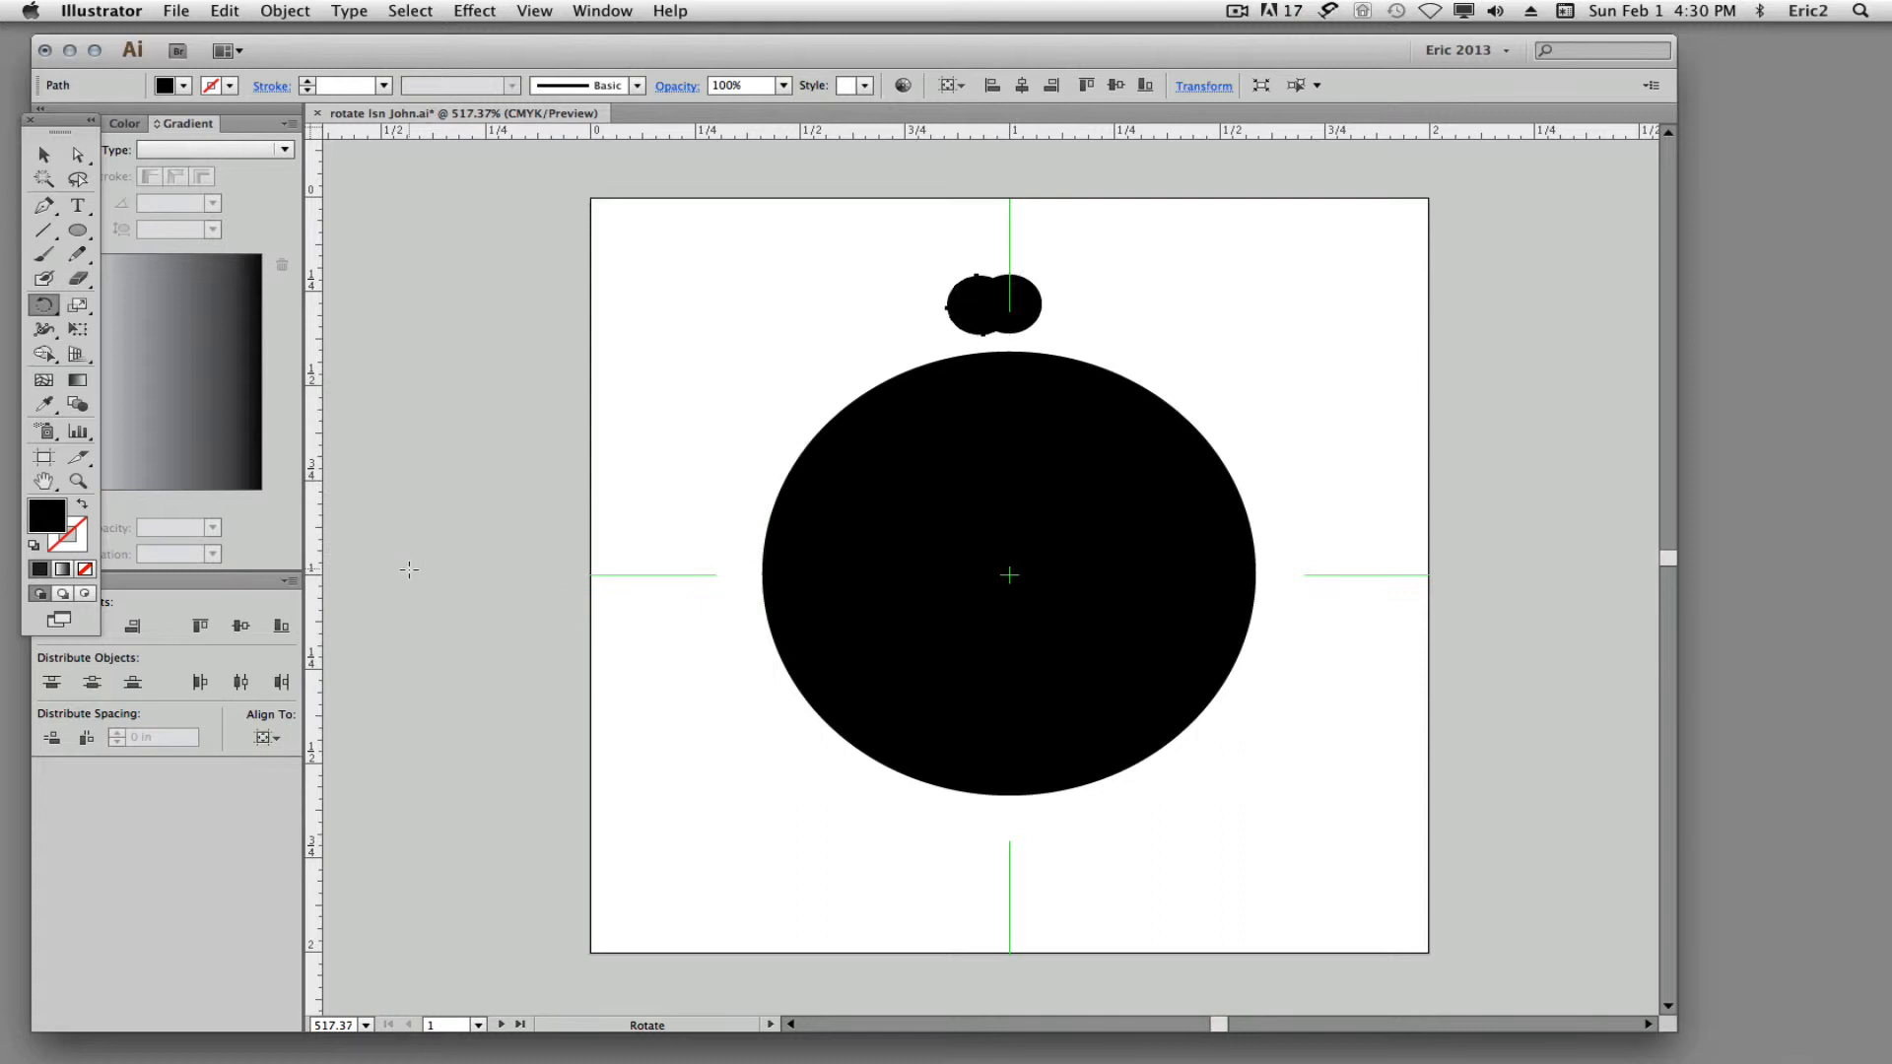
Repeat the 360/65-degree rotated copy with Transform Again until overlapping small circles form a closed ring around the large circle
key(super+d)
key(super+d)
key(super+d)
key(super+d)
key(super+d)
key(super+d)
key(super+d)
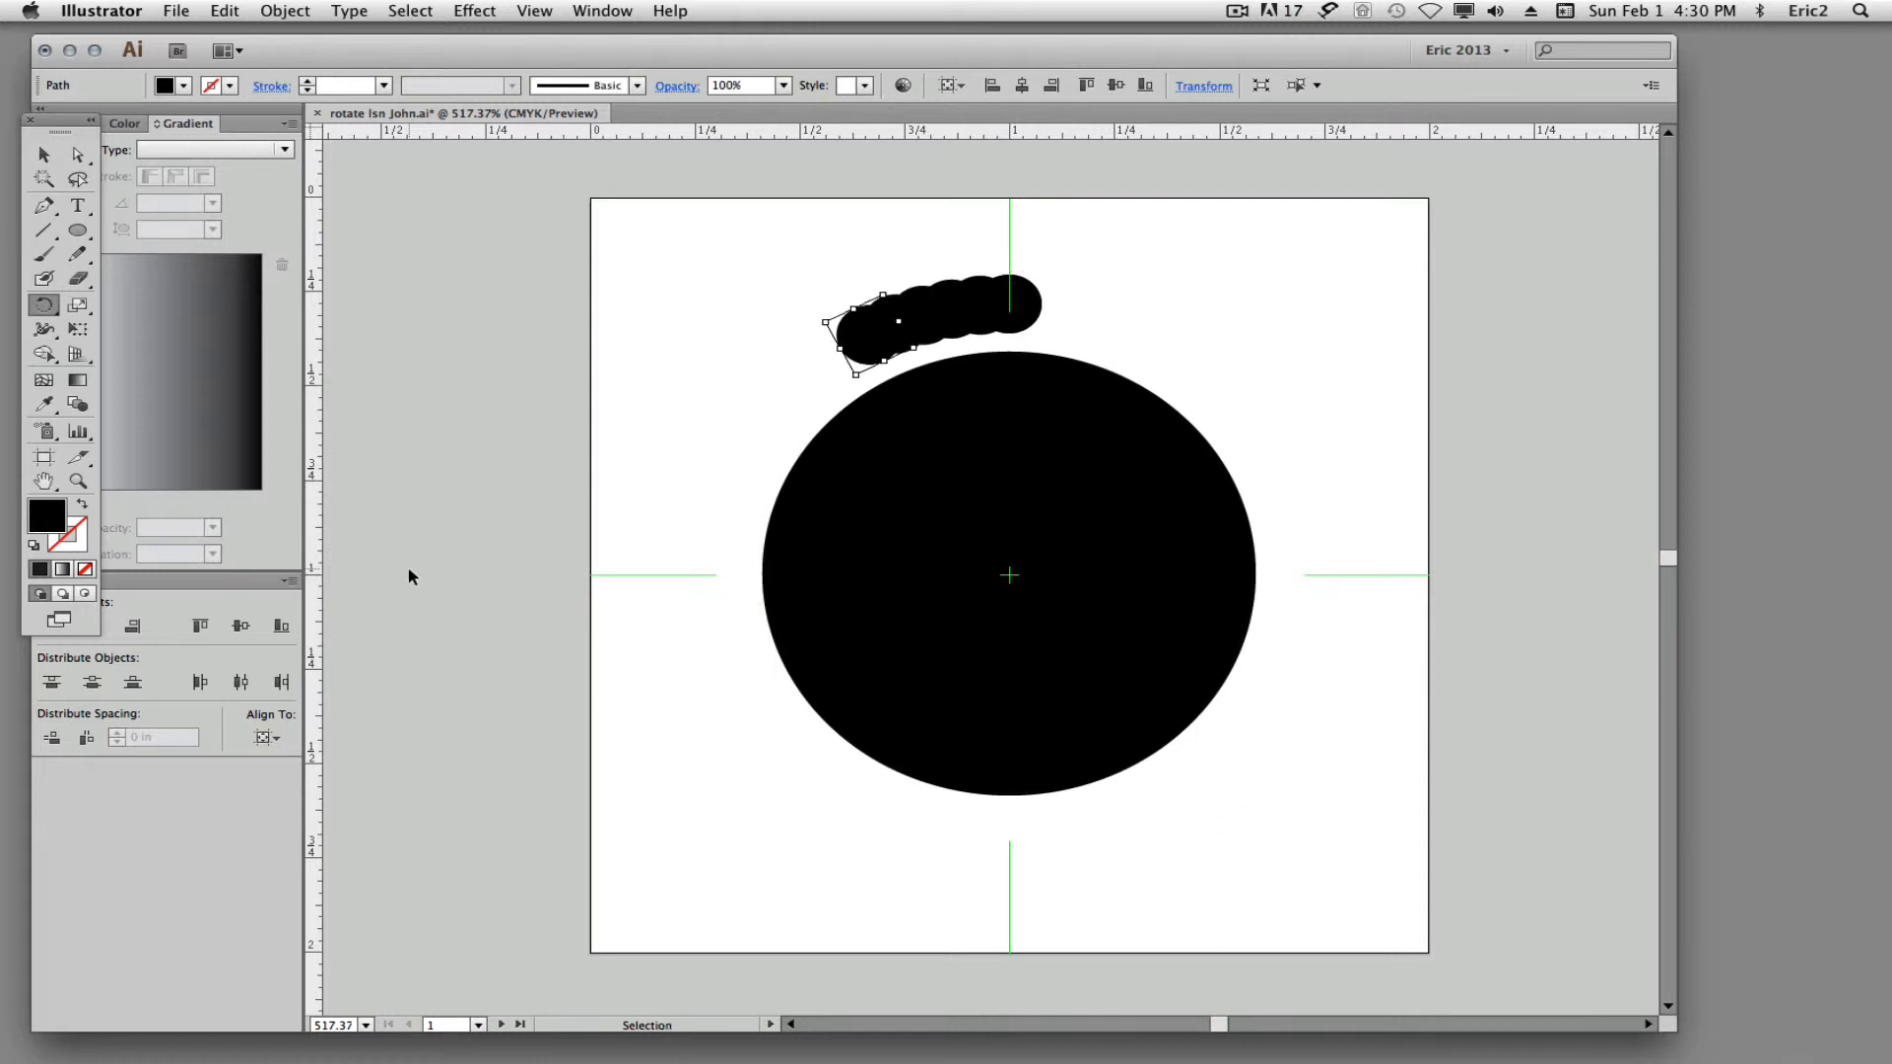
key(super+d)
key(super+d)
key(super+d)
key(super+d)
key(super+d)
key(super+d)
key(super+d)
key(super+d)
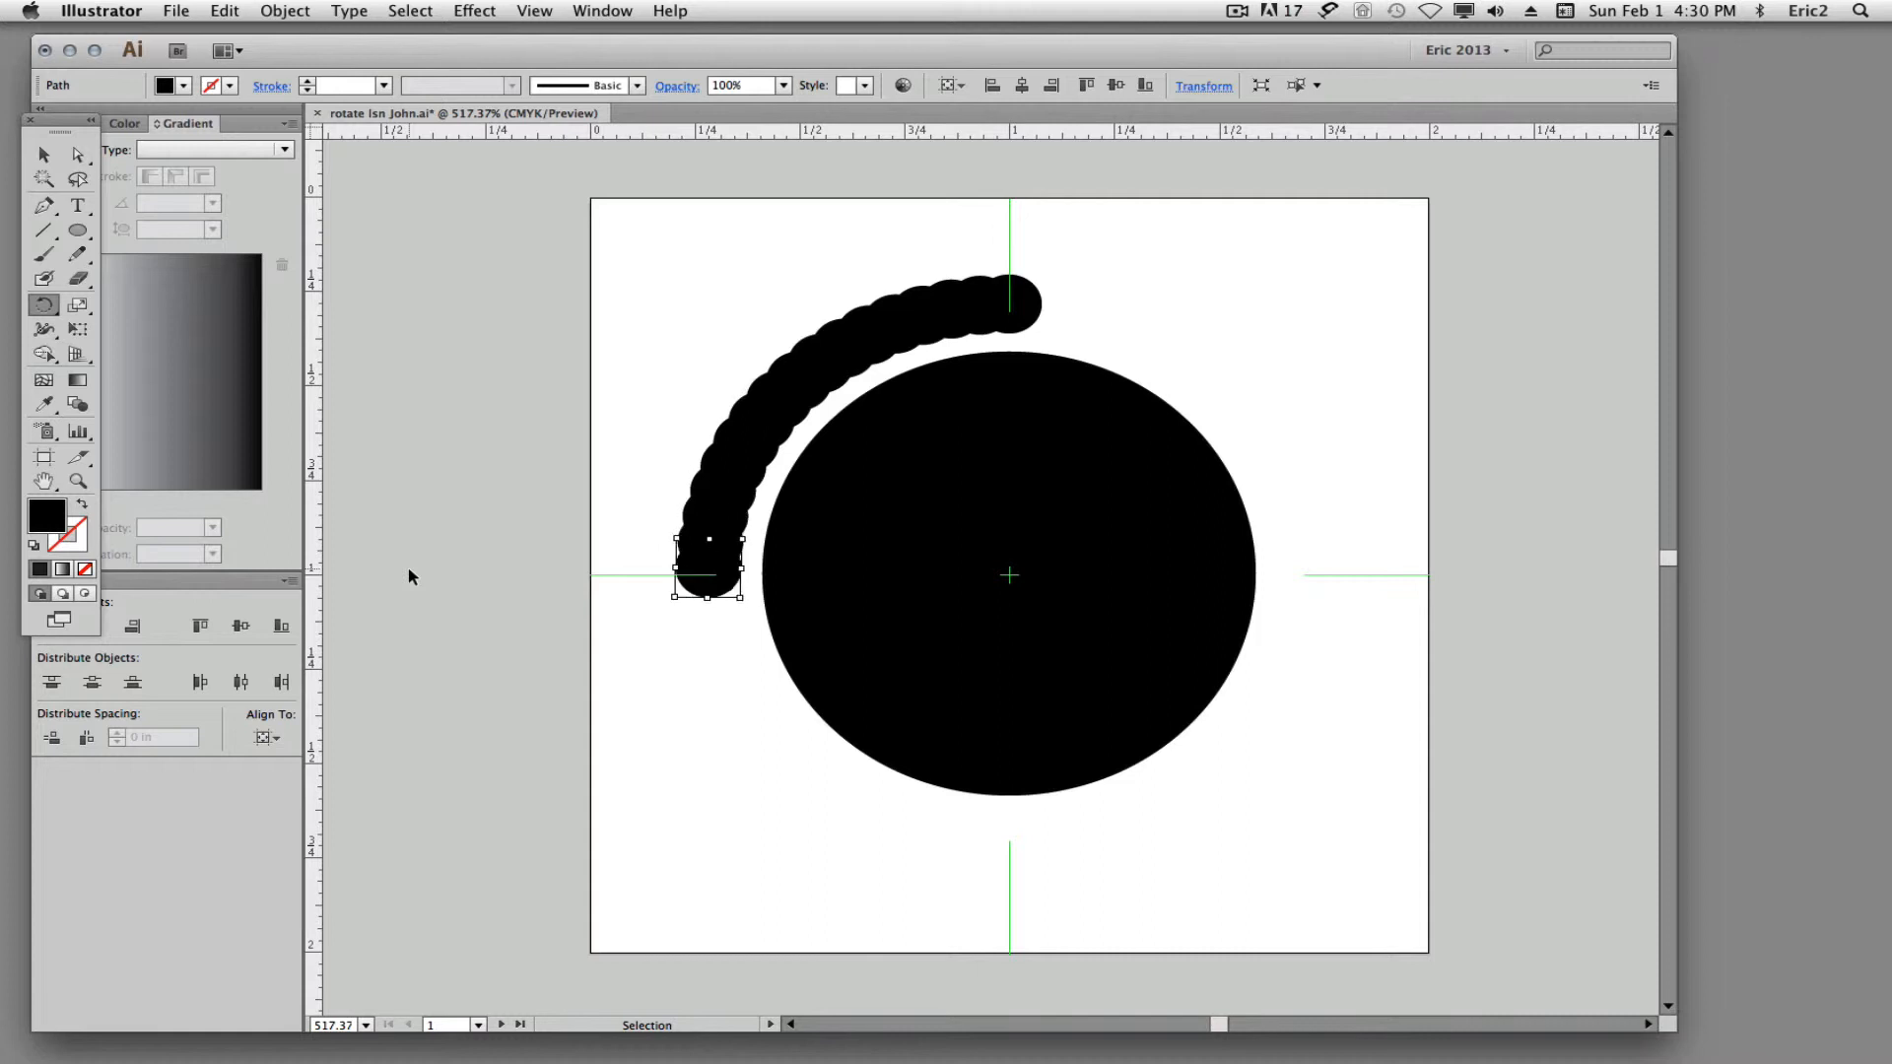
key(super+d)
key(super+d)
key(super+d)
key(super+d)
key(super+d)
key(super+d)
key(super+d)
key(super+d)
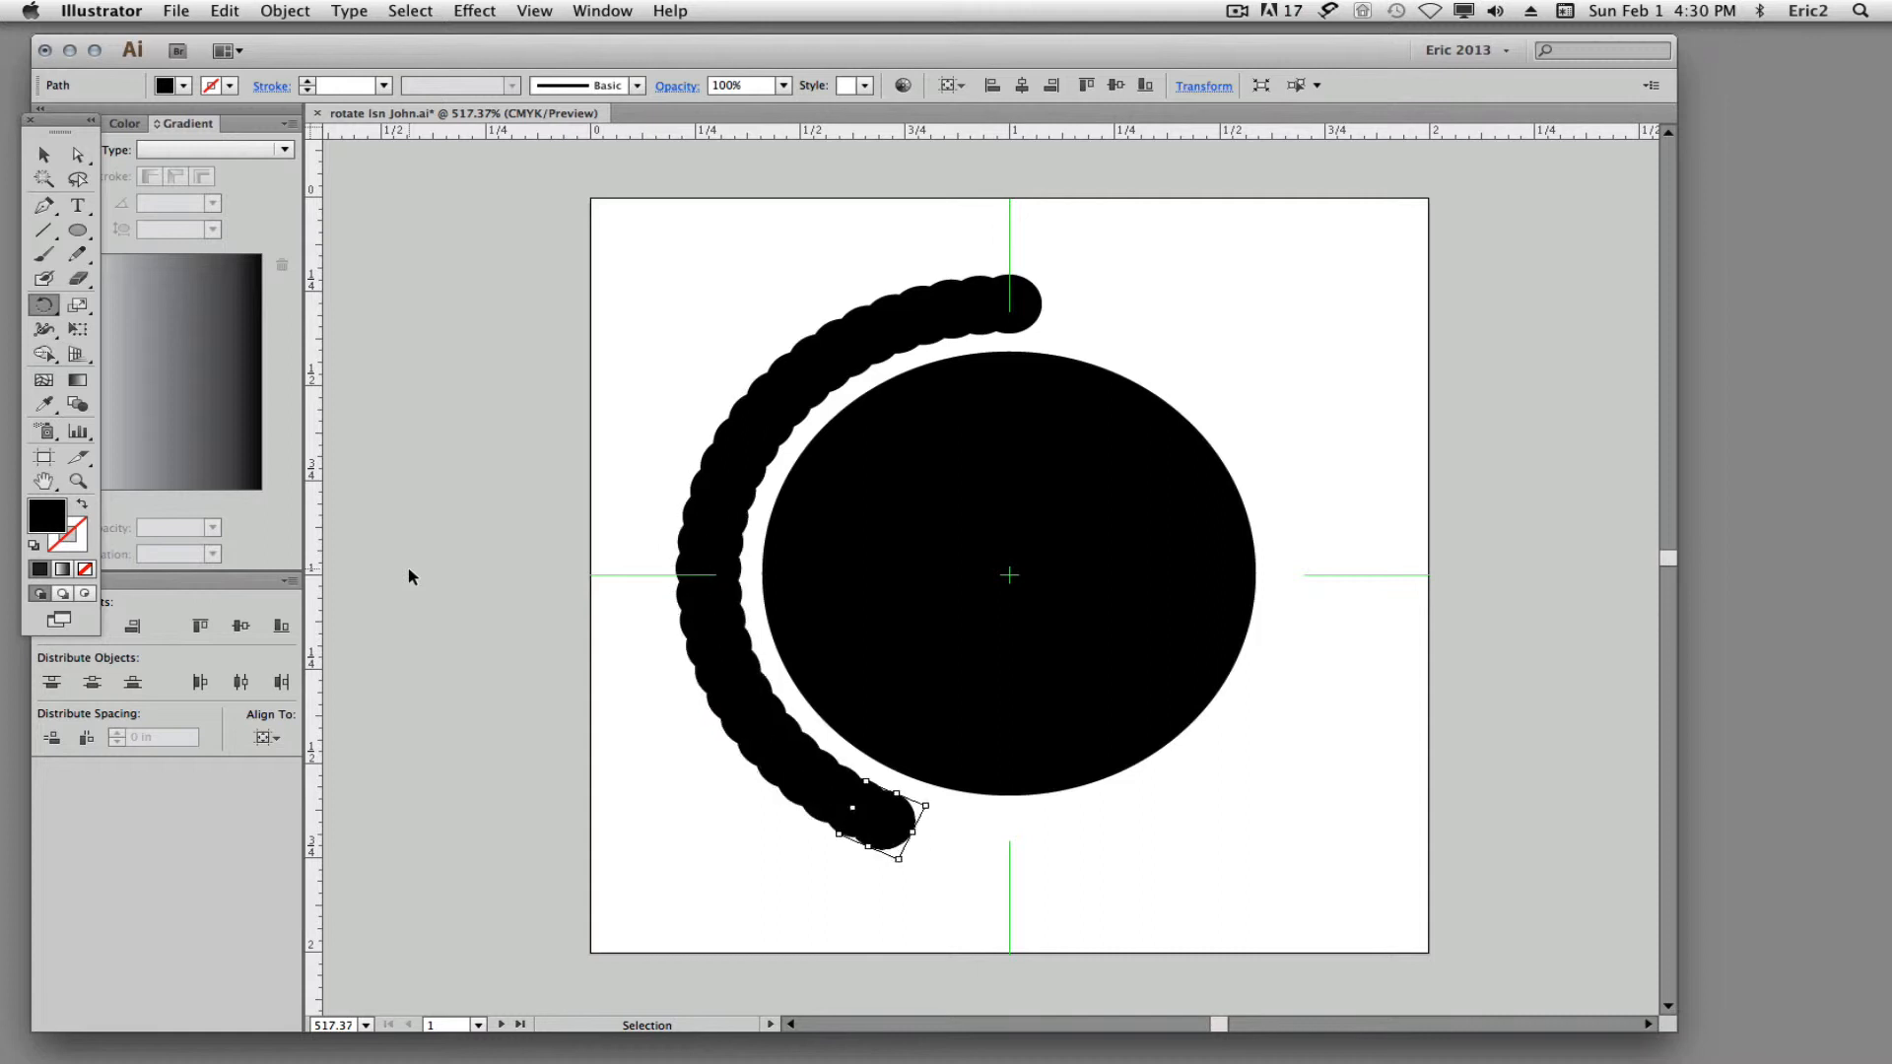
key(super+d)
key(super+d)
key(super+d)
key(super+d)
key(super+d)
key(super+d)
key(super+d)
key(super+d)
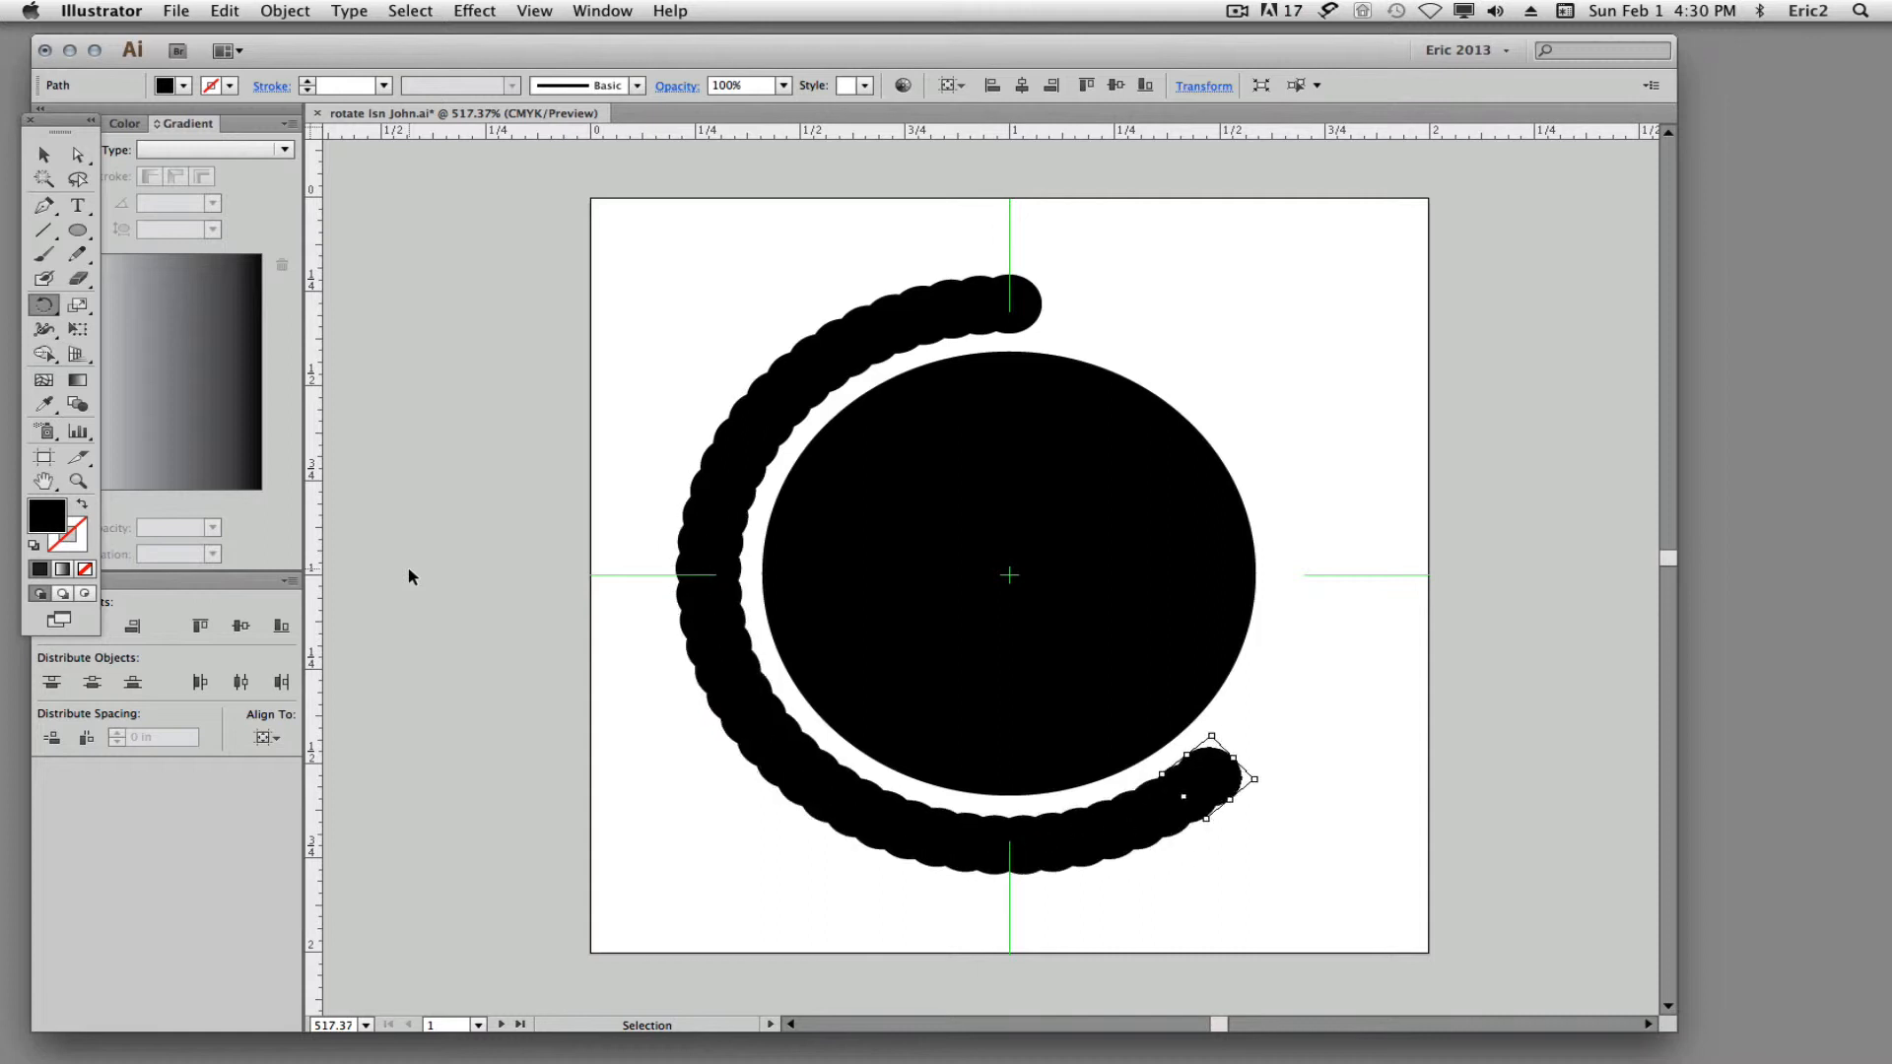
key(super+d)
key(super+d)
key(super+d)
key(super+d)
key(super+d)
key(super+d)
key(super+d)
key(super+d)
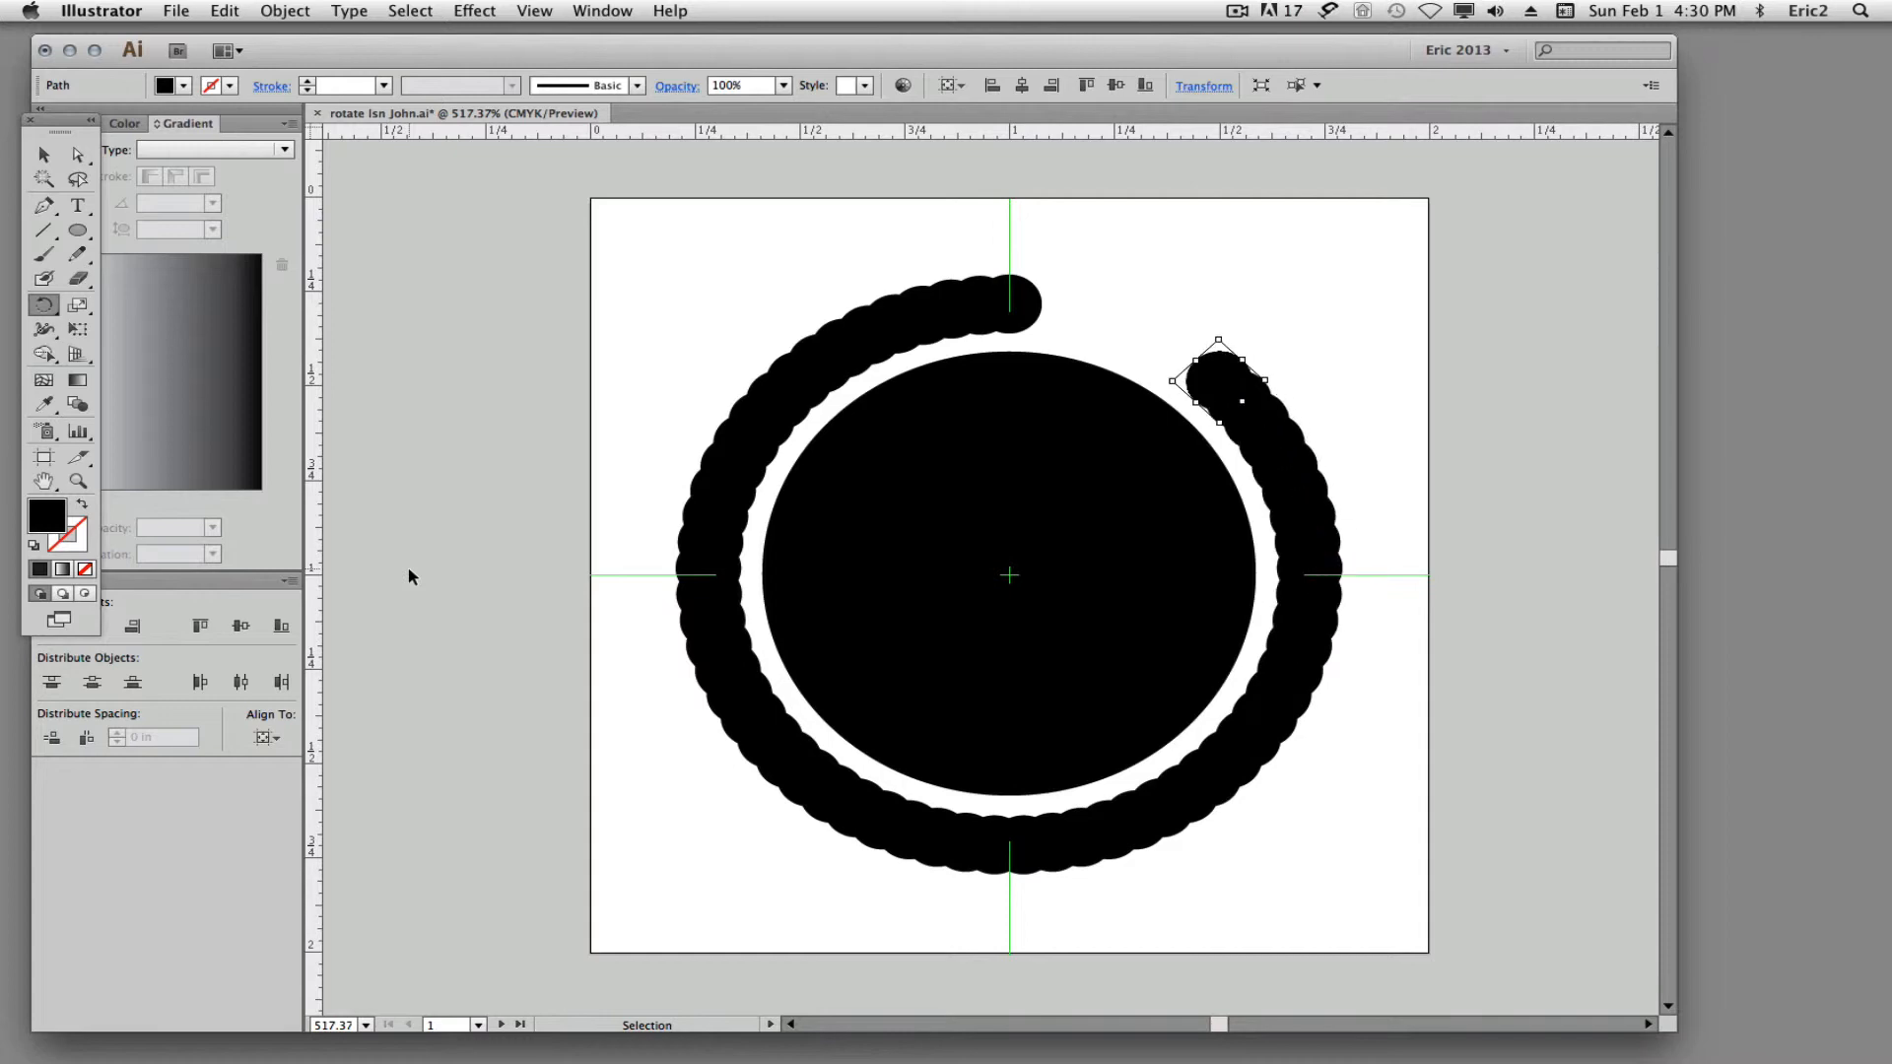
key(super+d)
key(super+d)
key(super+d)
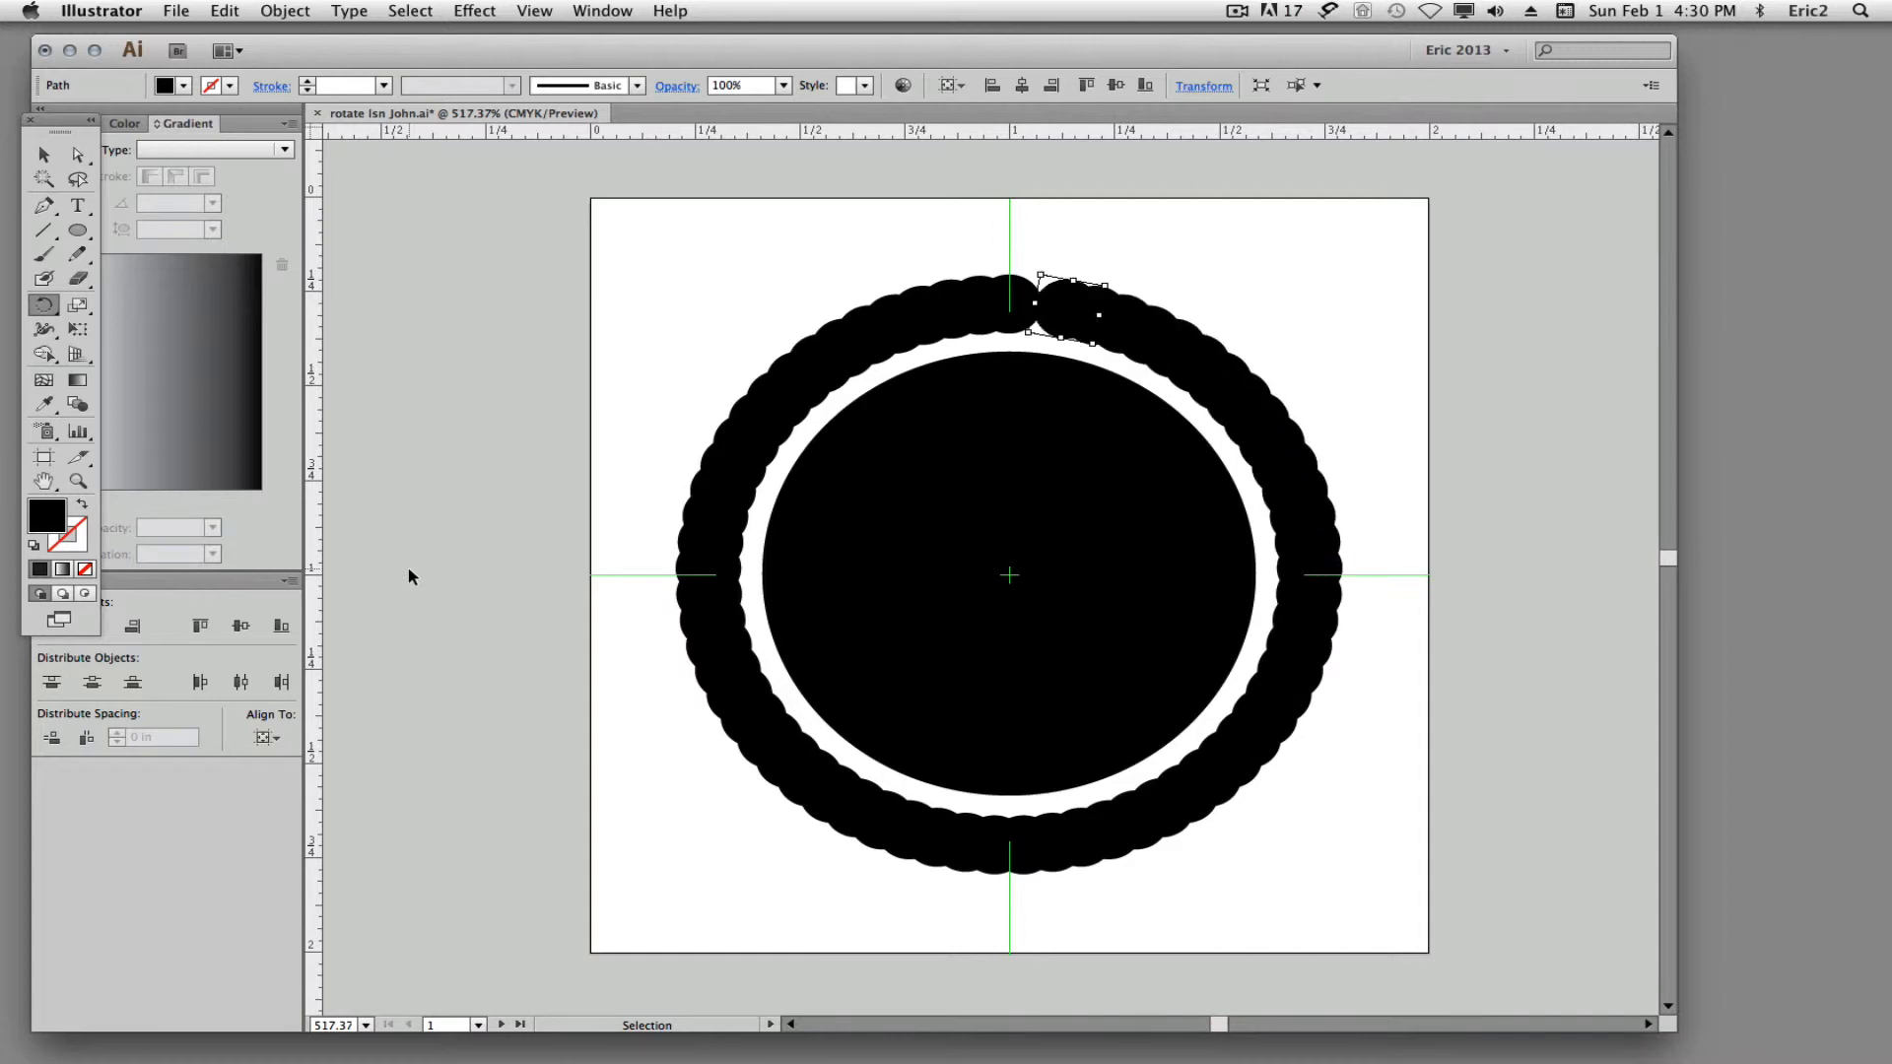
key(super+d)
Draw a narrow upright rectangle above the ring and centre it horizontally on the artboard
key(super+shift+a)
drag(77, 234, 149, 240)
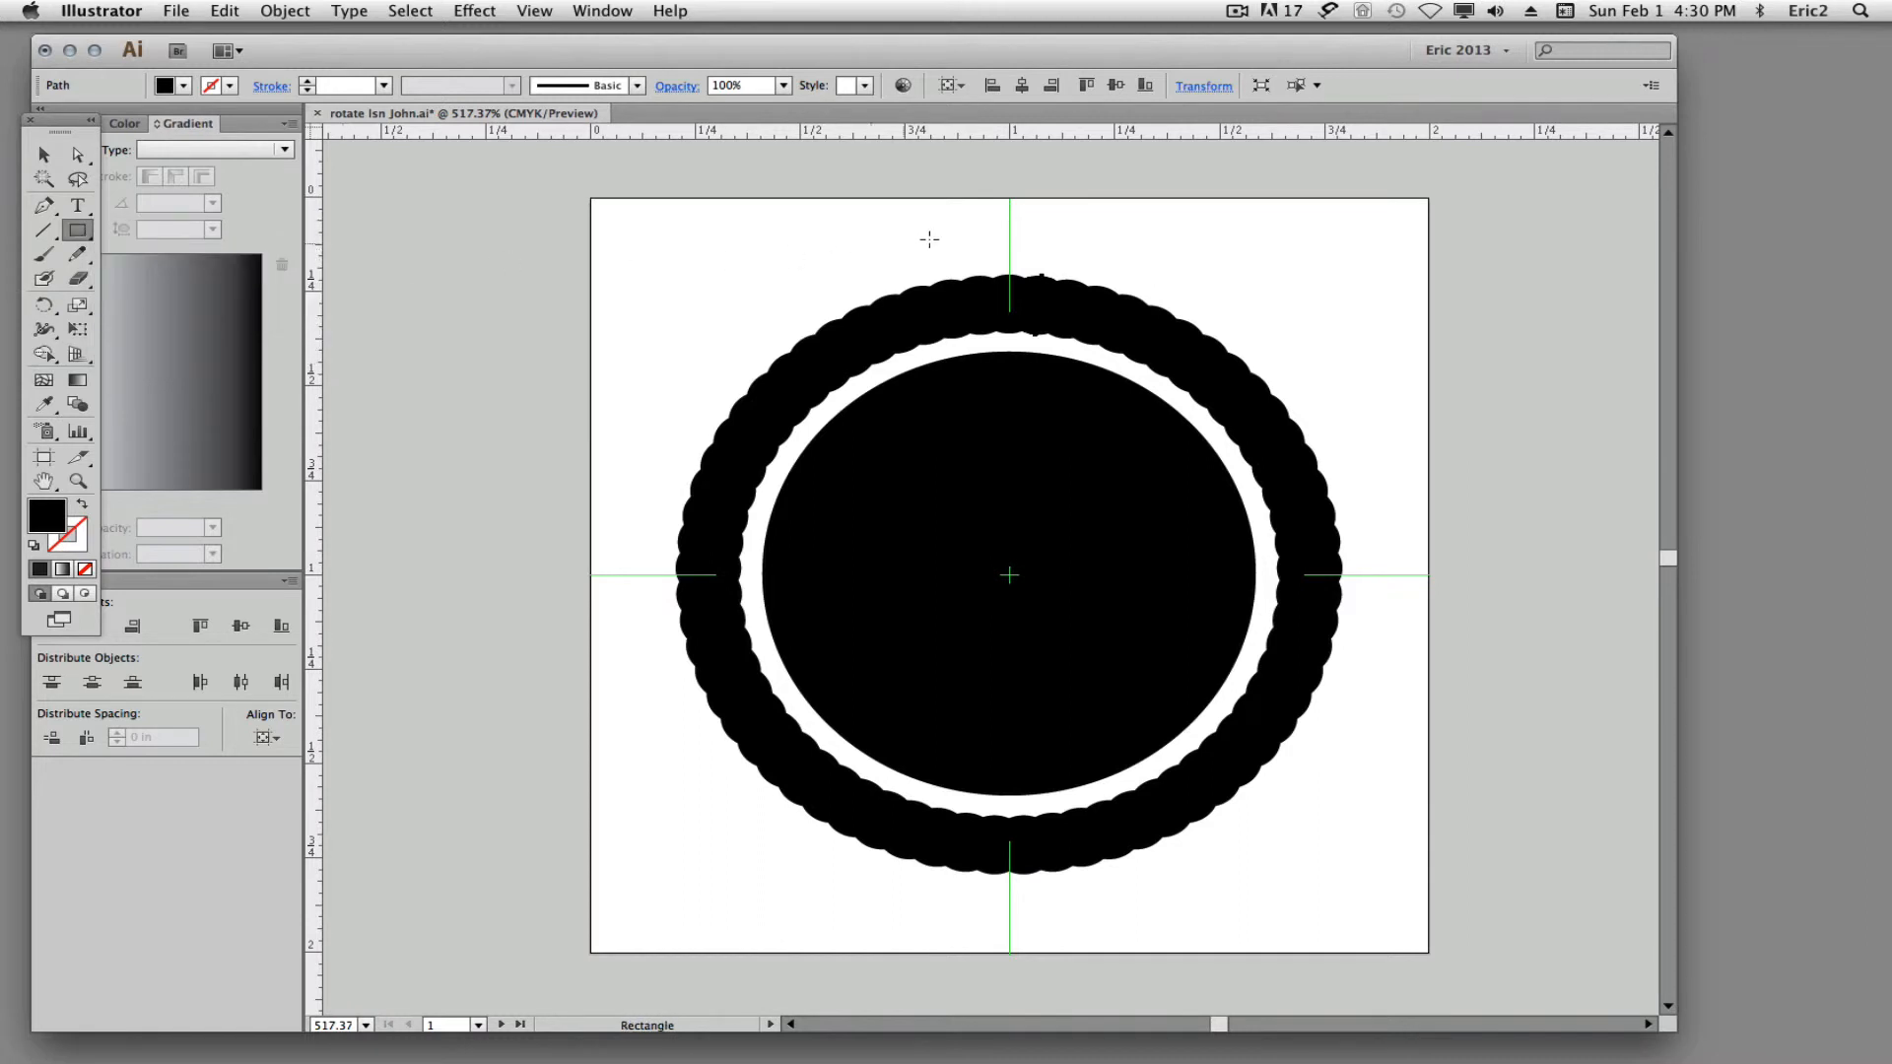
drag(1001, 210, 1016, 260)
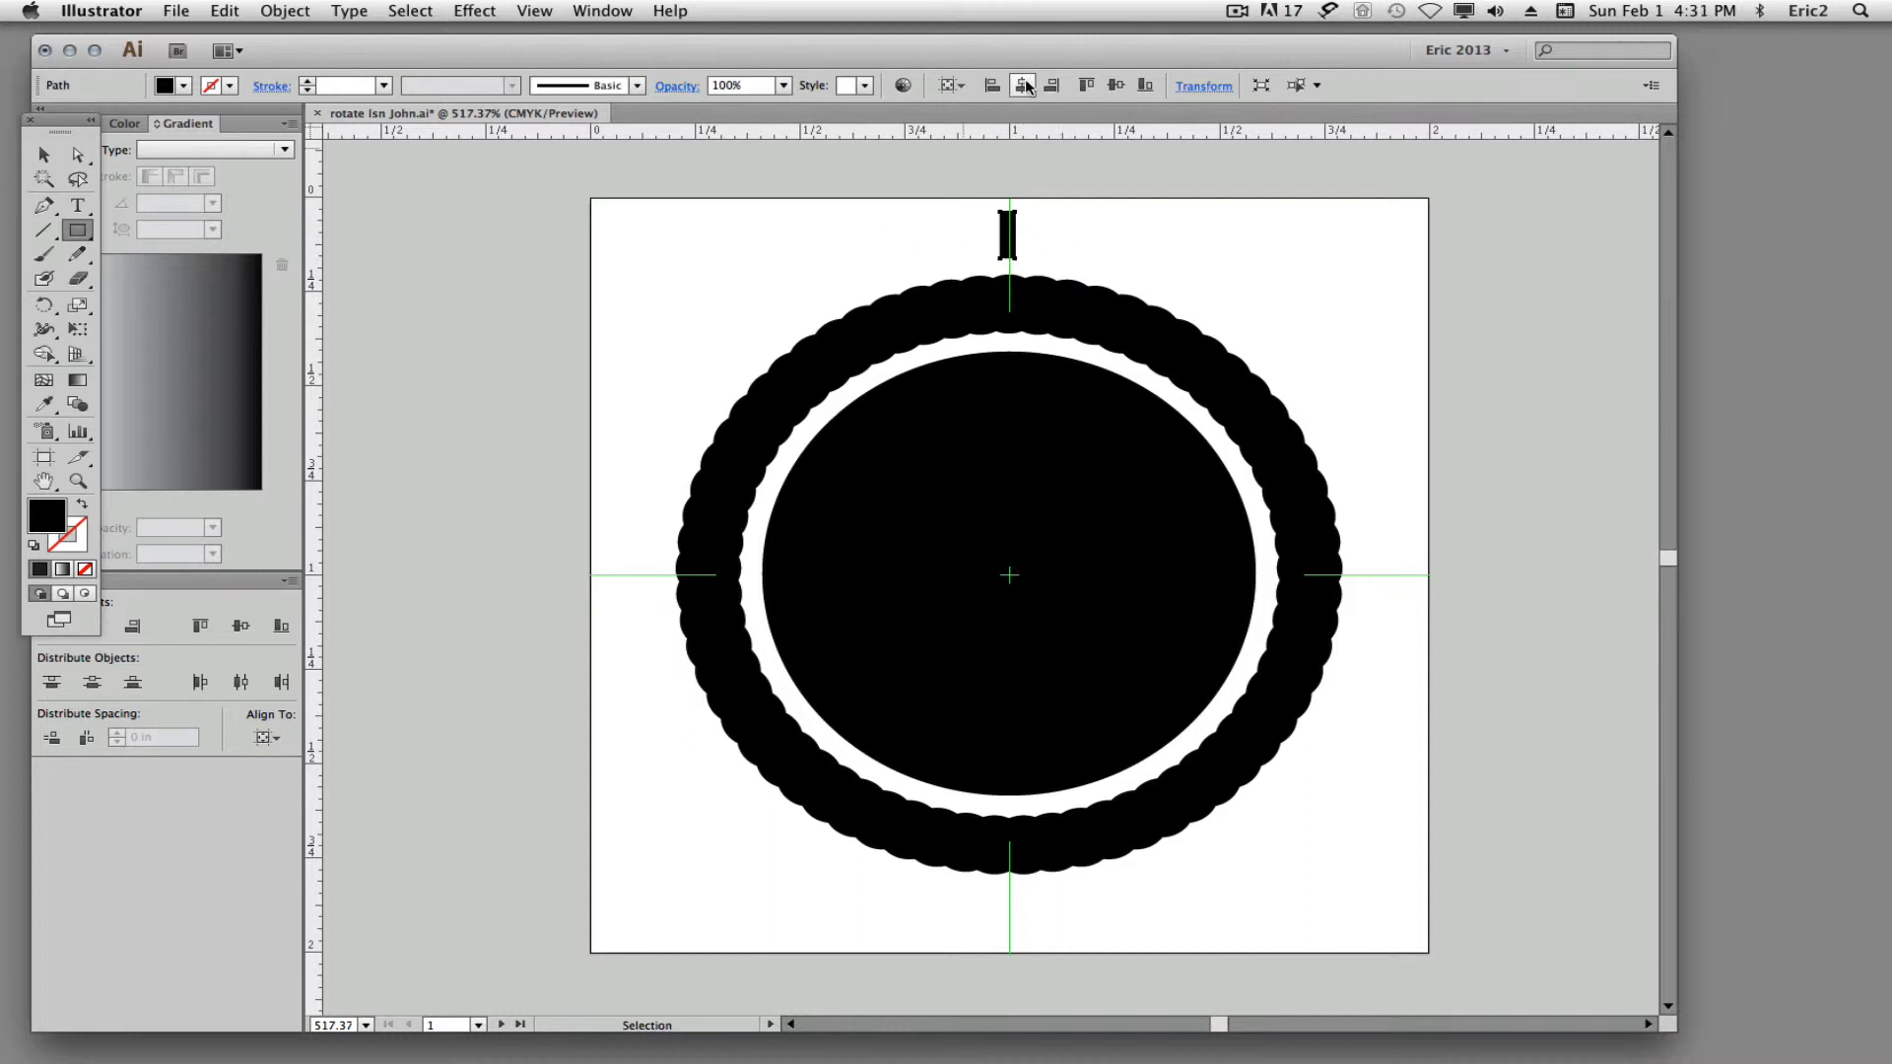
click(1023, 87)
Create a copy of the narrow rectangle rotated 360/12 degrees about the large circle's centre
key(r)
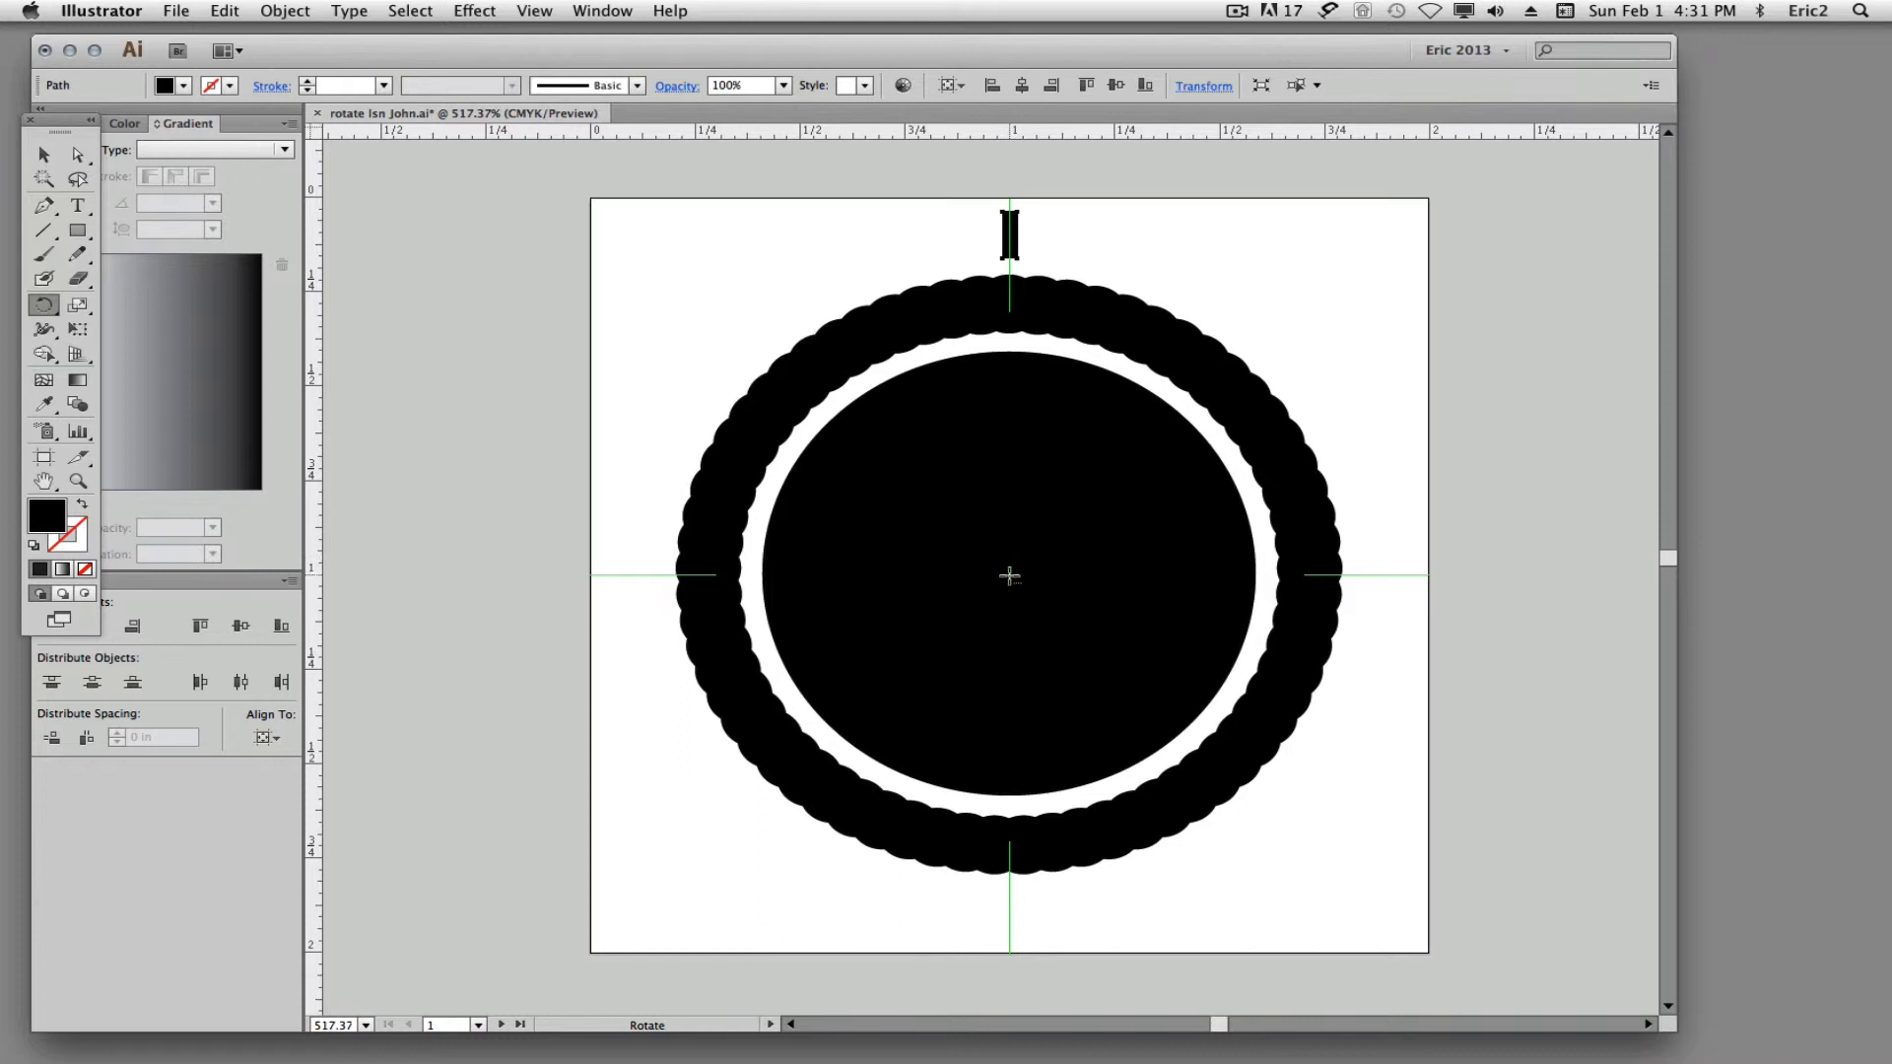
alt+click(1009, 576)
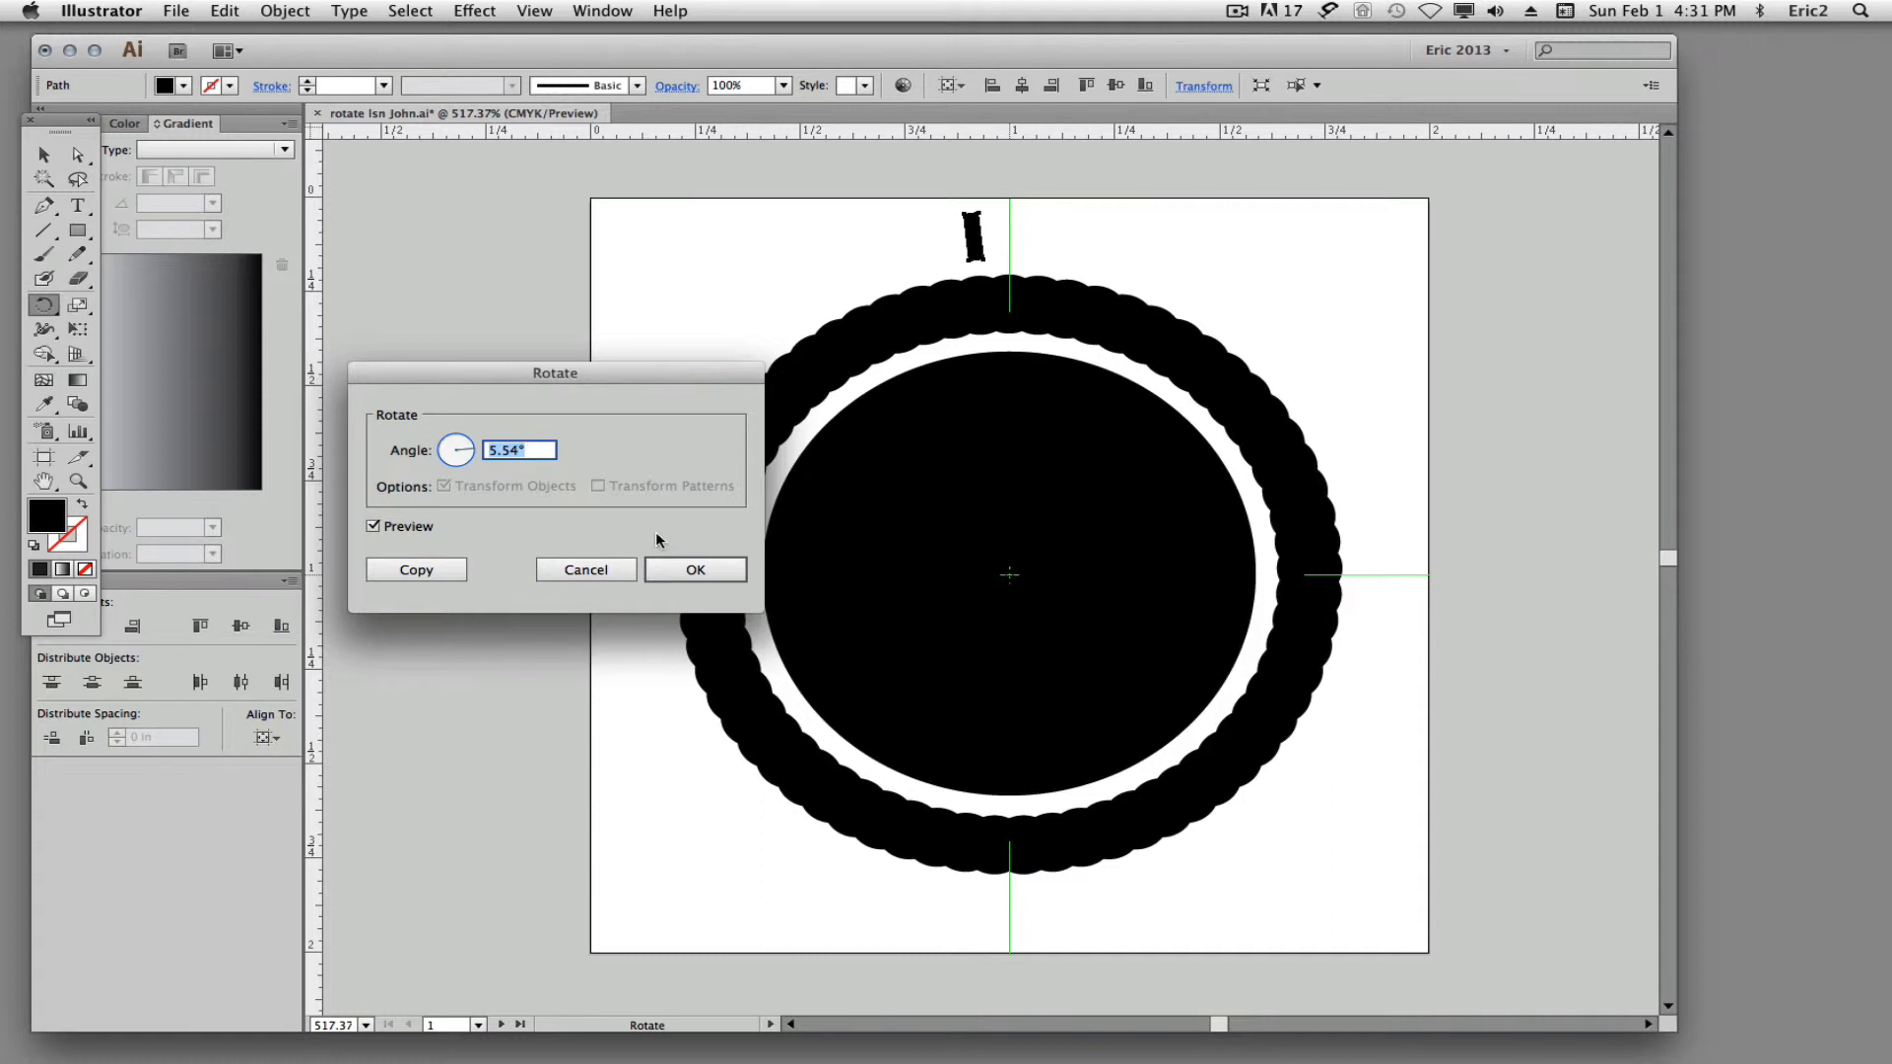
text(360/12)
click(414, 572)
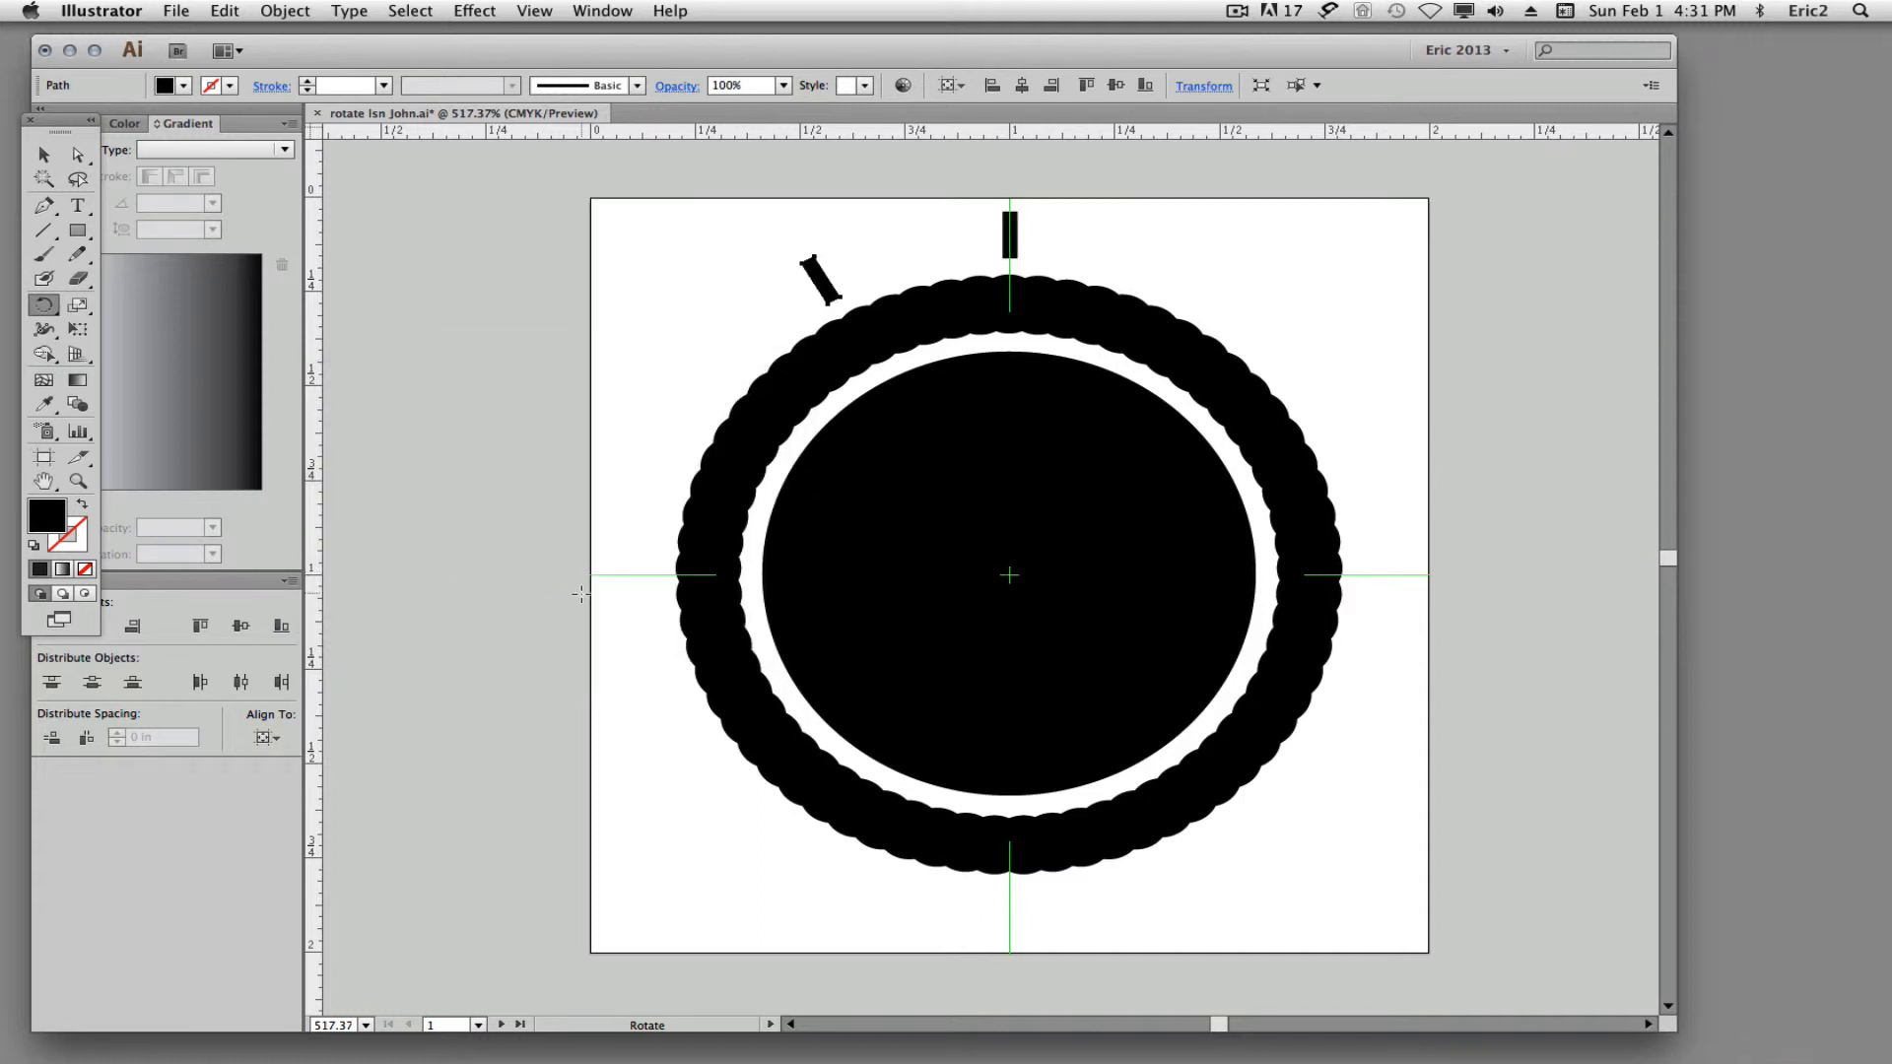
Repeat the rotated rectangle copy with Transform Again until twelve clock-like marks surround the ring
key(super+d)
key(super+d)
key(super+d)
key(super+d)
key(super+d)
key(super+d)
key(super+d)
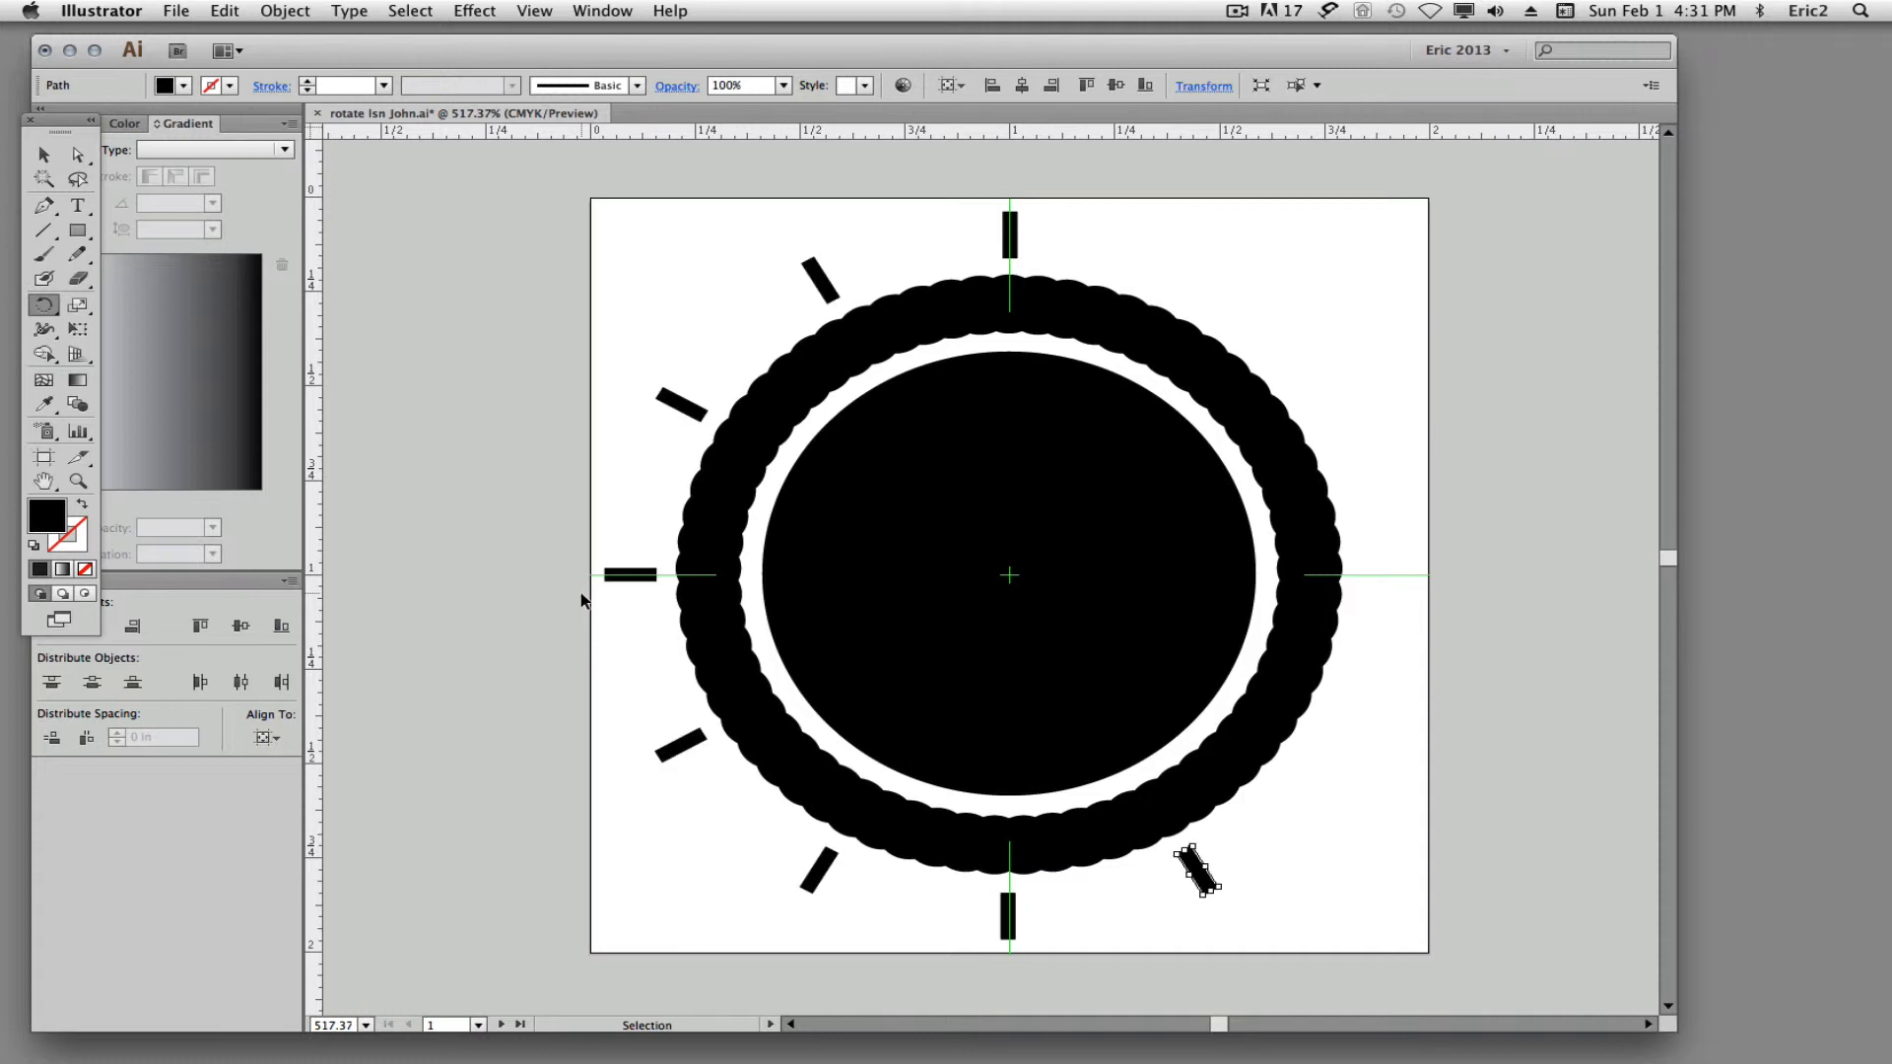
key(super+d)
key(super+d)
key(super+d)
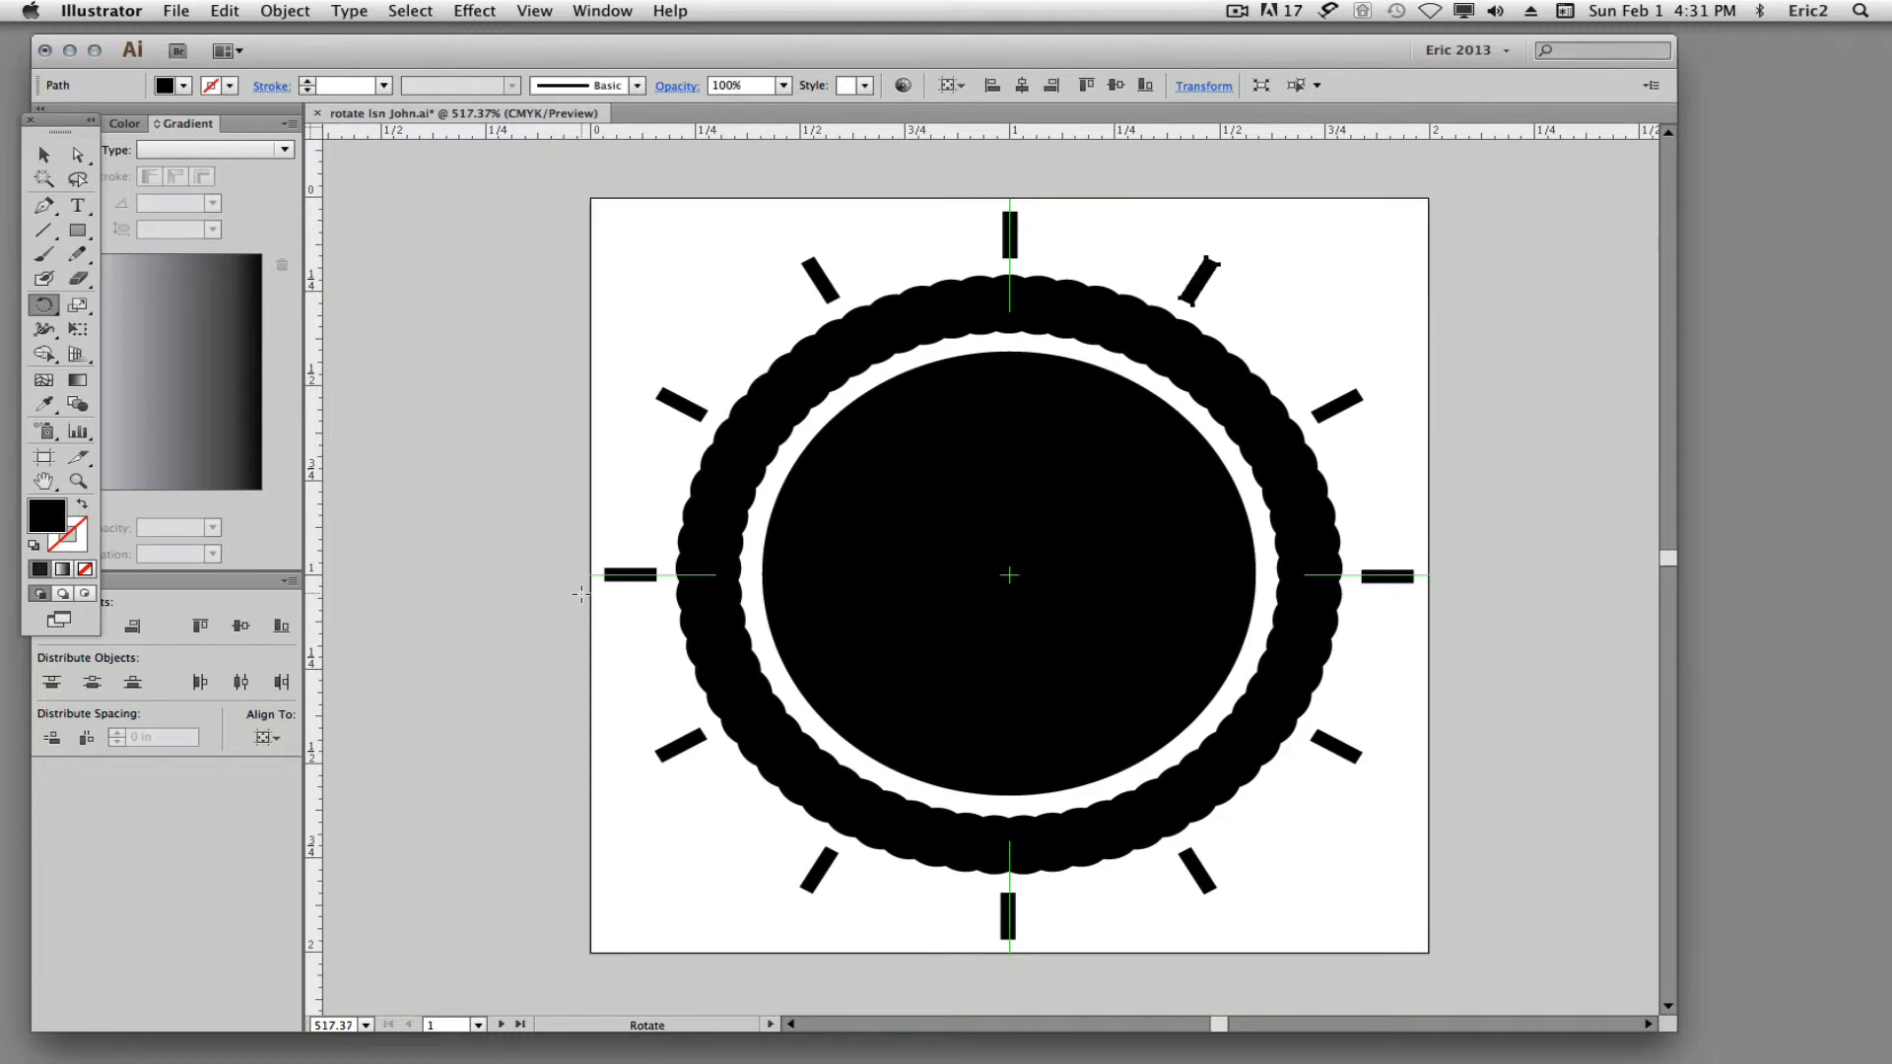
Delete all artwork from the artboard
key(super+a)
key(Delete)
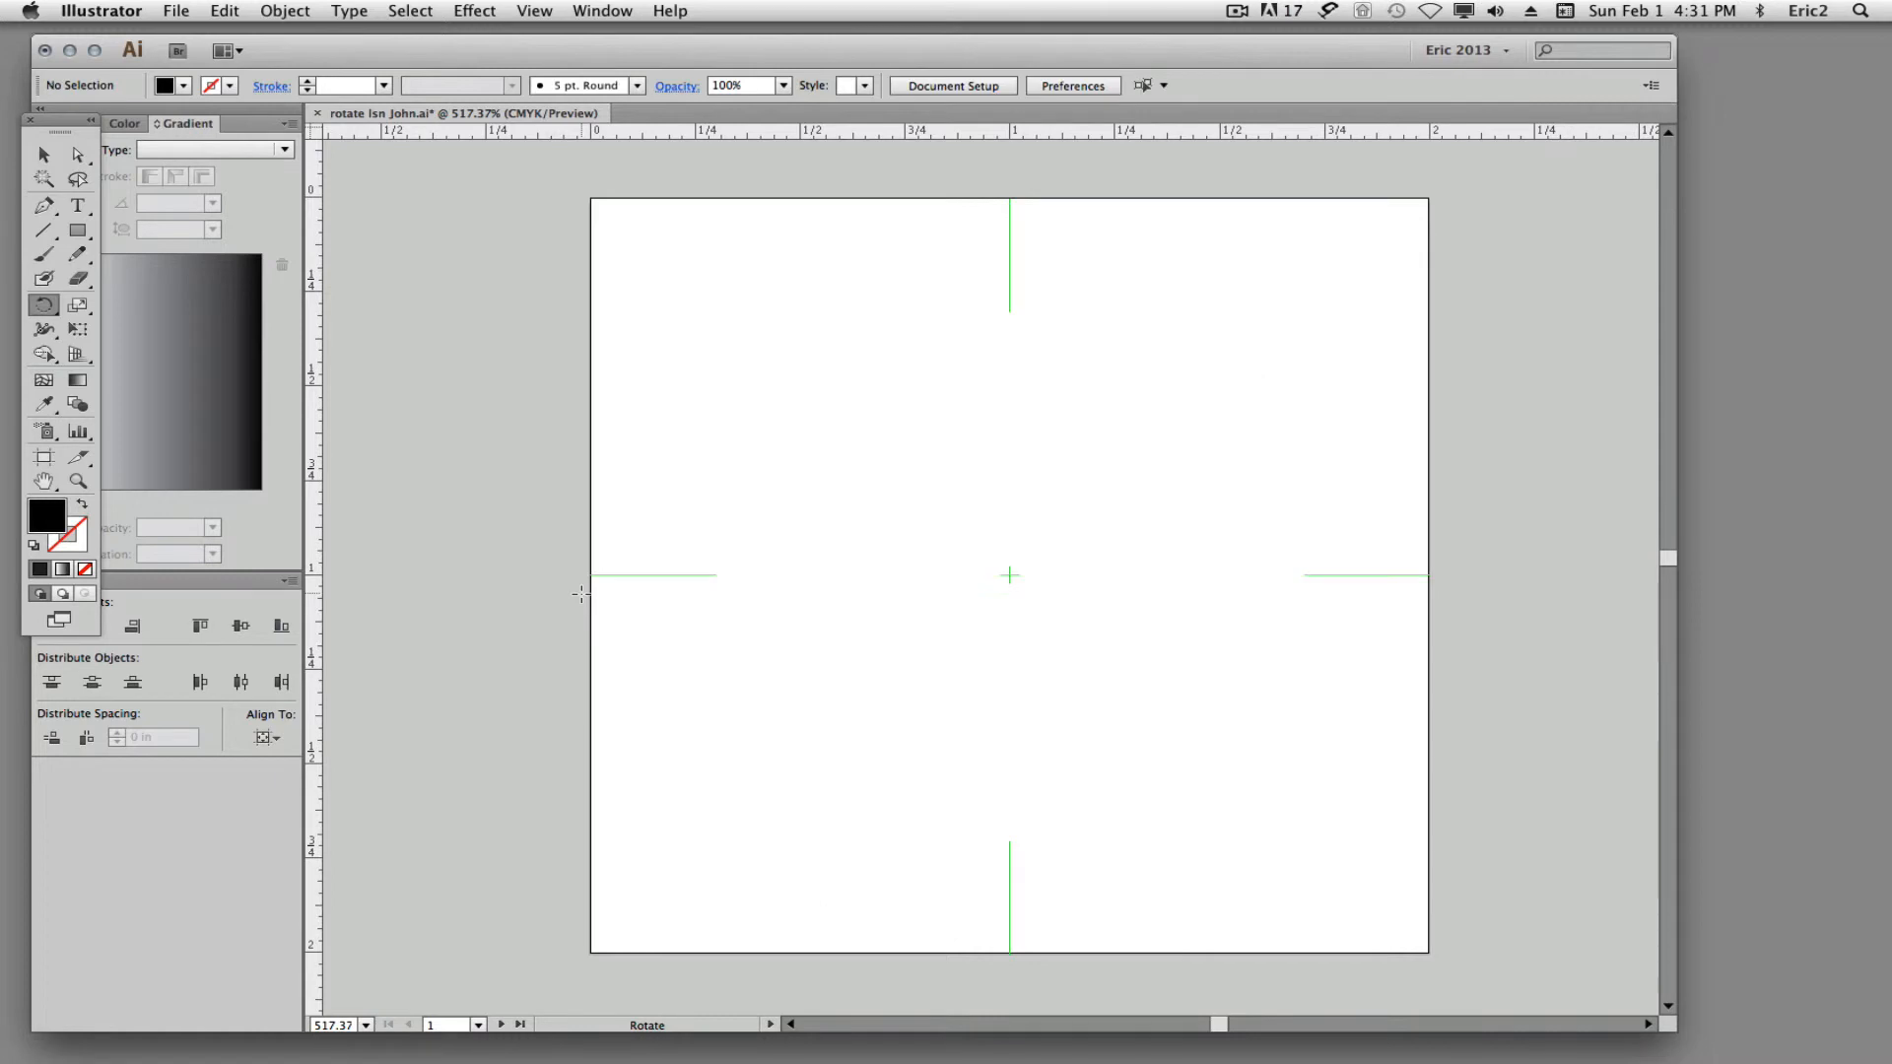
Draw a black circle with the Ellipse tool above and left of the artboard centre, and duplicate it slightly to the right
click(78, 230)
click(183, 279)
drag(794, 325, 1055, 555)
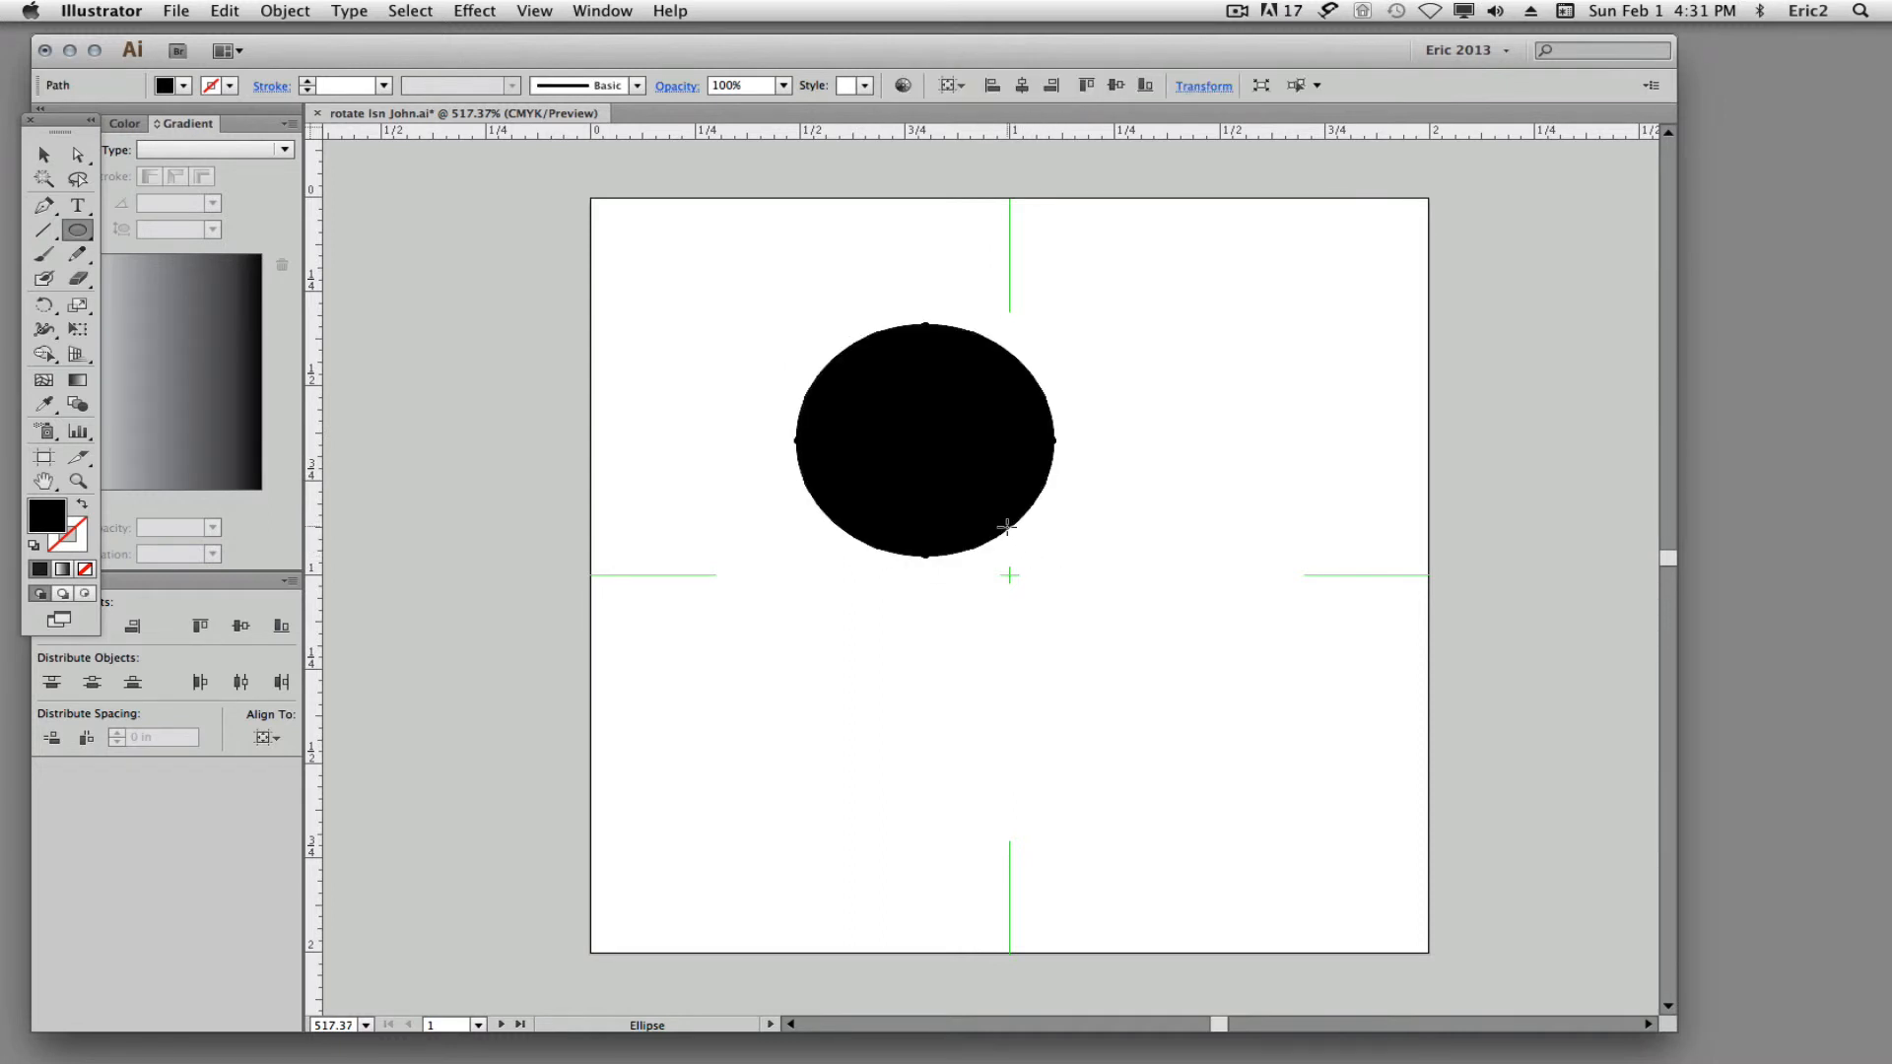
drag(985, 505, 1028, 512)
Select both overlapping circles and subtract the front one with Pathfinder's Minus Front to form a crescent
drag(760, 290, 1210, 651)
click(602, 10)
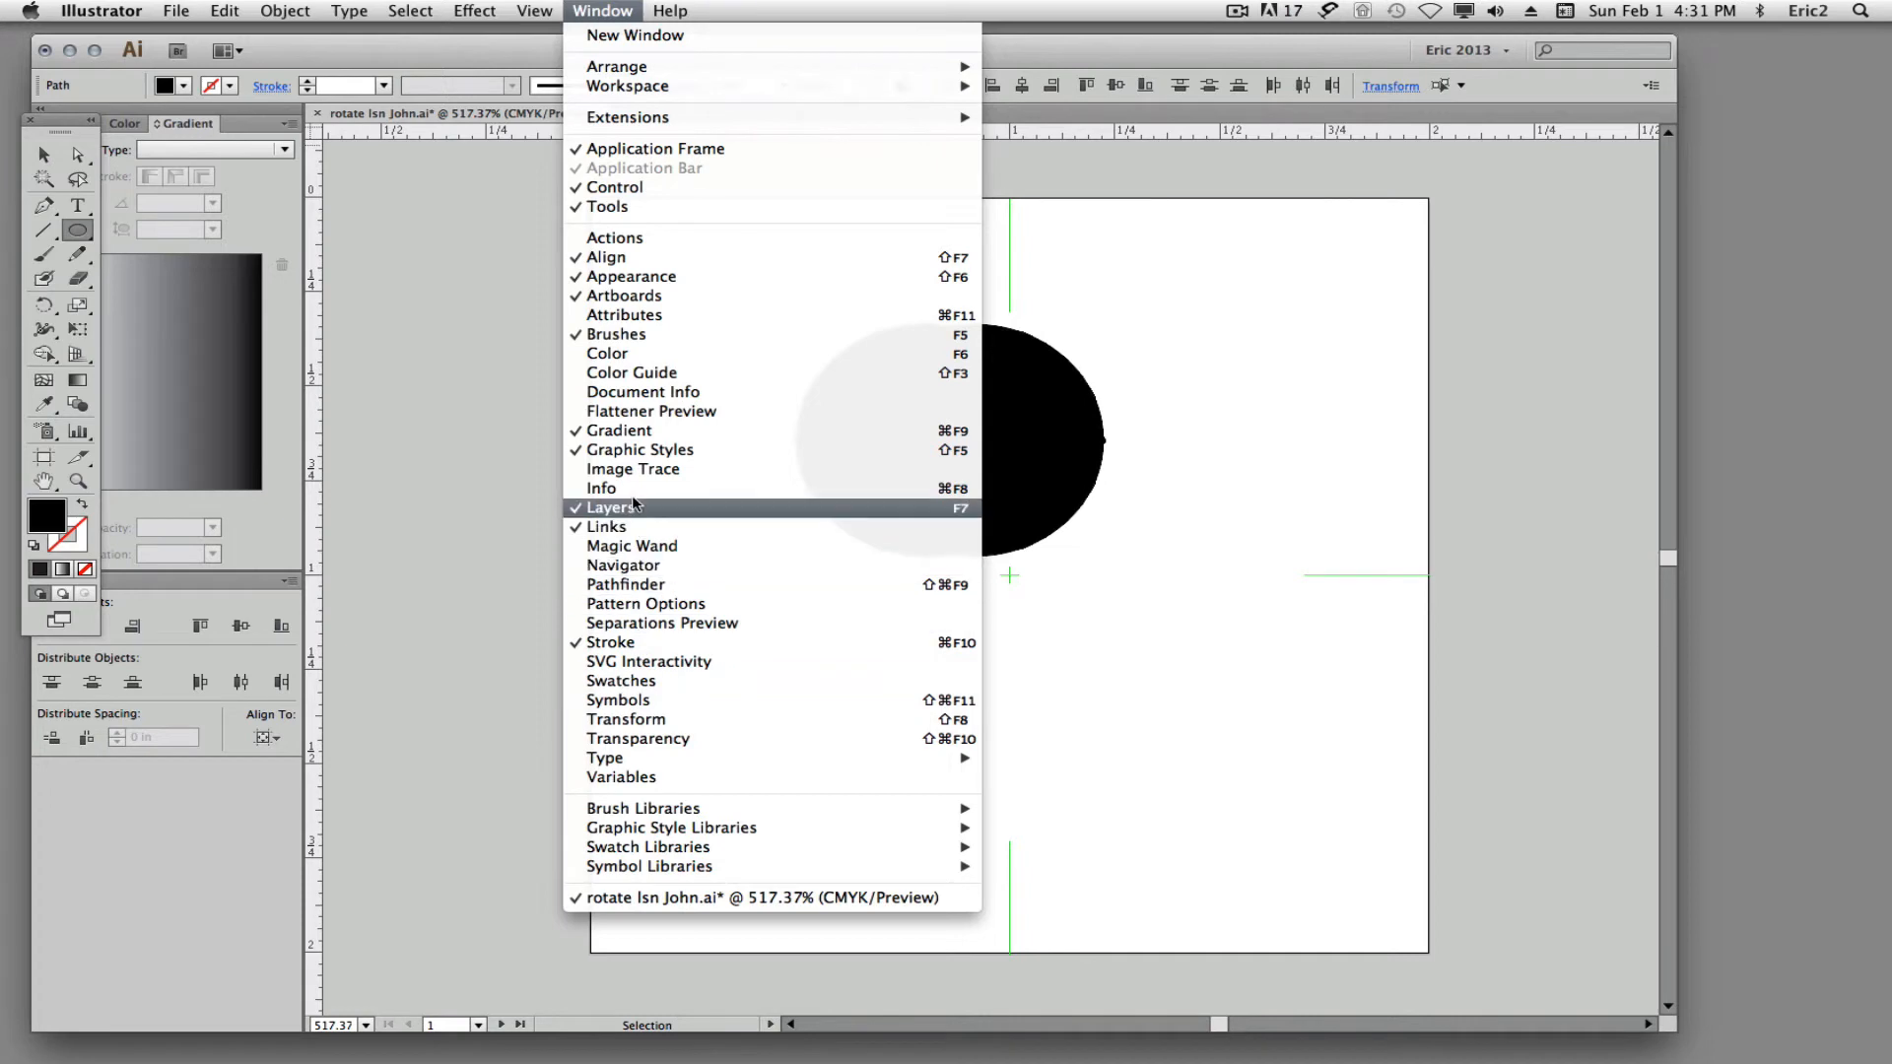
click(629, 584)
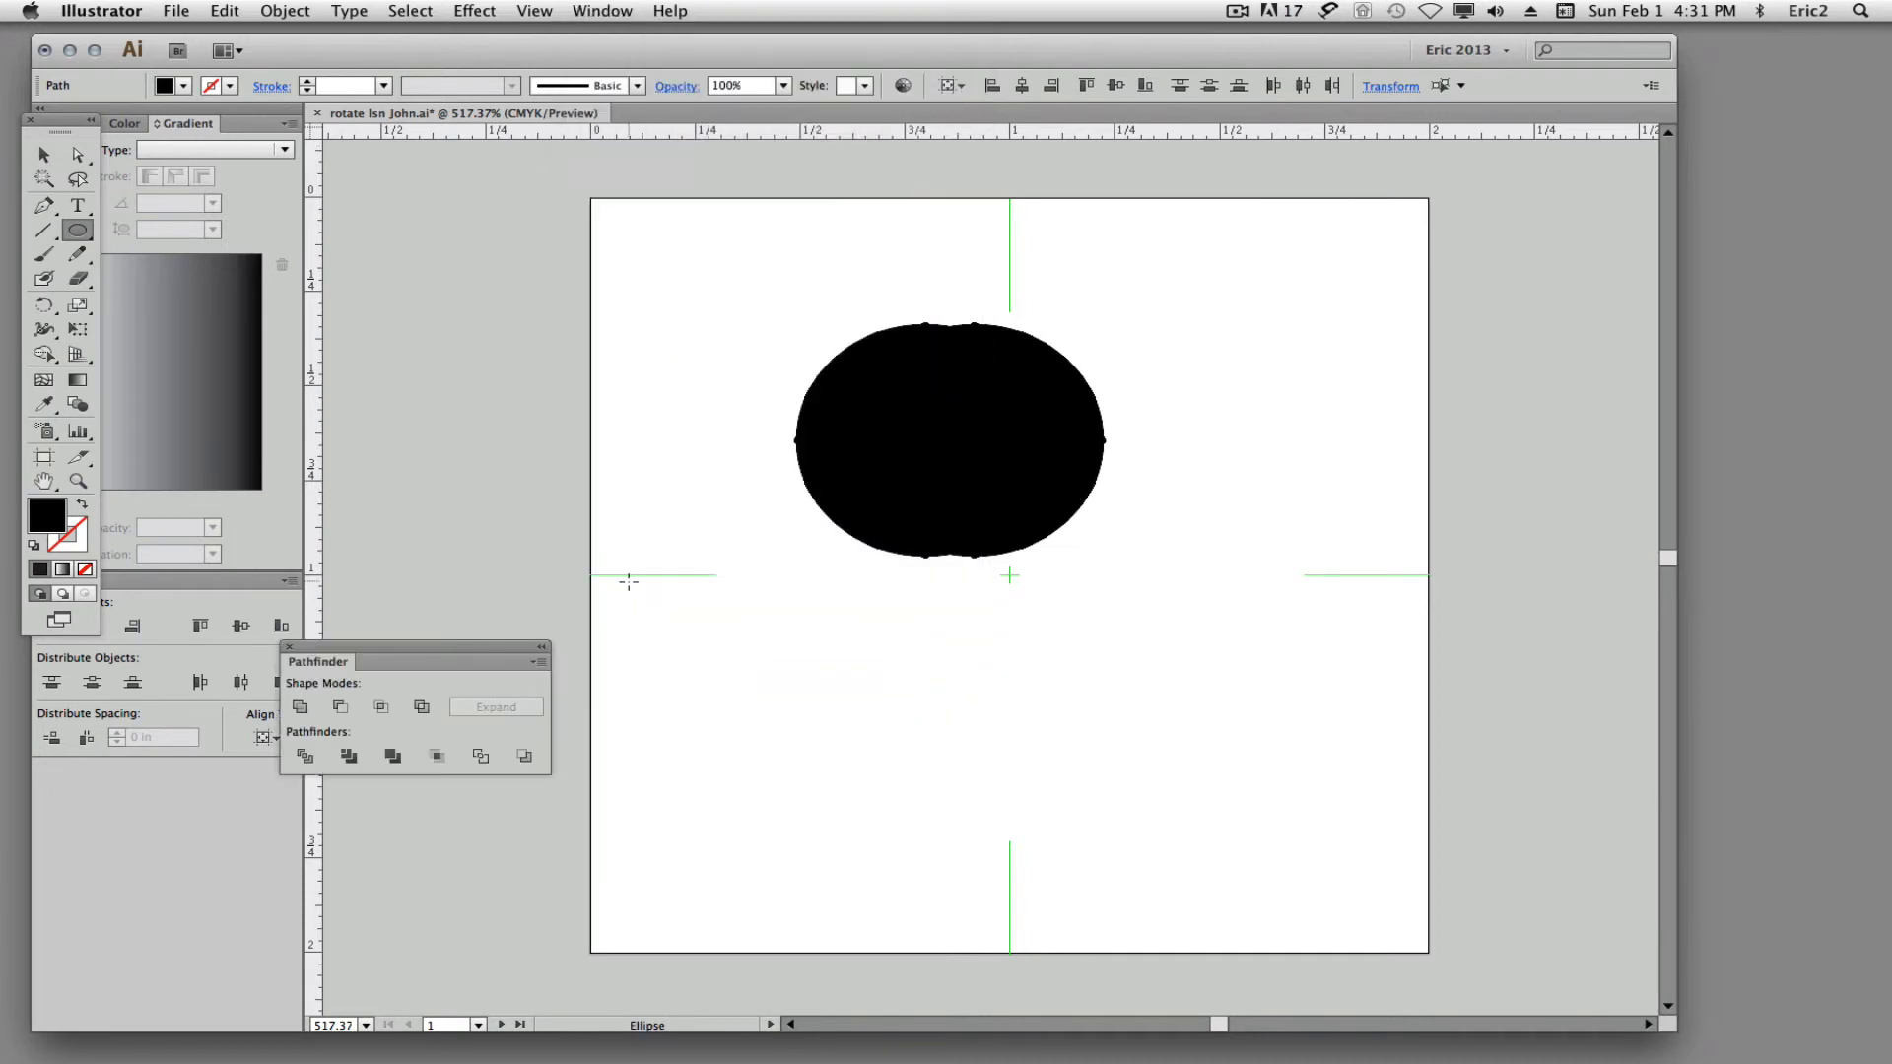
click(340, 707)
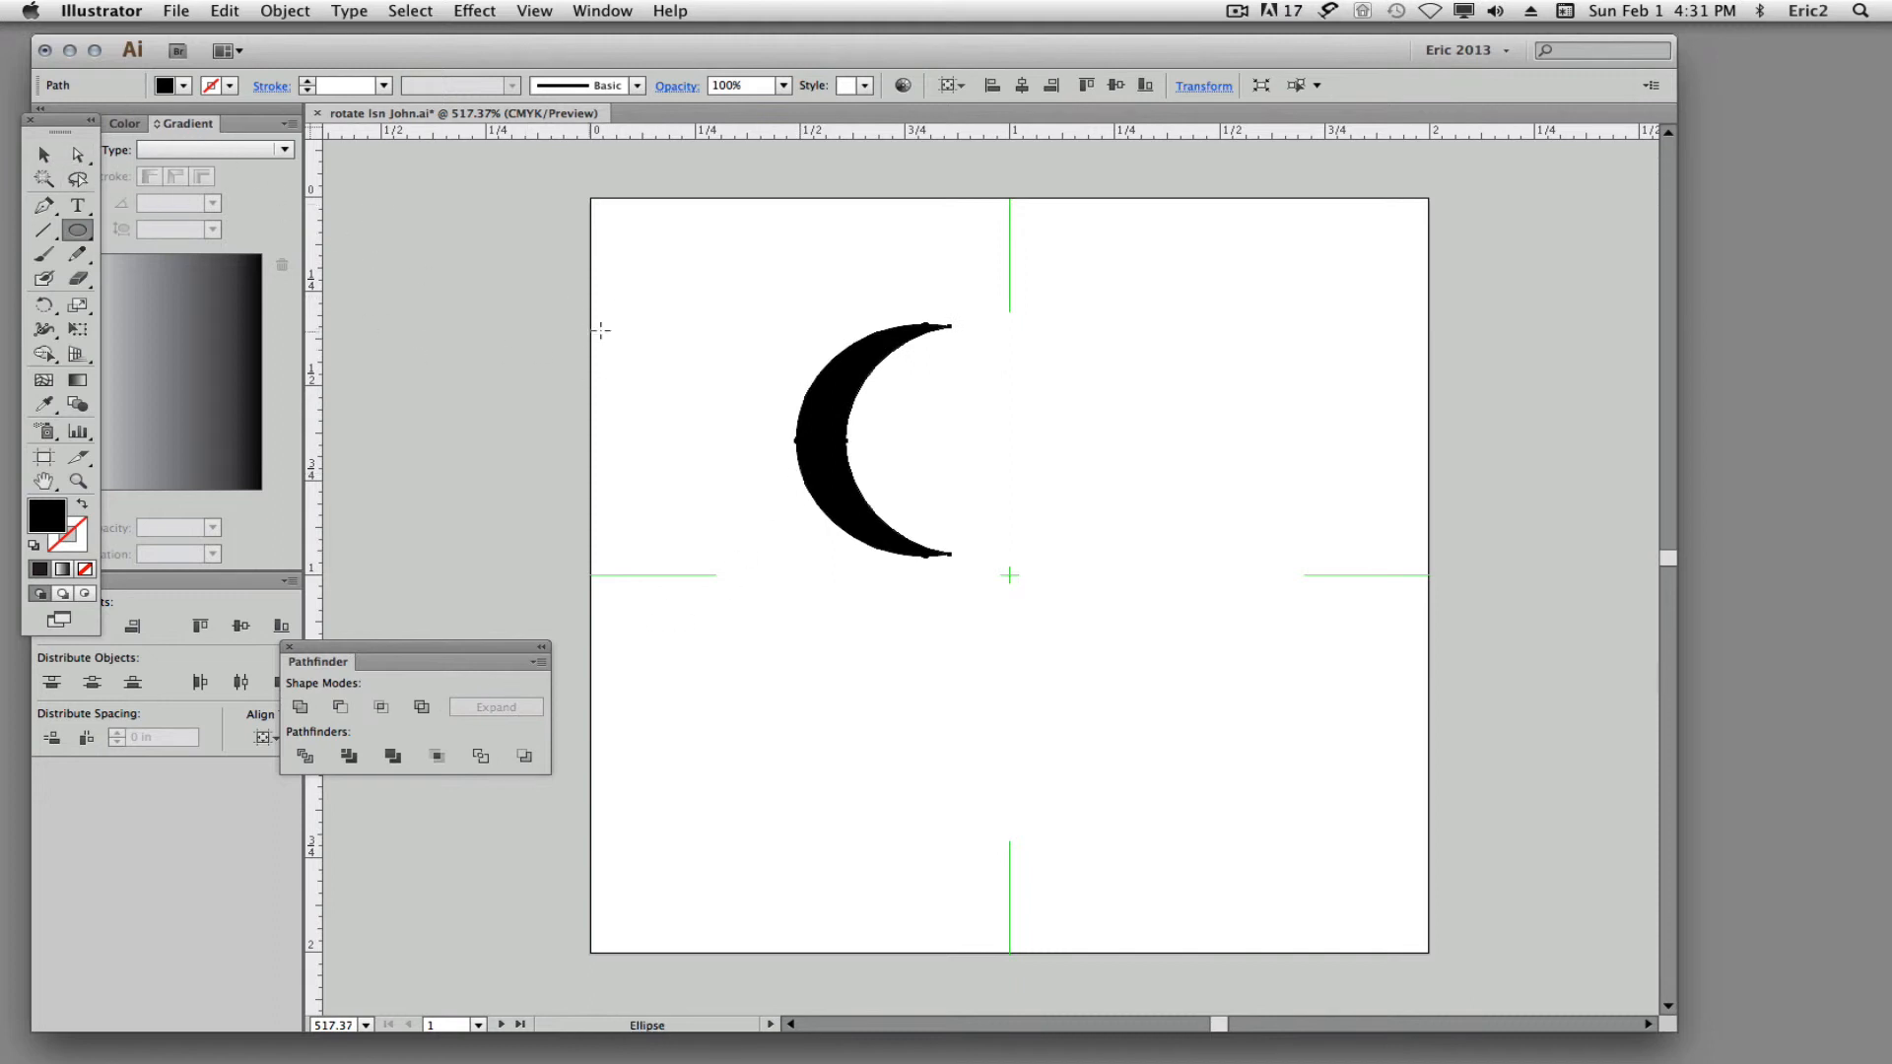
Move the crescent closer to the artboard's vertical centre line and tilt it counterclockwise
key(super)
drag(834, 498, 903, 502)
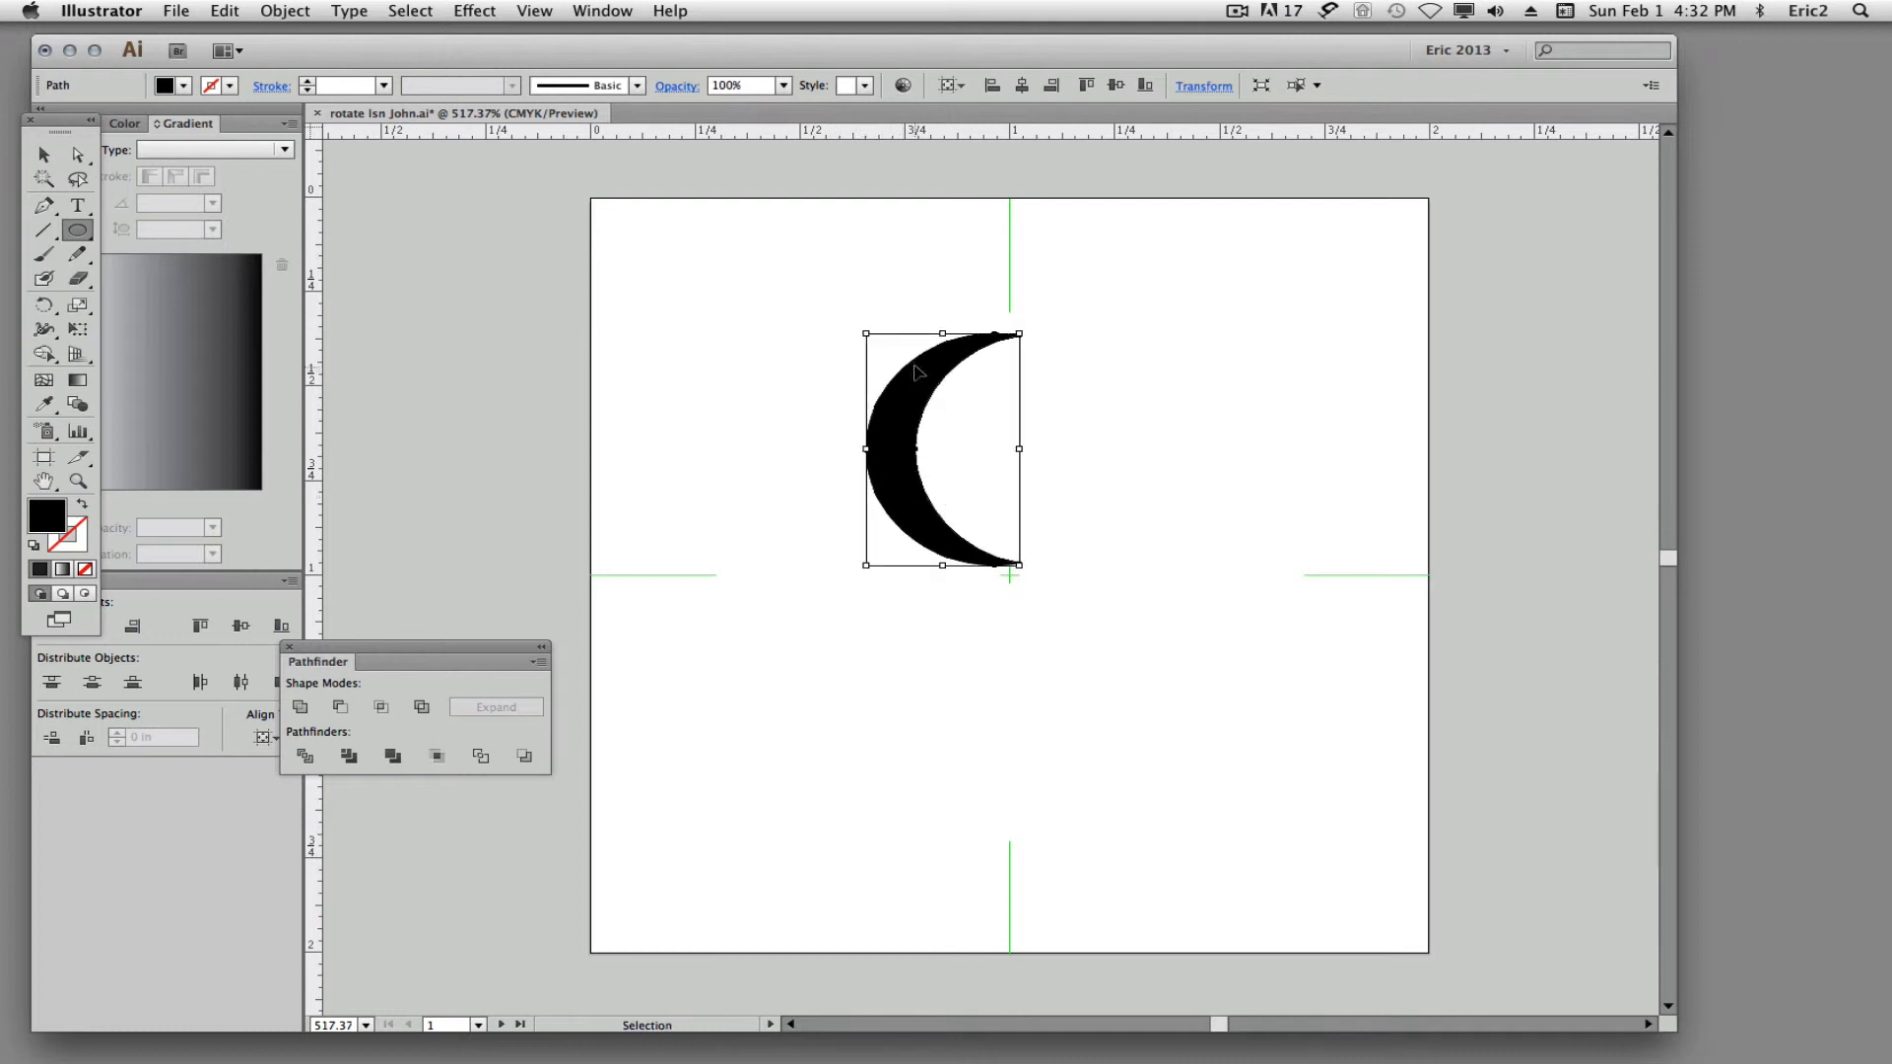
drag(856, 325, 823, 377)
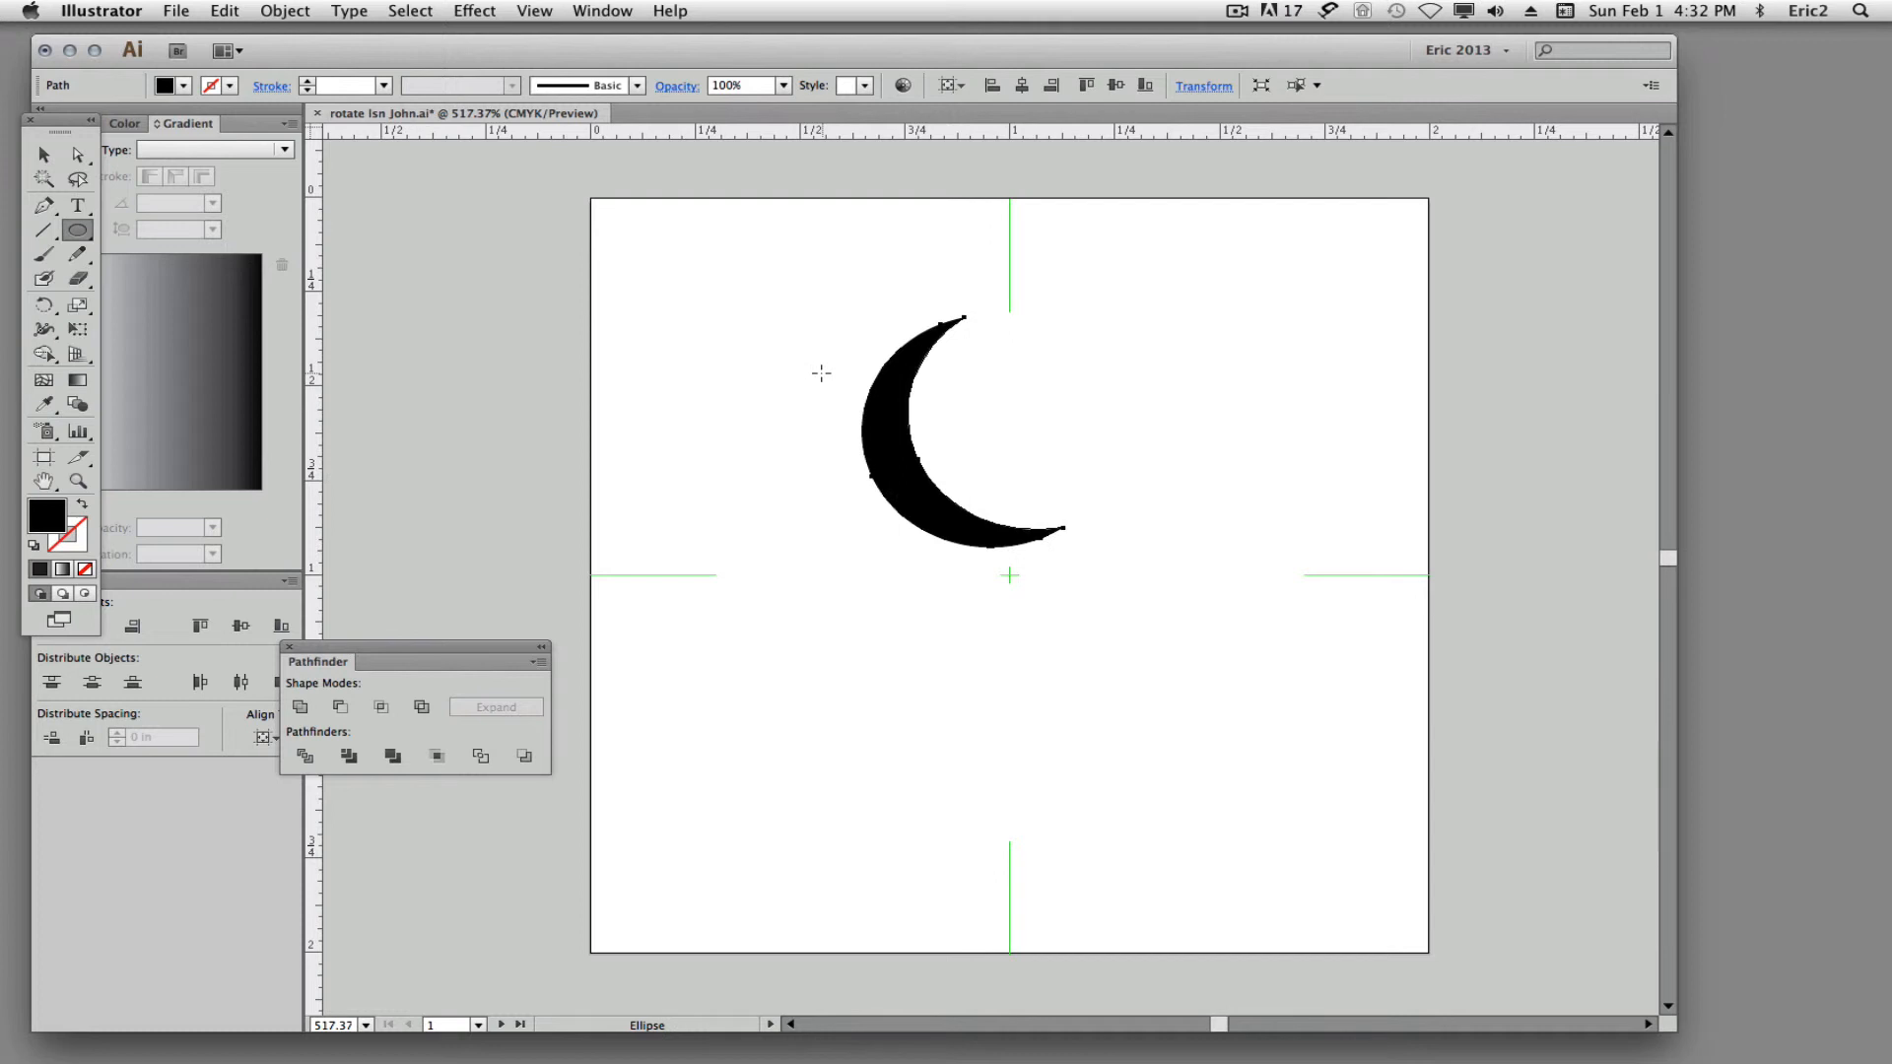
Create a copy of the crescent rotated 360/40 degrees about the artboard's centre mark
key(r)
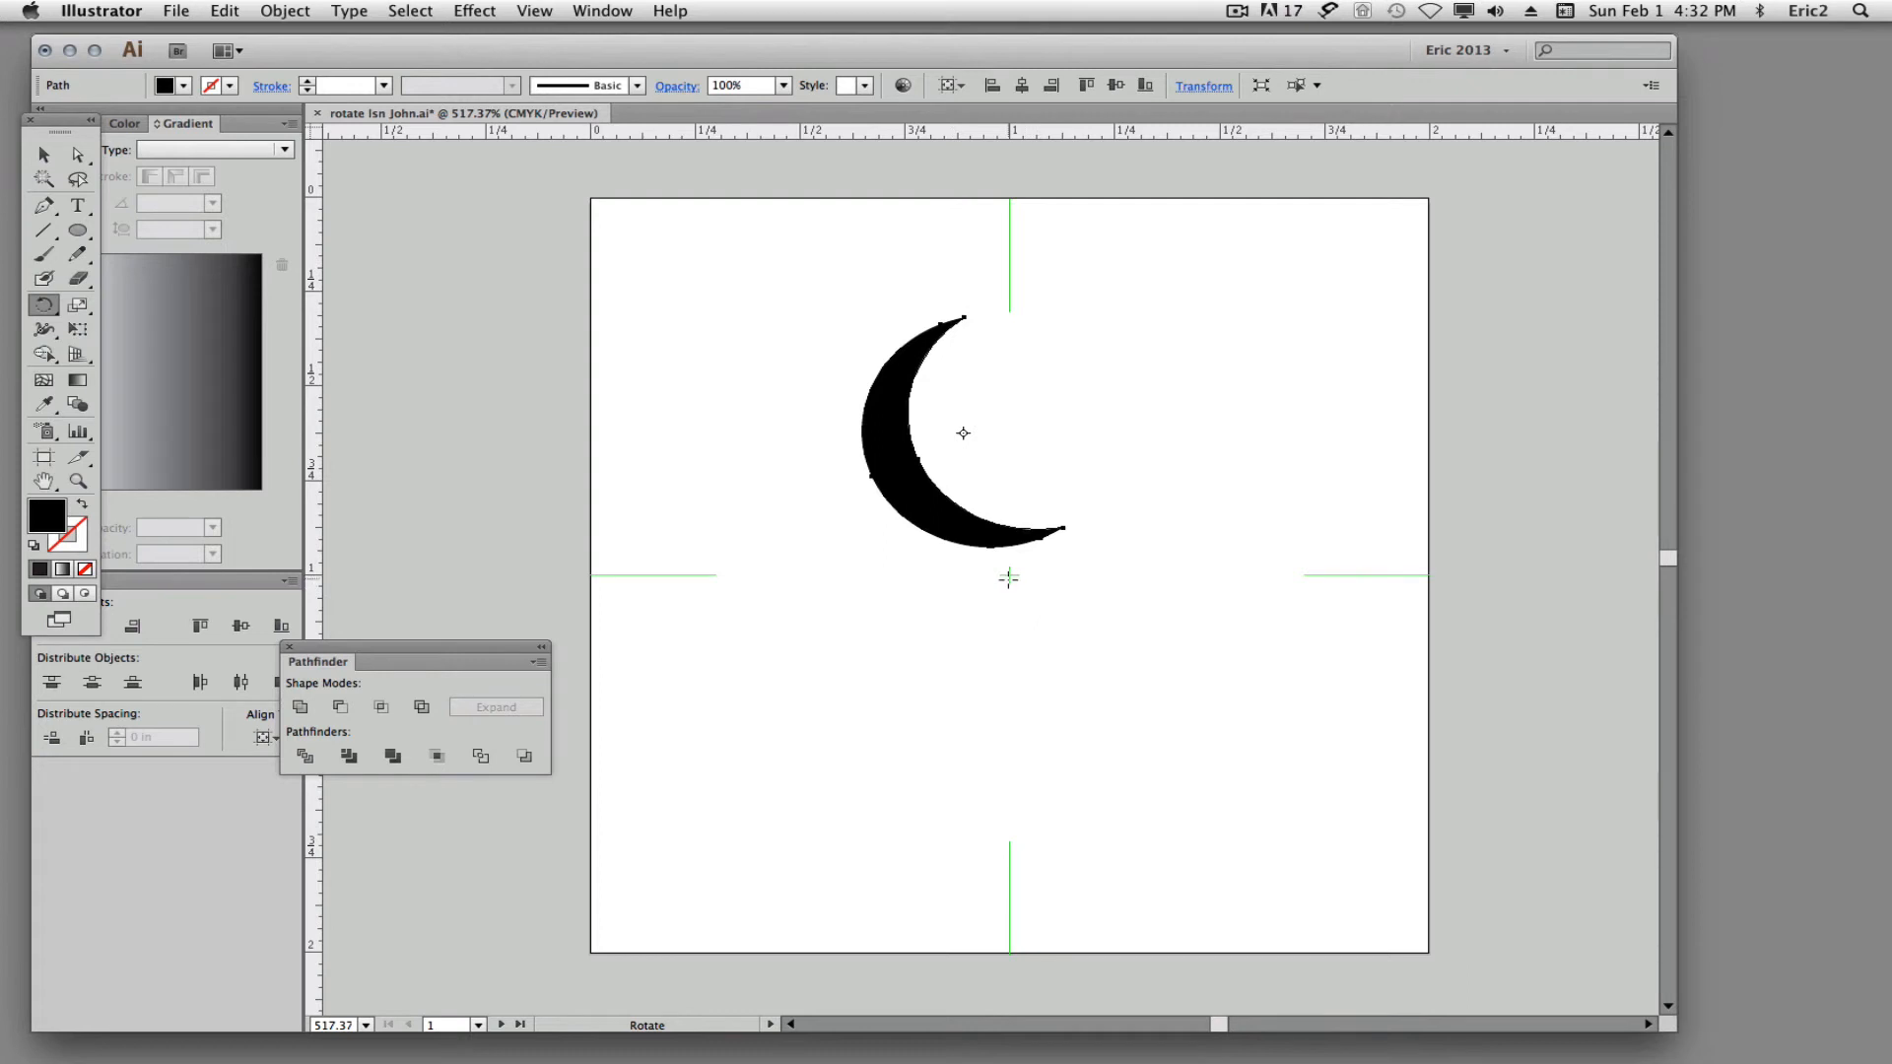
alt+click(1009, 575)
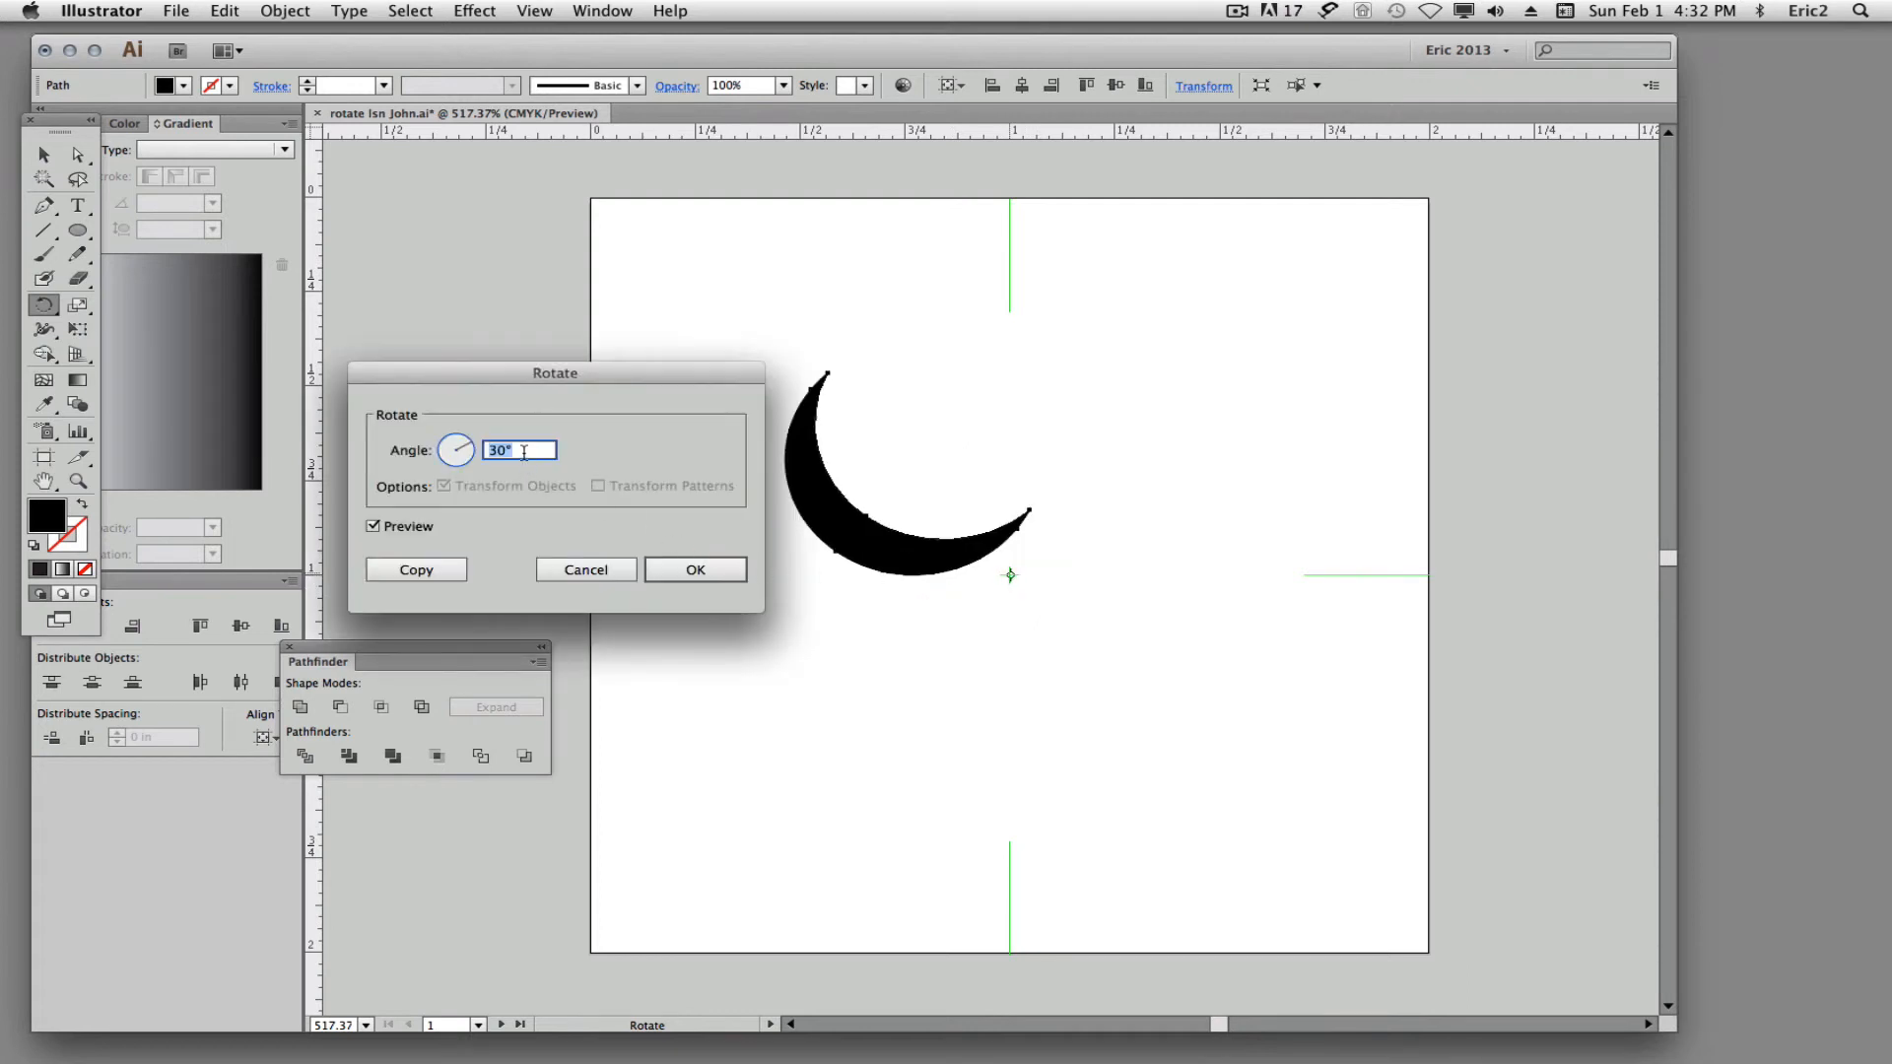
text(360/40)
click(421, 569)
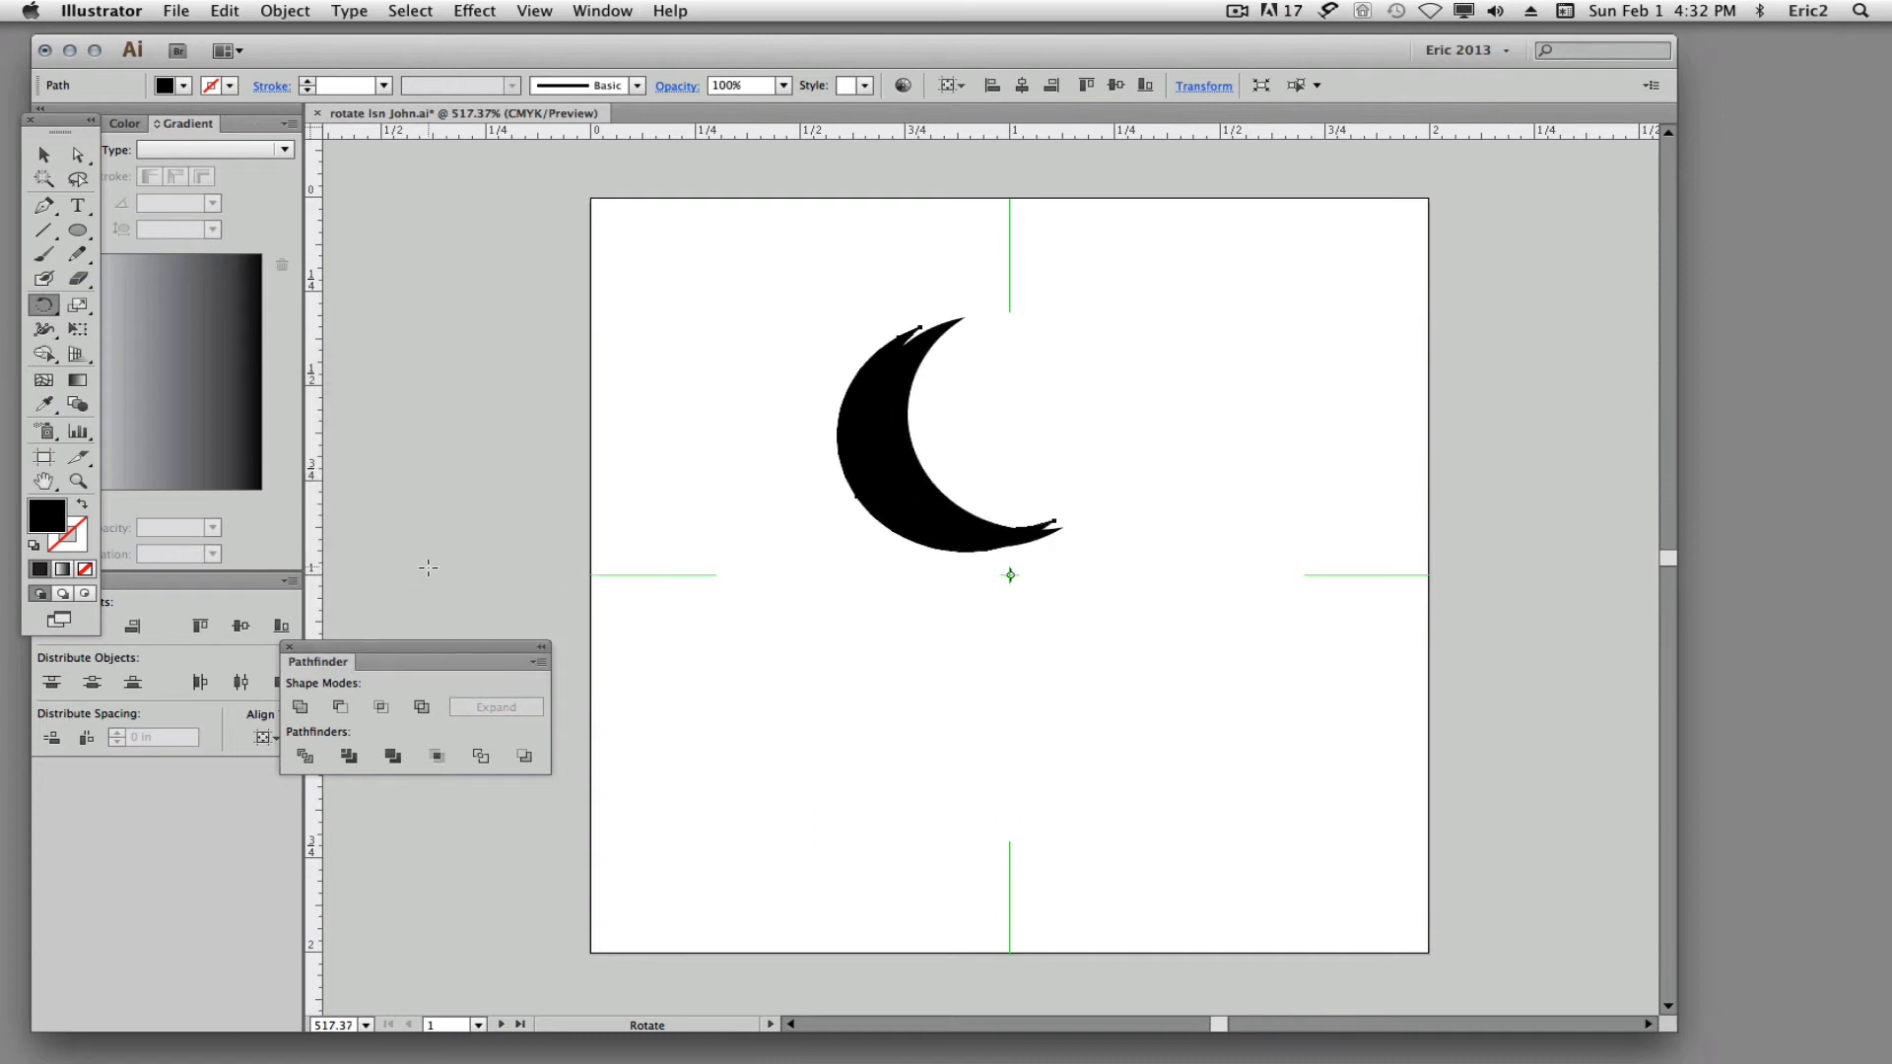
Repeat the rotated crescent copy with Transform Again until the copies sweep counterclockwise around the centre mark to the artboard's lower right
key(super+d)
key(super+d)
key(super+d)
key(super+d)
key(super+d)
key(super+d)
key(super+d)
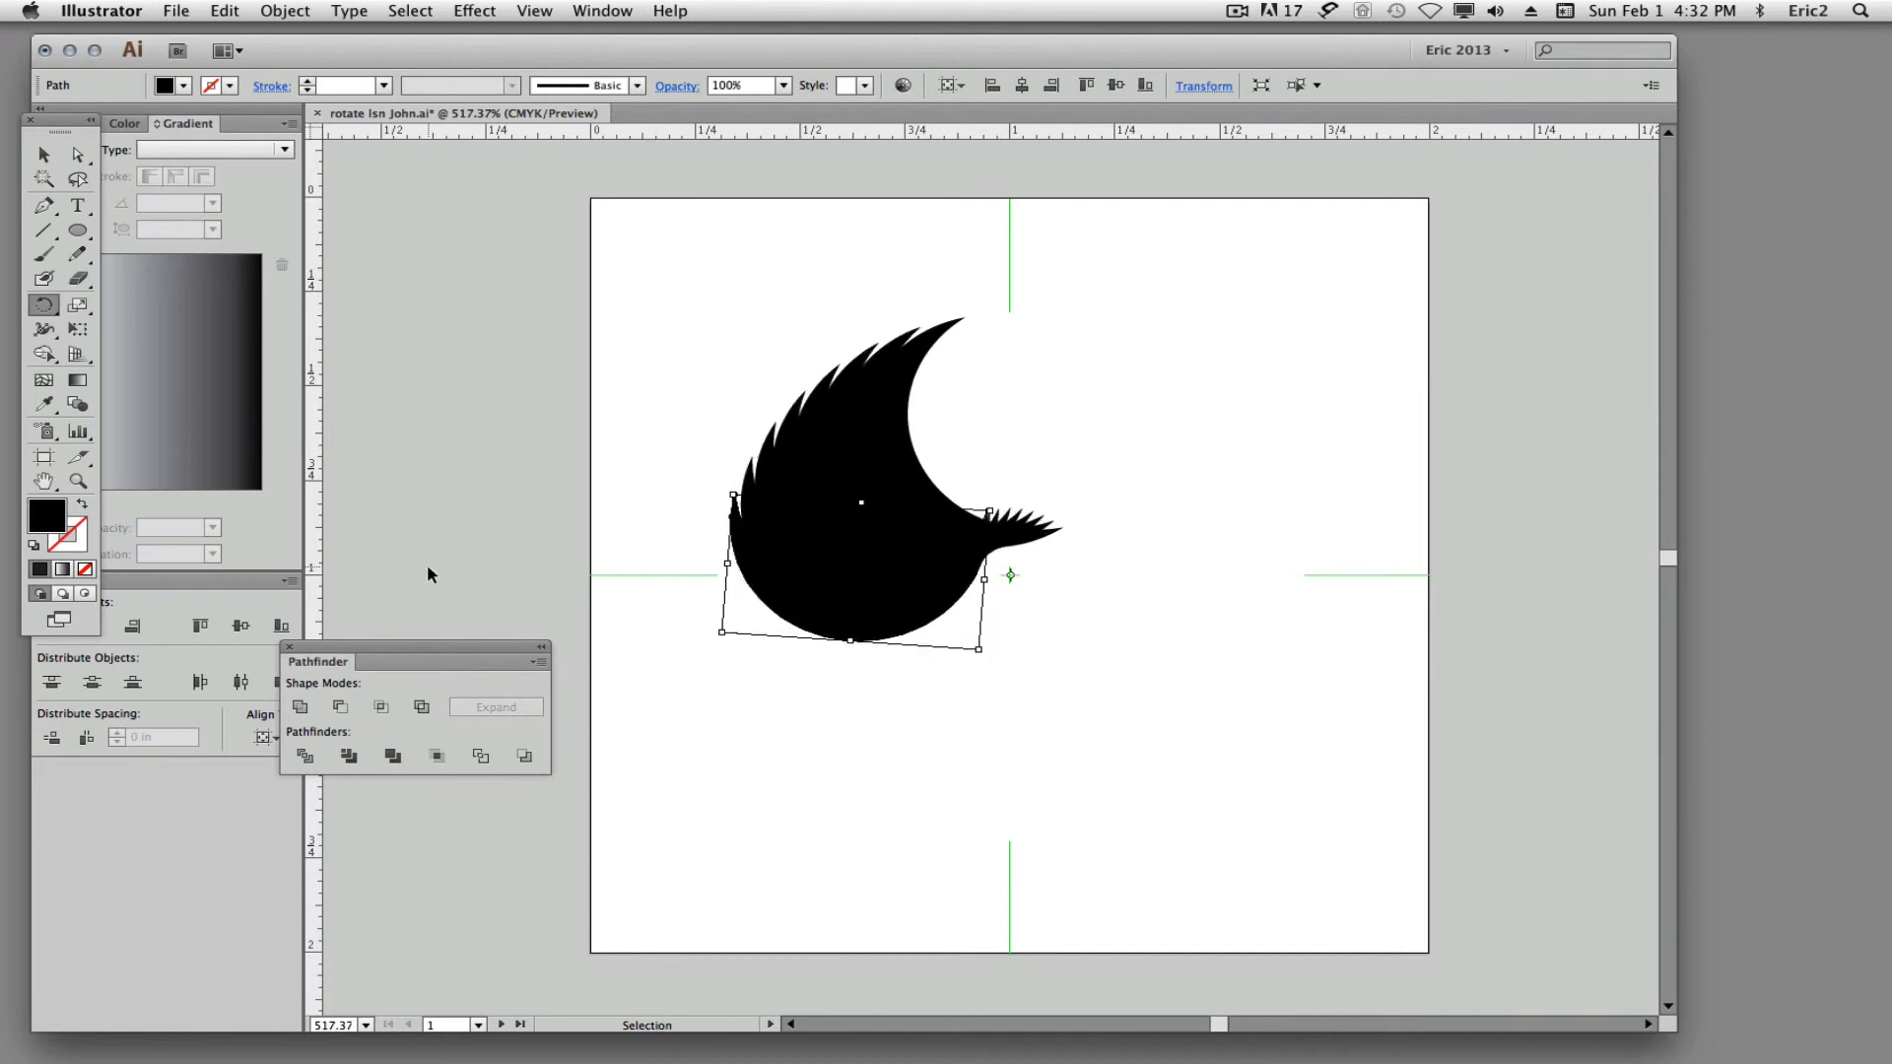
key(super+d)
key(super+d)
key(super+d)
key(super+d)
key(super+d)
key(super+d)
key(super+d)
key(super+d)
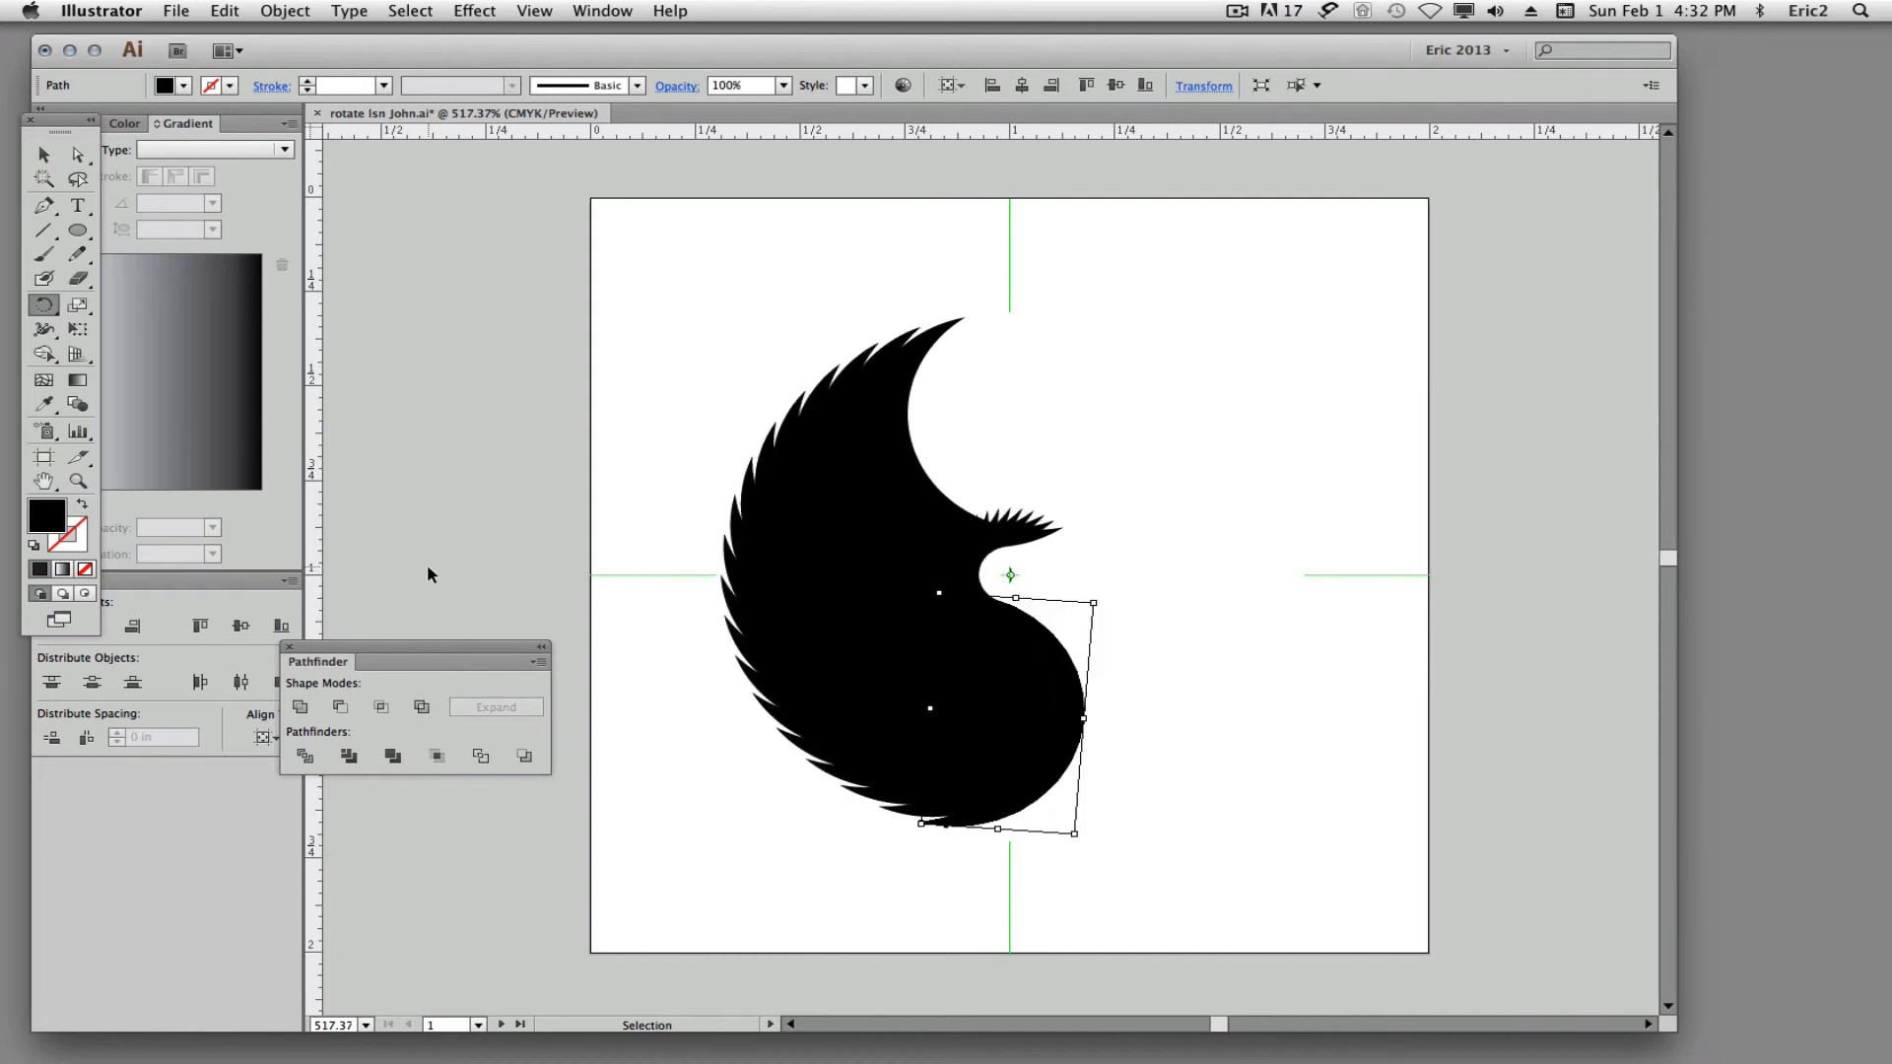
key(super+d)
key(super+d)
key(super+d)
key(super+d)
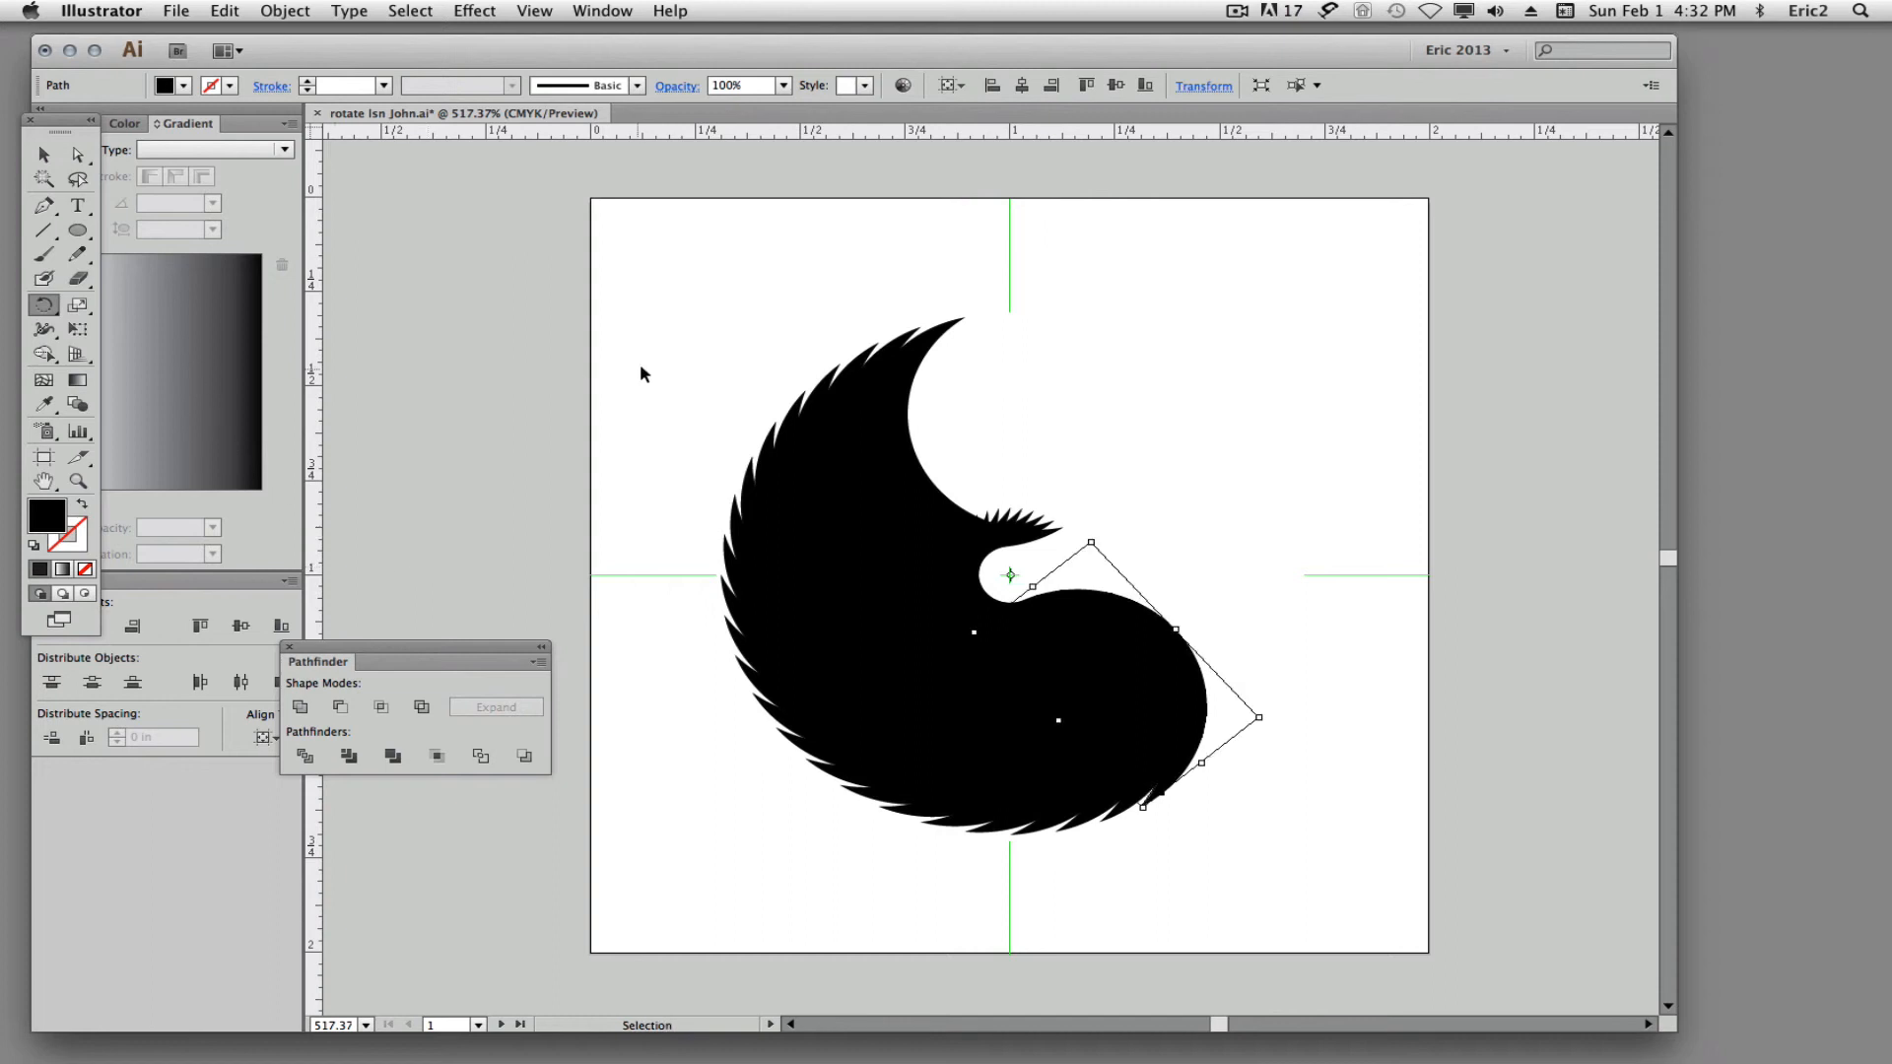
Select all the crescent copies, merge them into a single shape with Pathfinder's Unite, and clear the selection
drag(691, 267, 1288, 891)
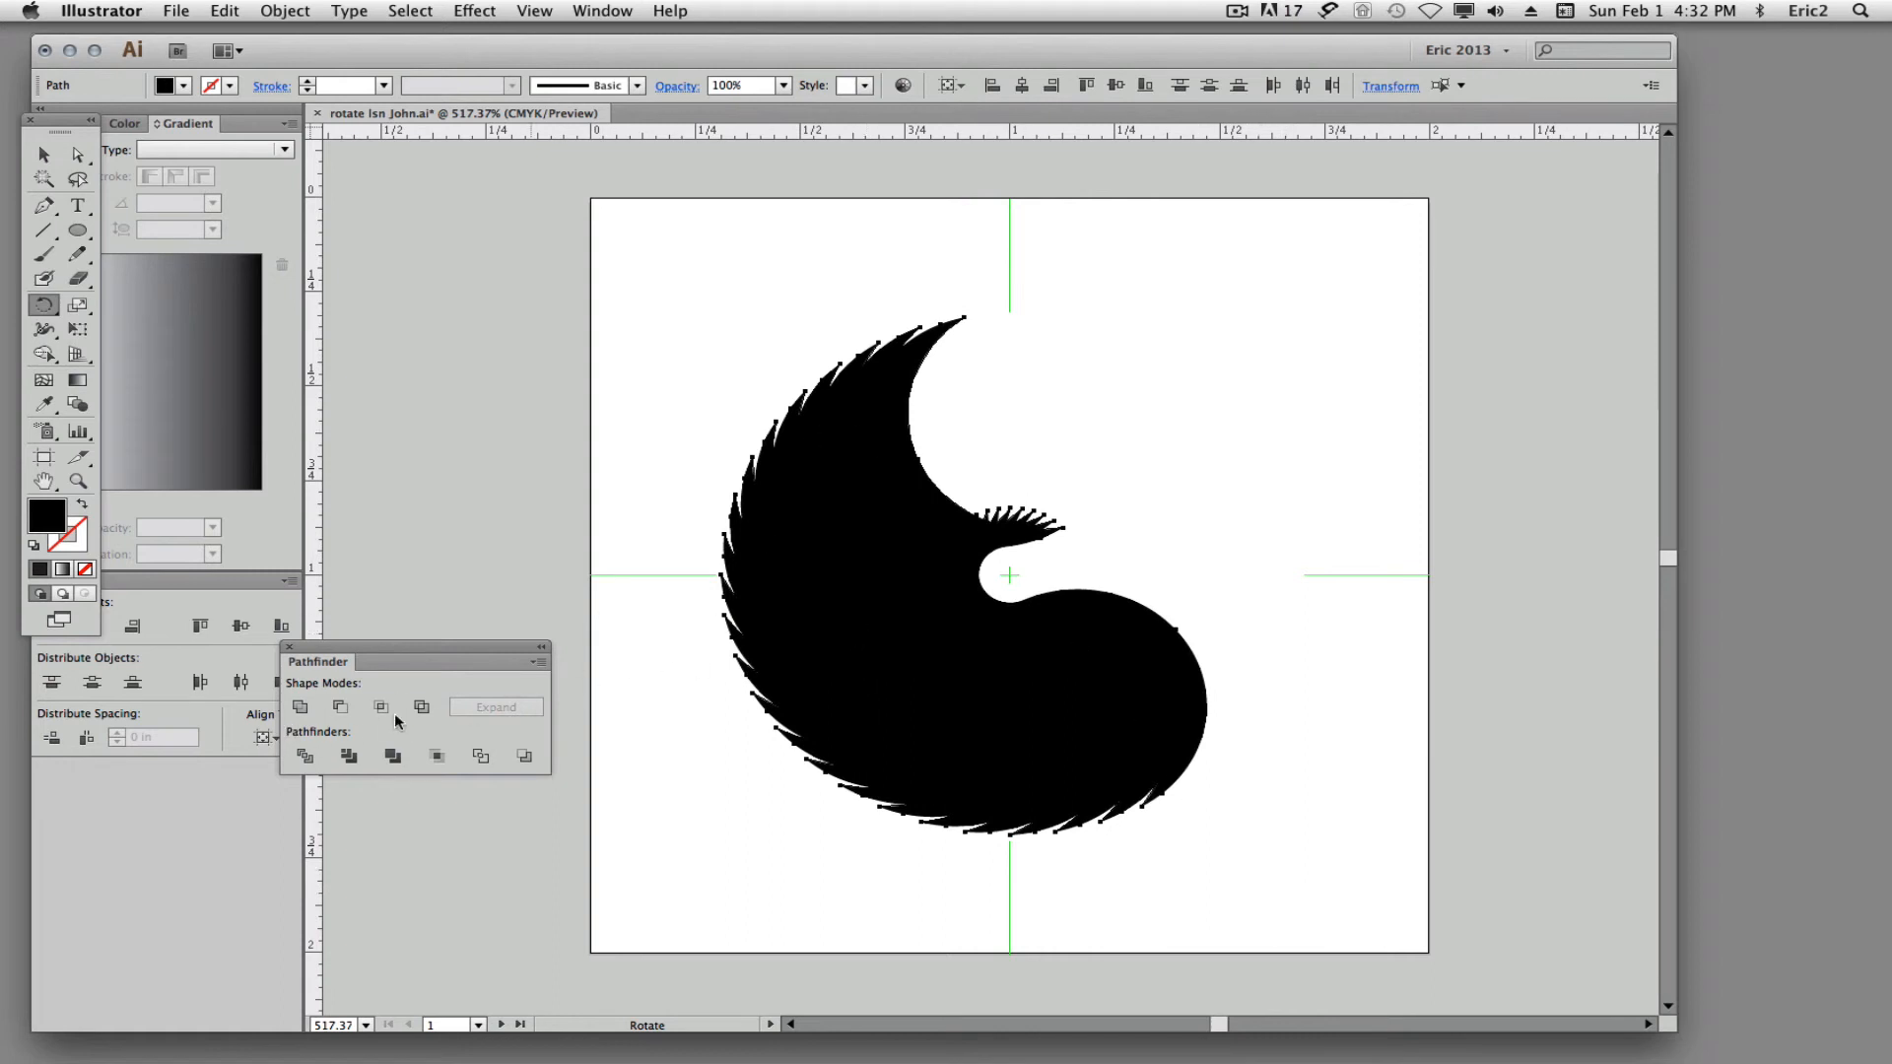
click(301, 708)
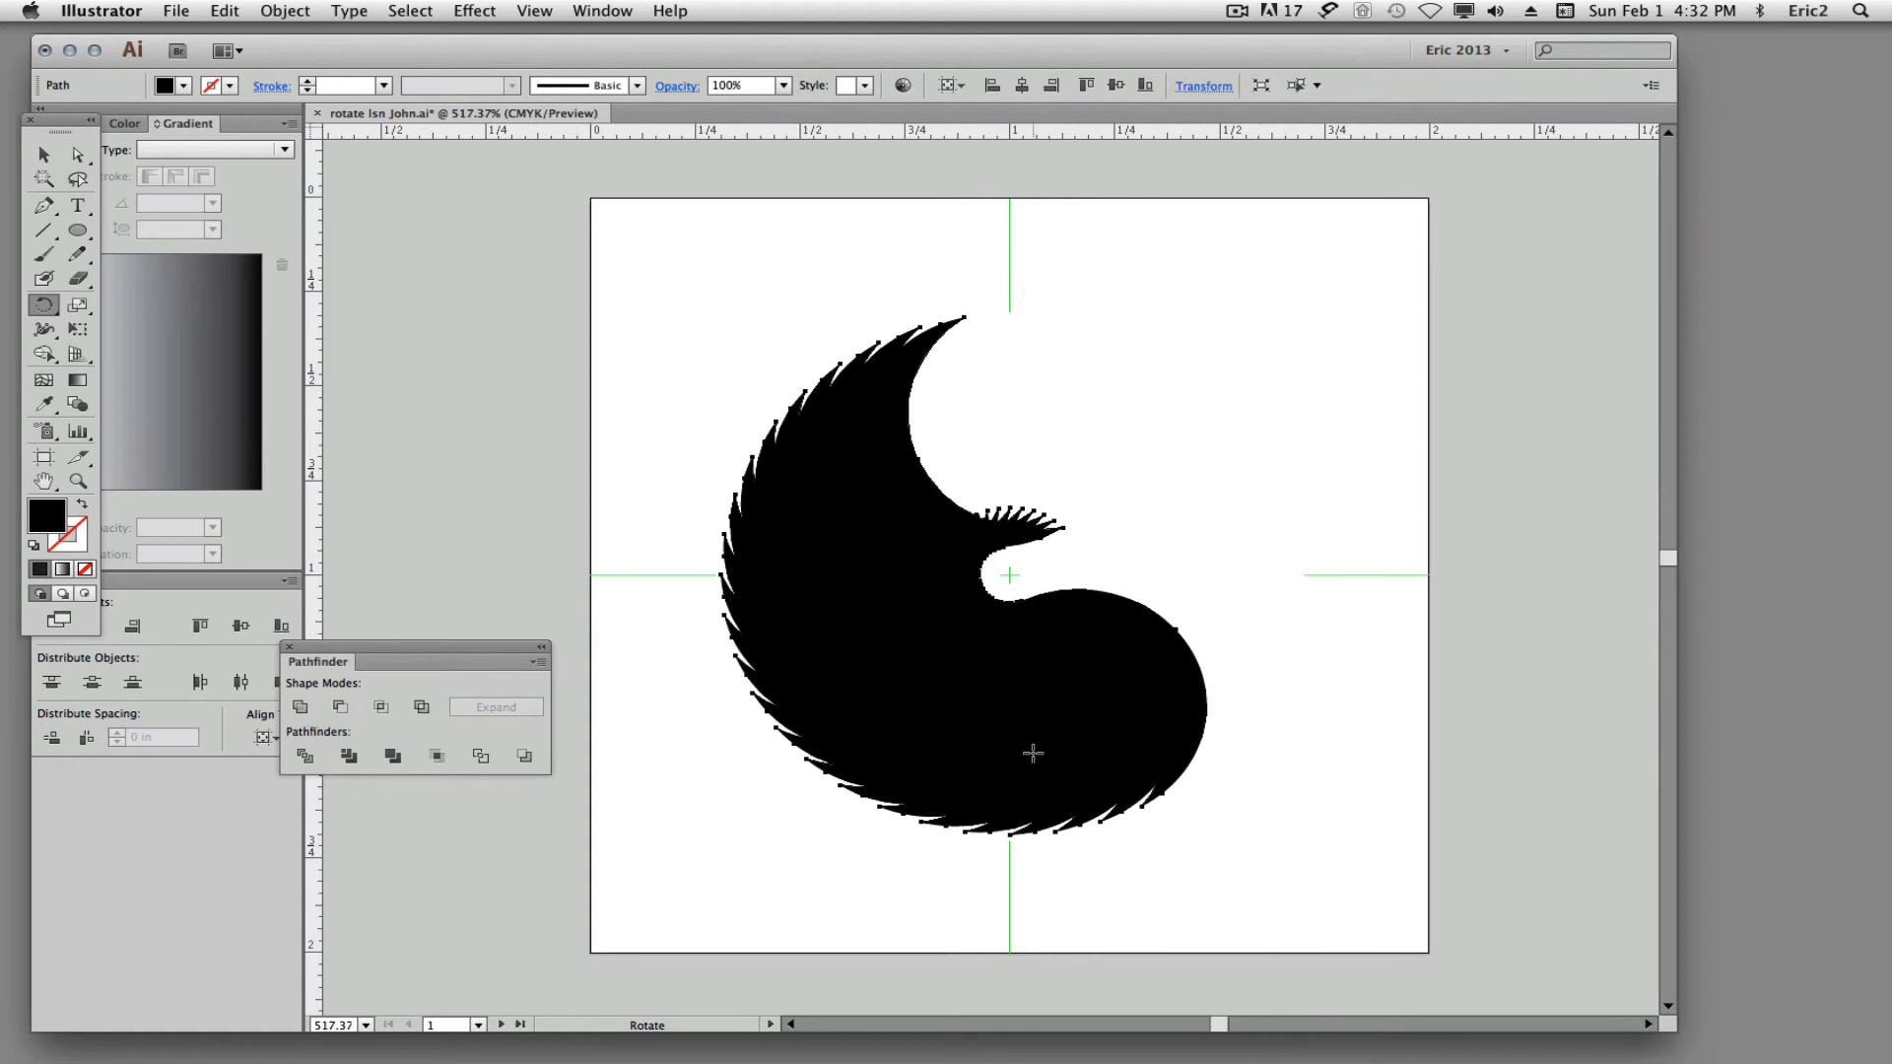
super+click(1167, 498)
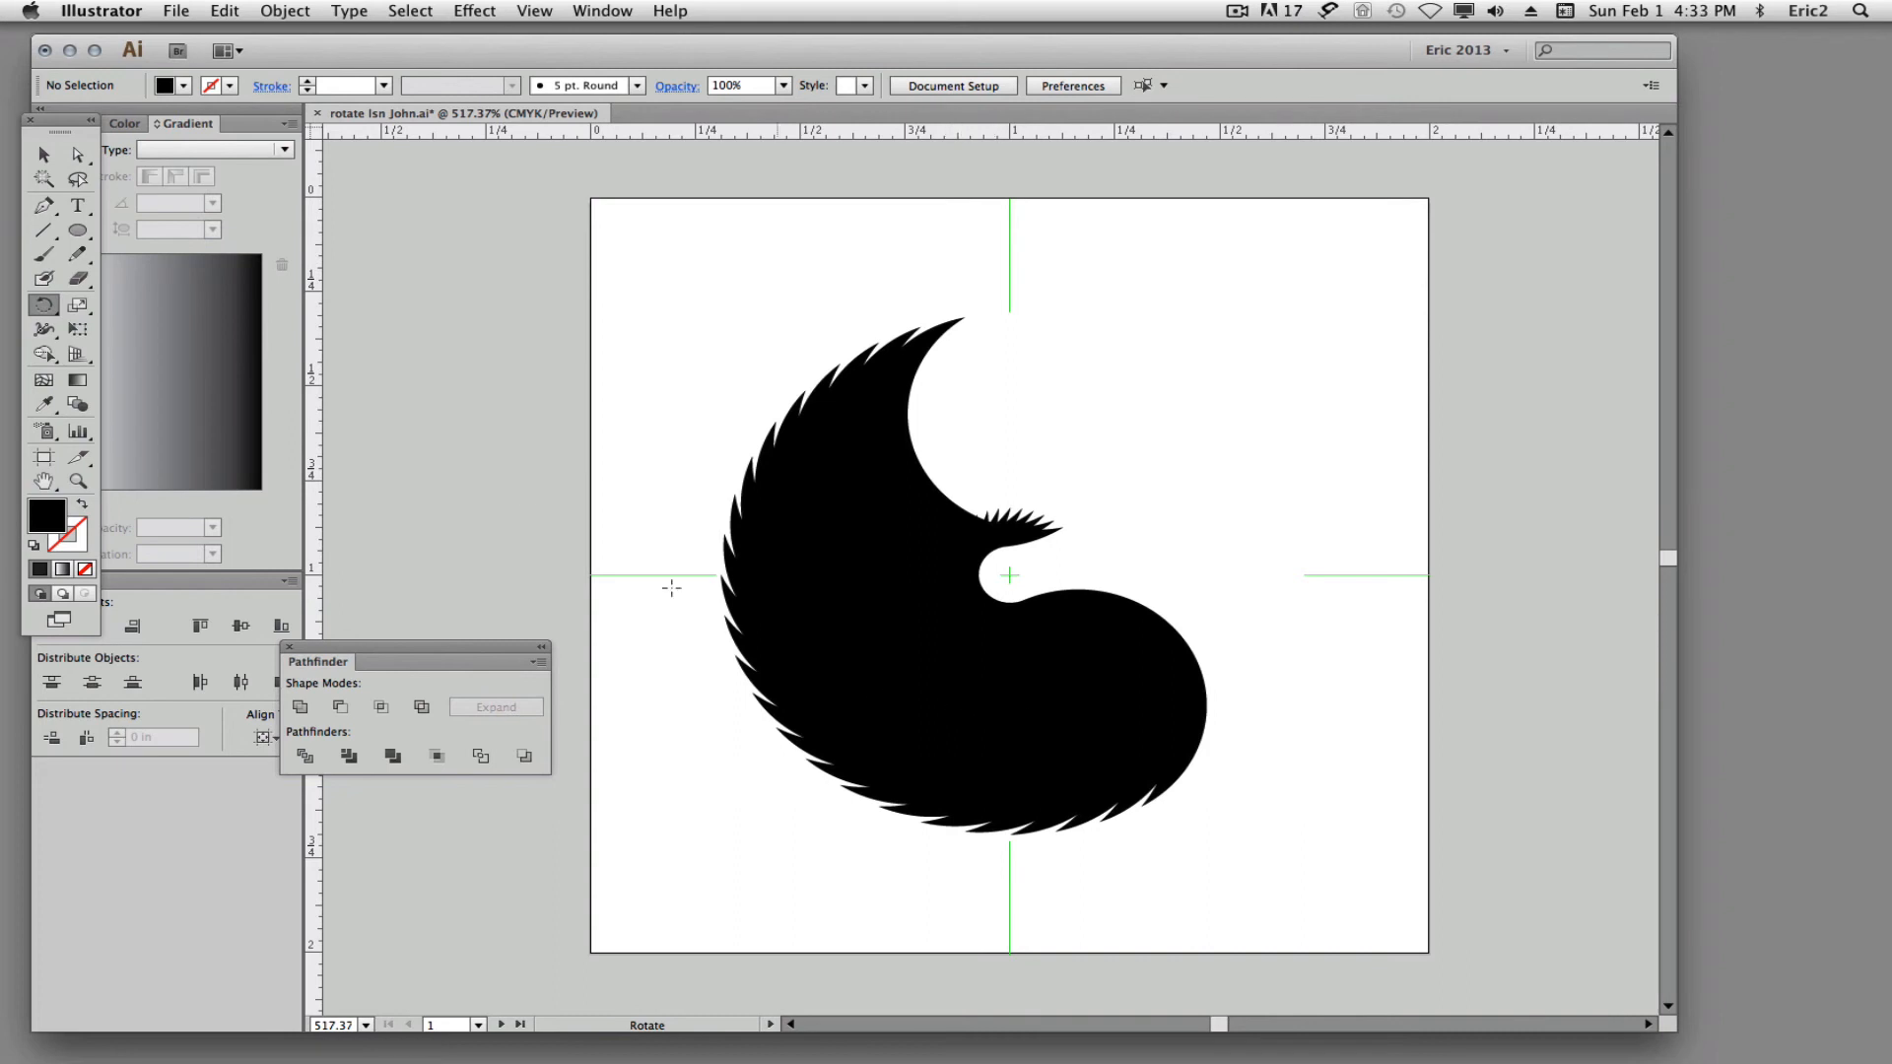
Draw a circle inside the merged shape's rounded lower-right end and cut it out with Pathfinder's Minus Front
click(79, 231)
mouse_move(1195, 788)
mouse_down()
mouse_move(1246, 815)
mouse_move(1183, 782)
mouse_up()
key(super+z)
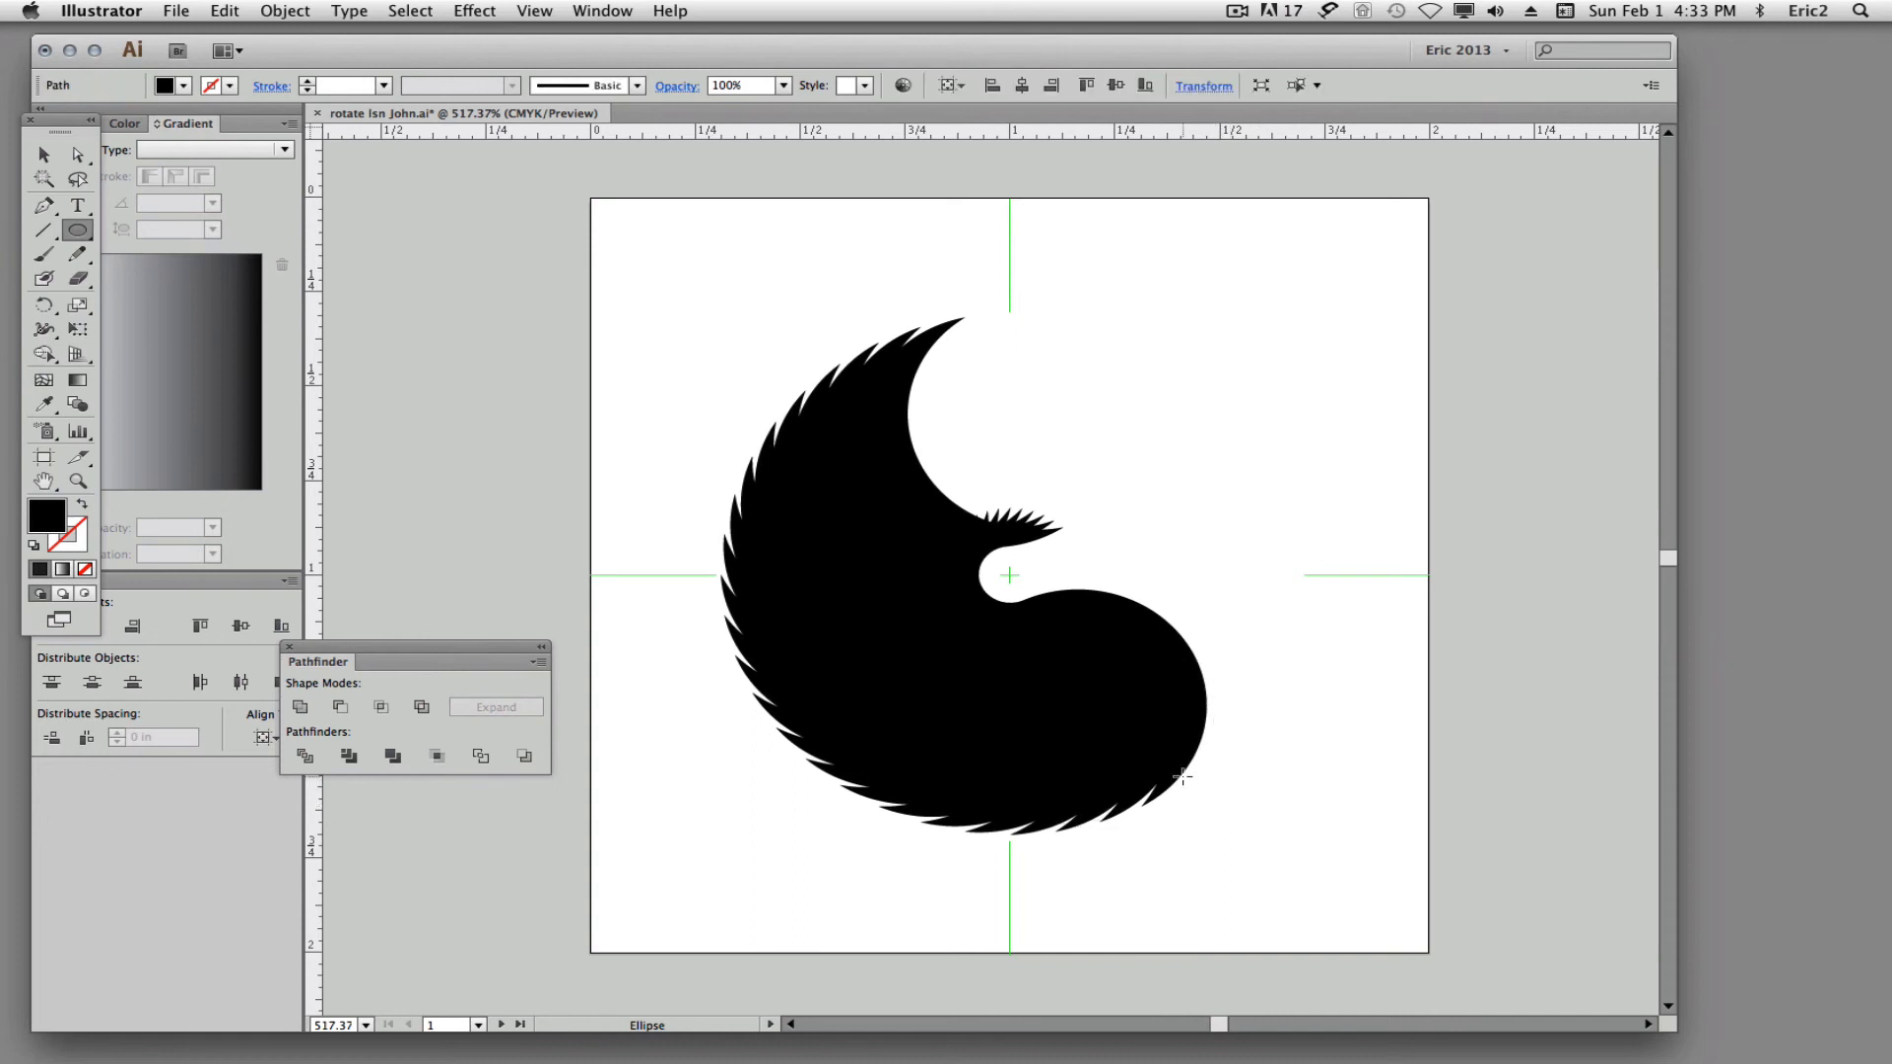
drag(655, 234, 1388, 939)
click(340, 707)
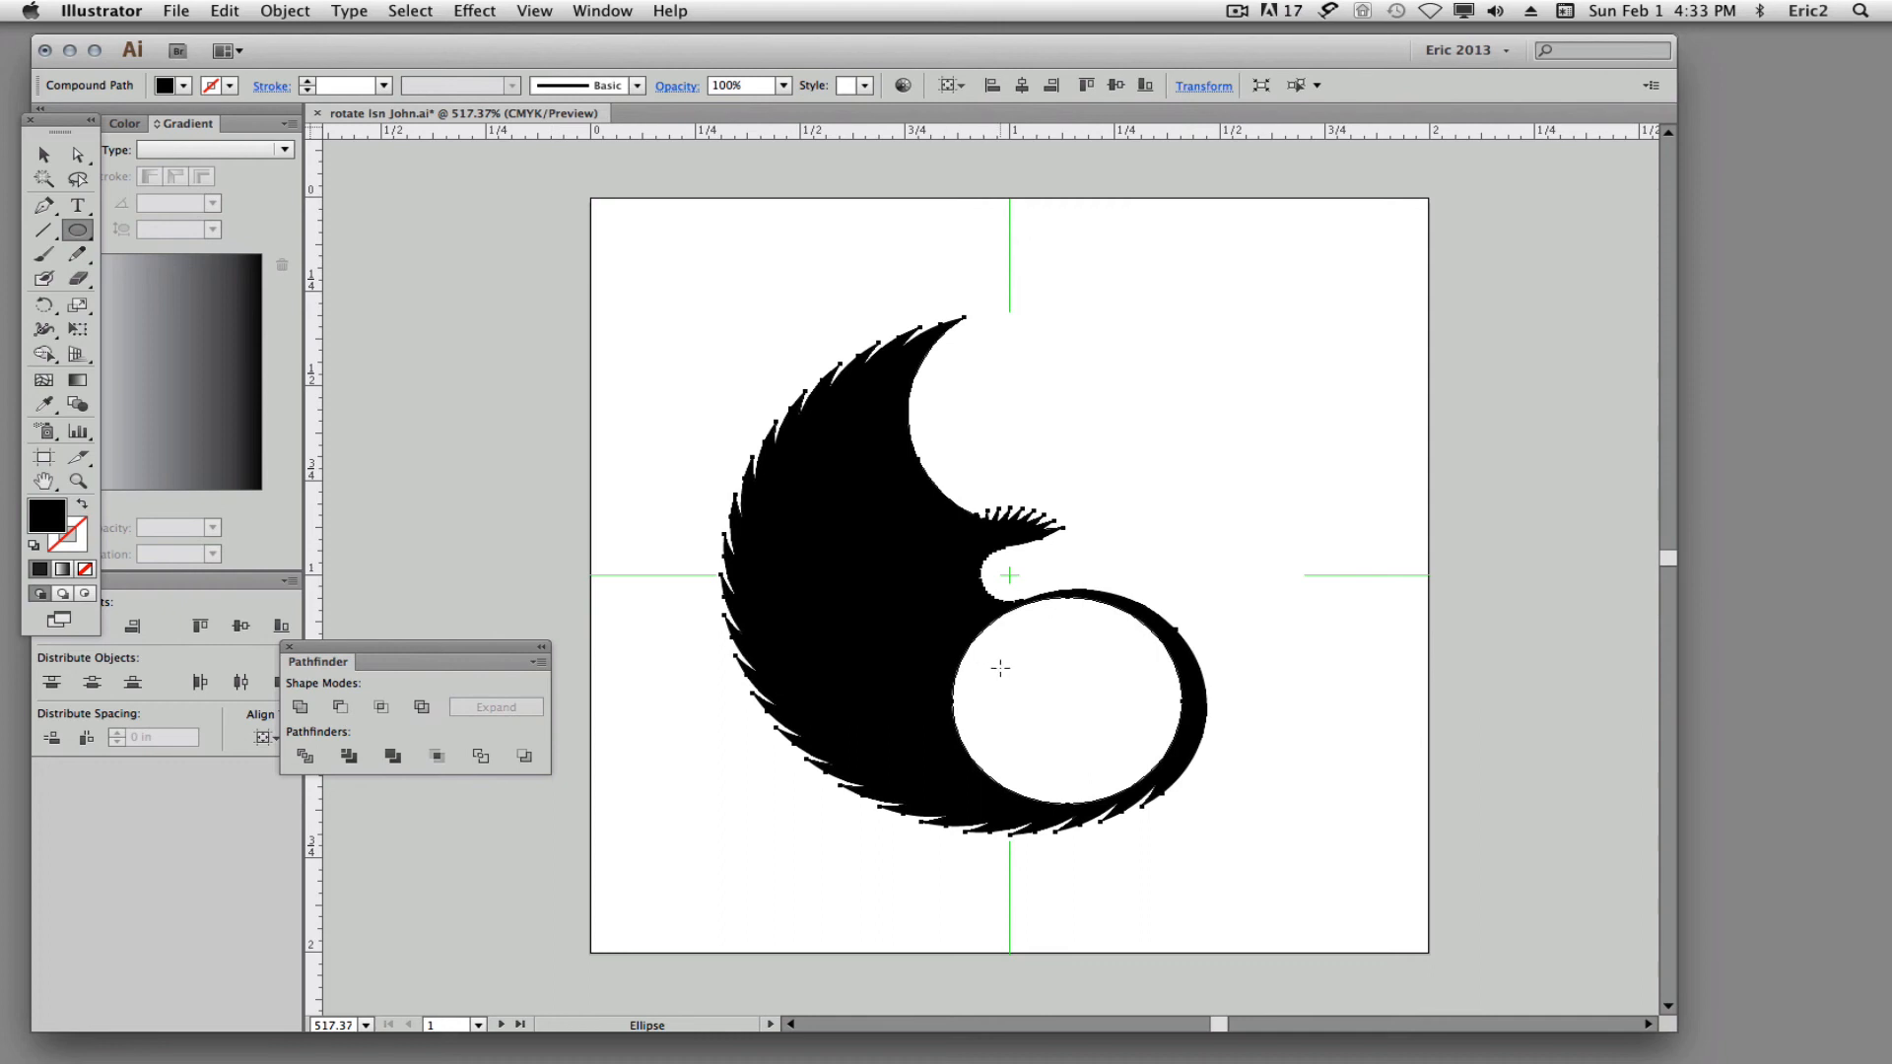
super+click(1299, 496)
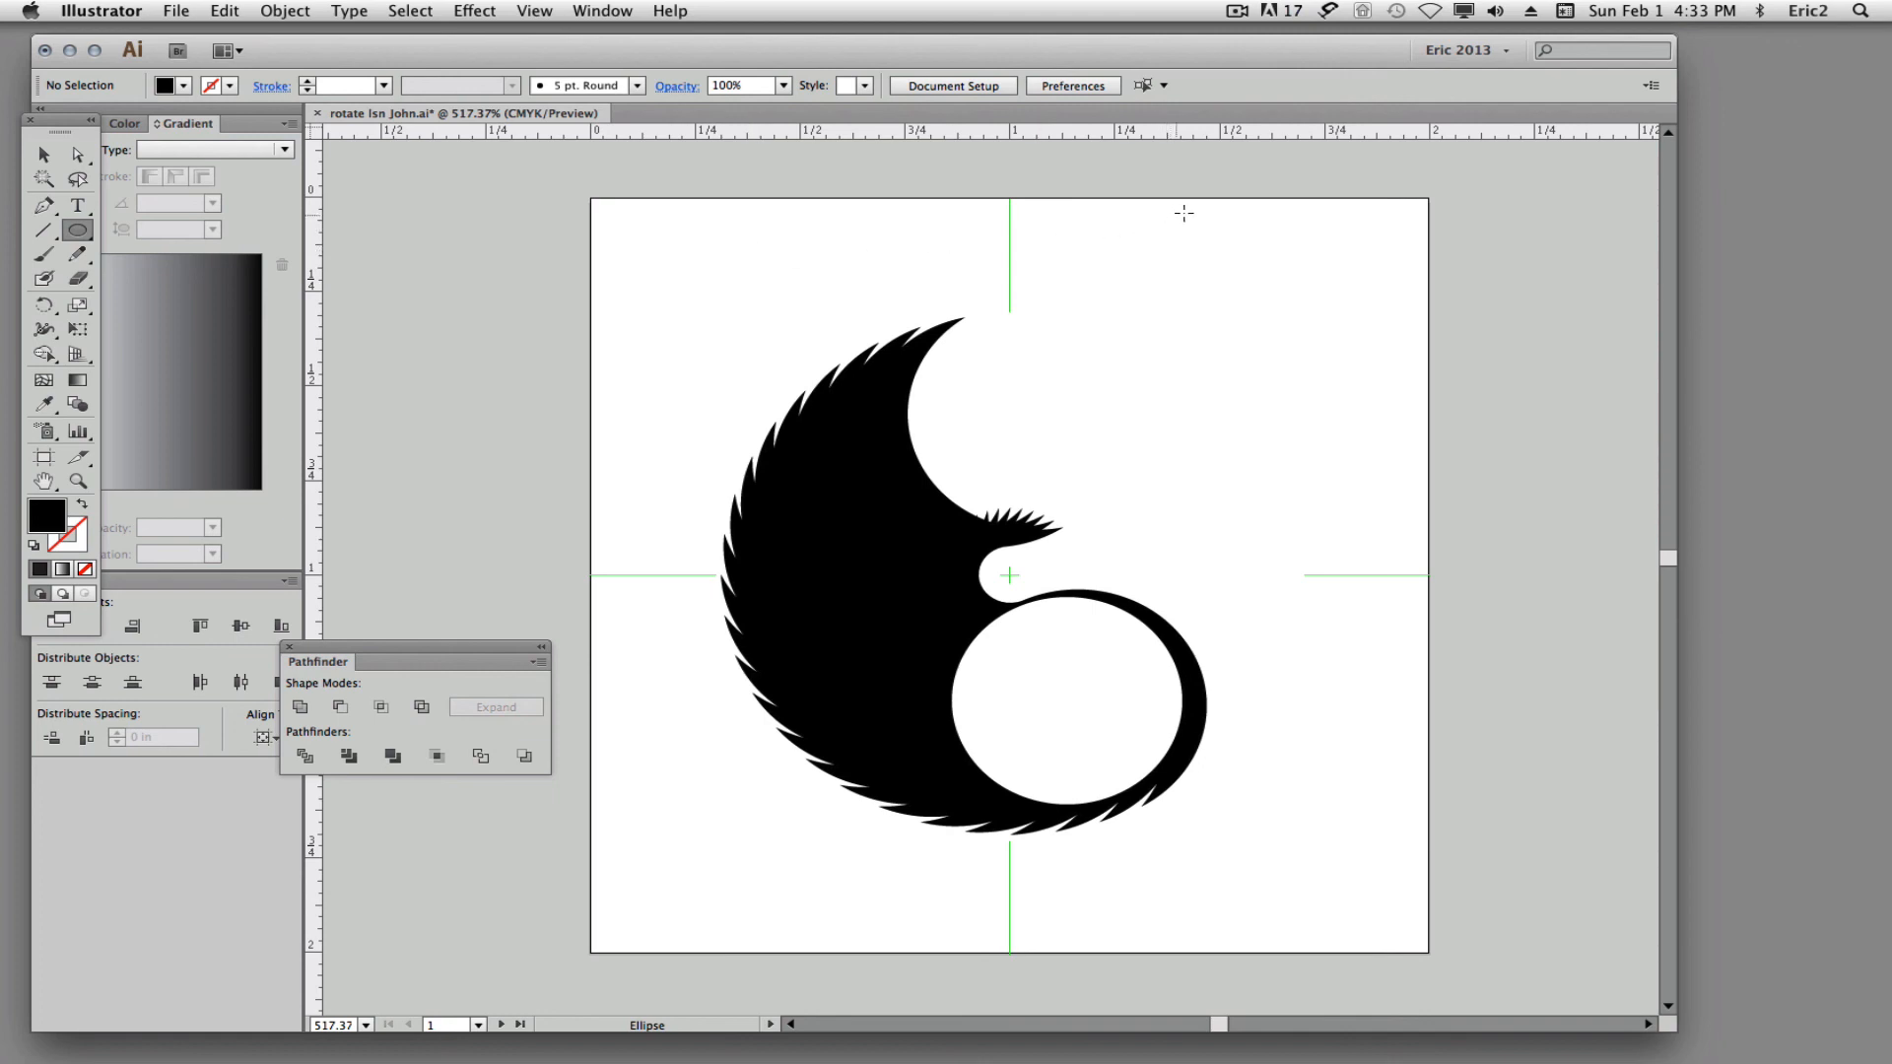
click(1239, 11)
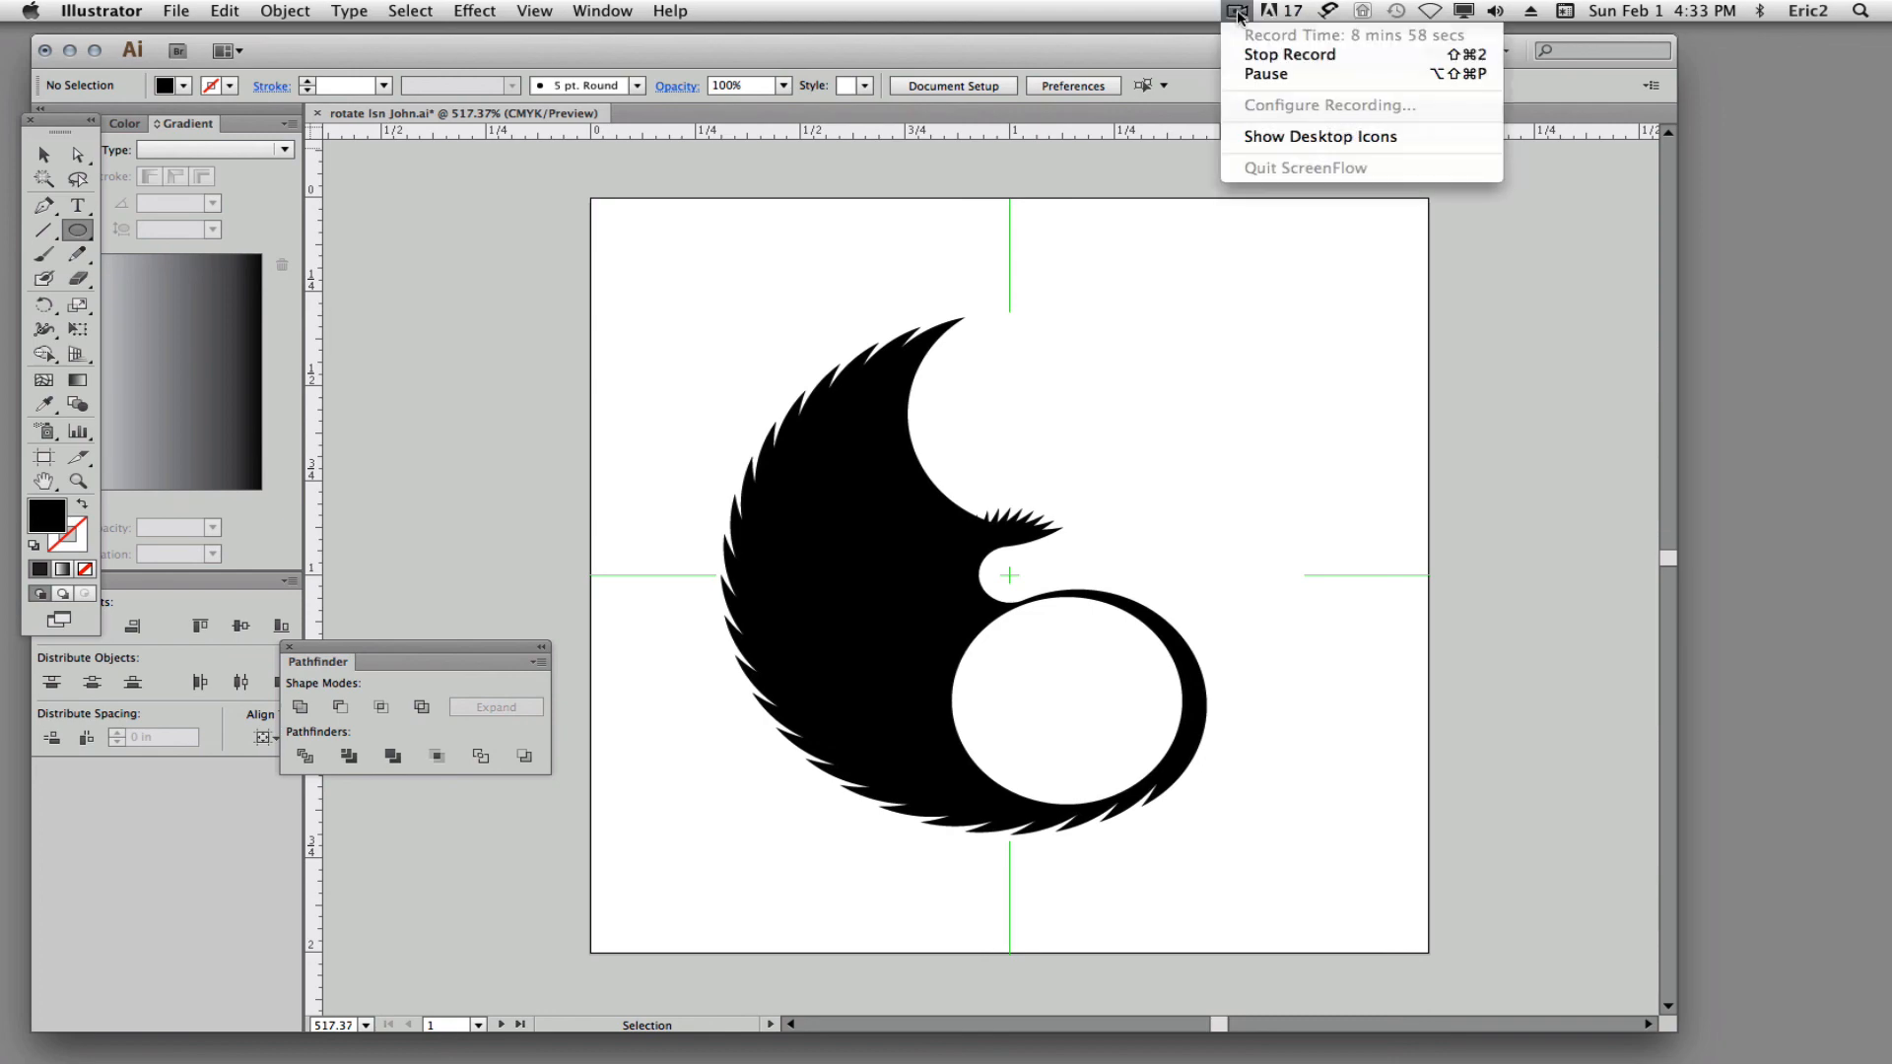